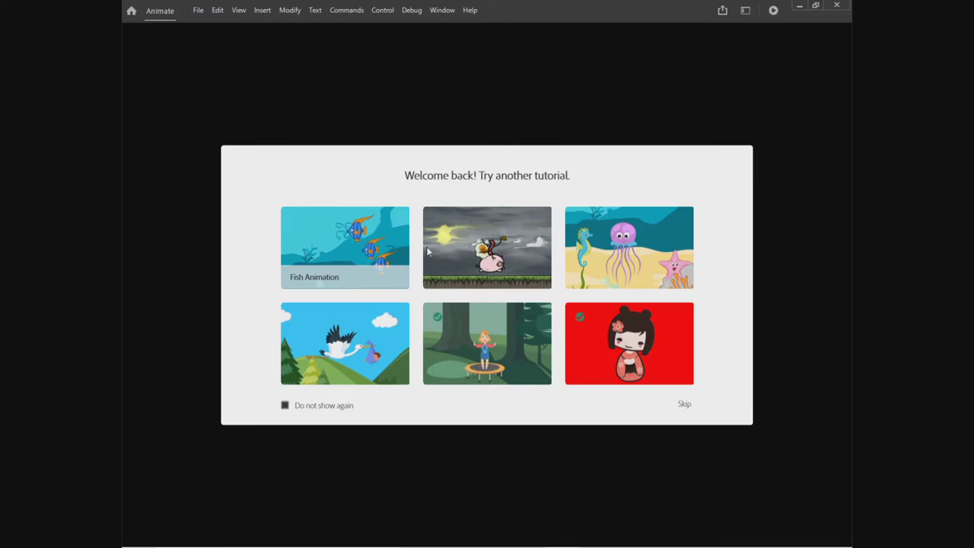
- Switch to Chrome, select the web address of the "Layer Parenting basics in Adobe Animate" video, and return to Animate
mouse_move(415, 542)
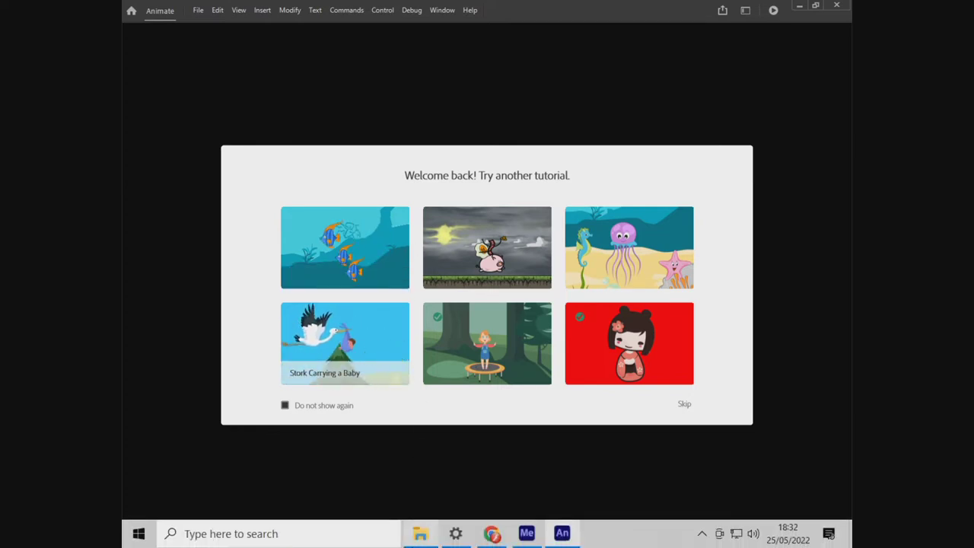
left_click(492, 534)
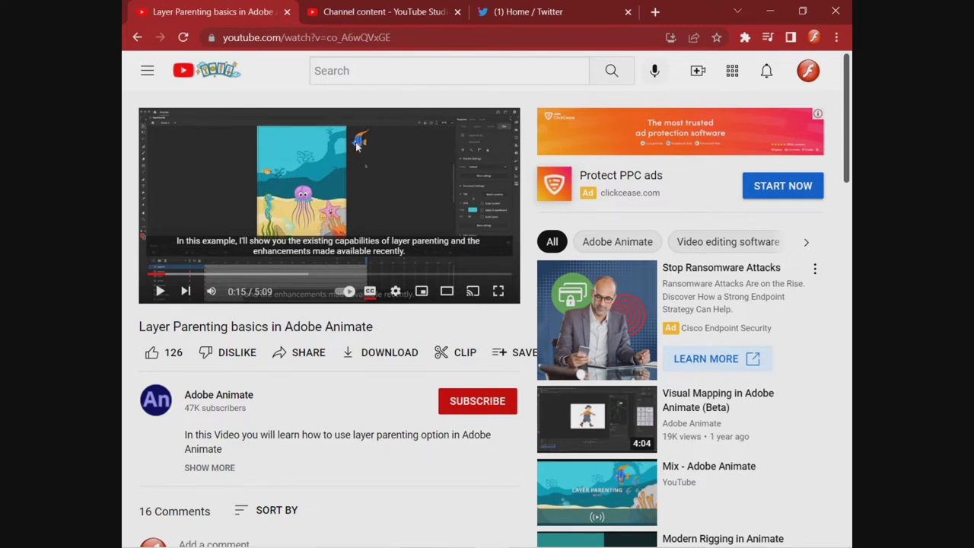
left_click_drag(395, 37, 185, 37)
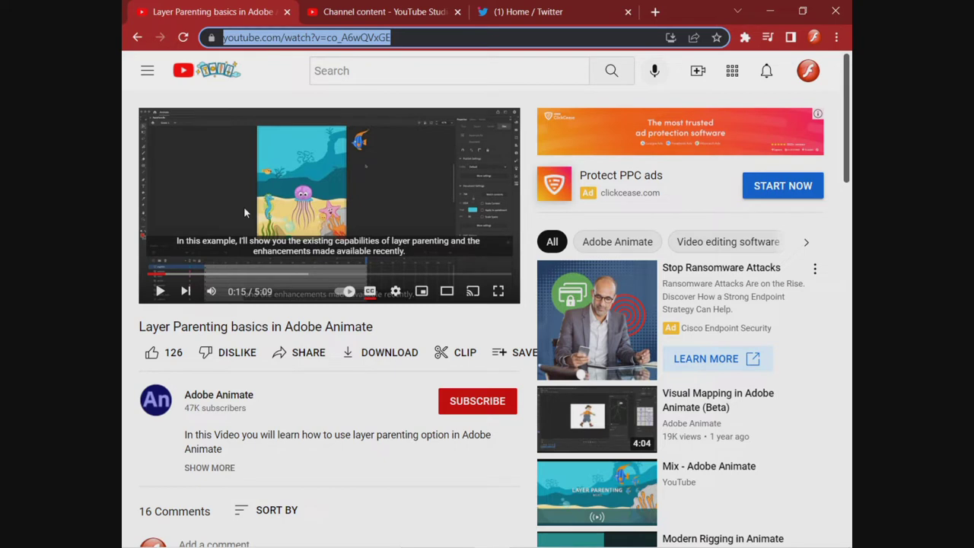
mouse_move(523, 542)
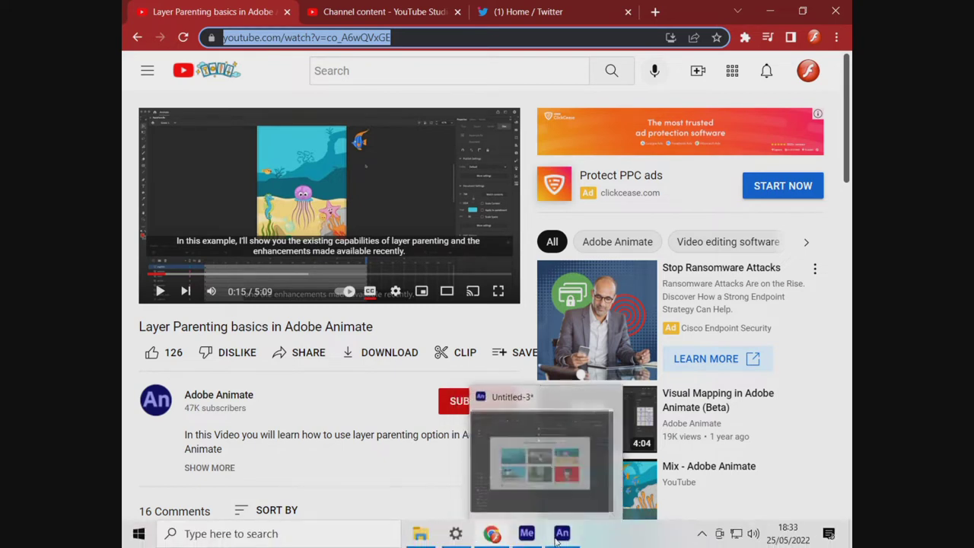
left_click(578, 468)
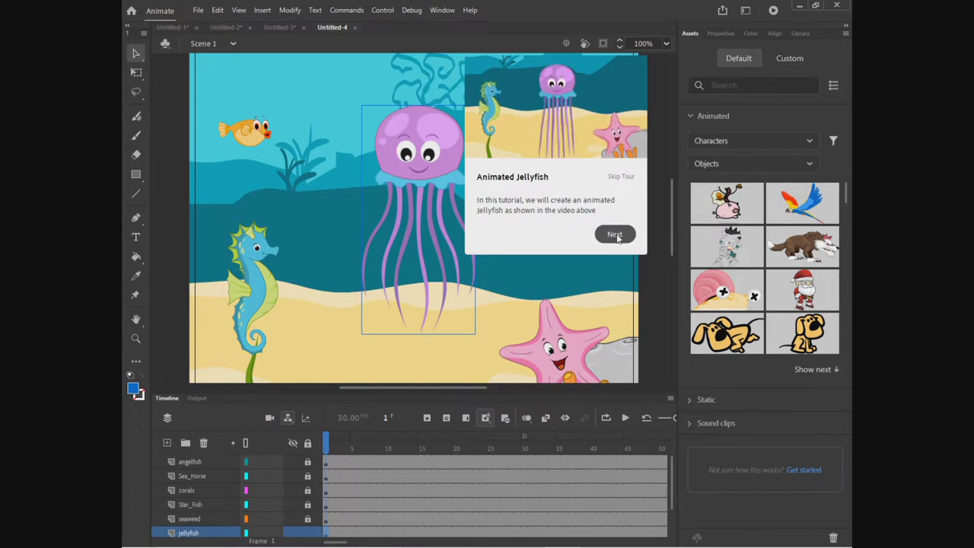
- Start the Animated Jellyfish tour and use Asset Warp to build a bone chain from between the eyes down the leftmost tentacle
left_click(615, 235)
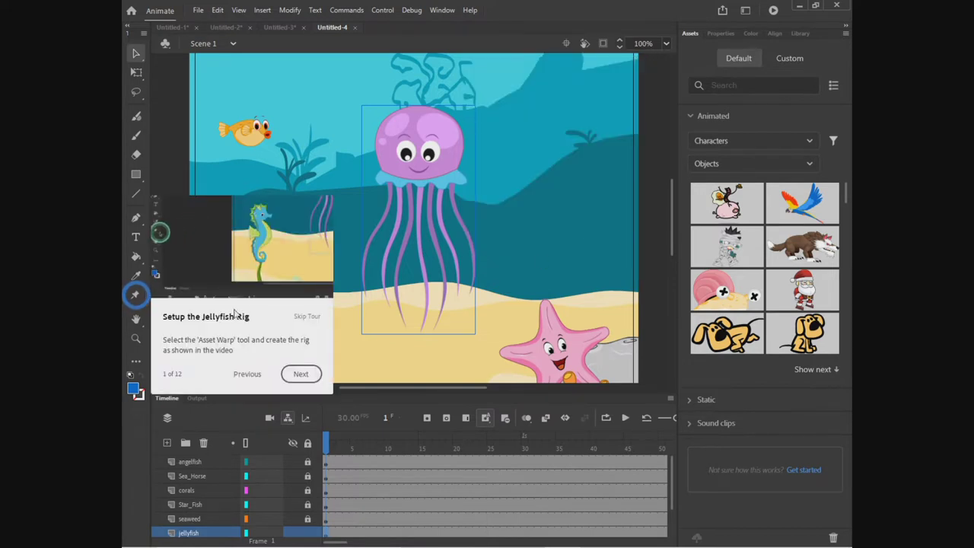
left_click(138, 295)
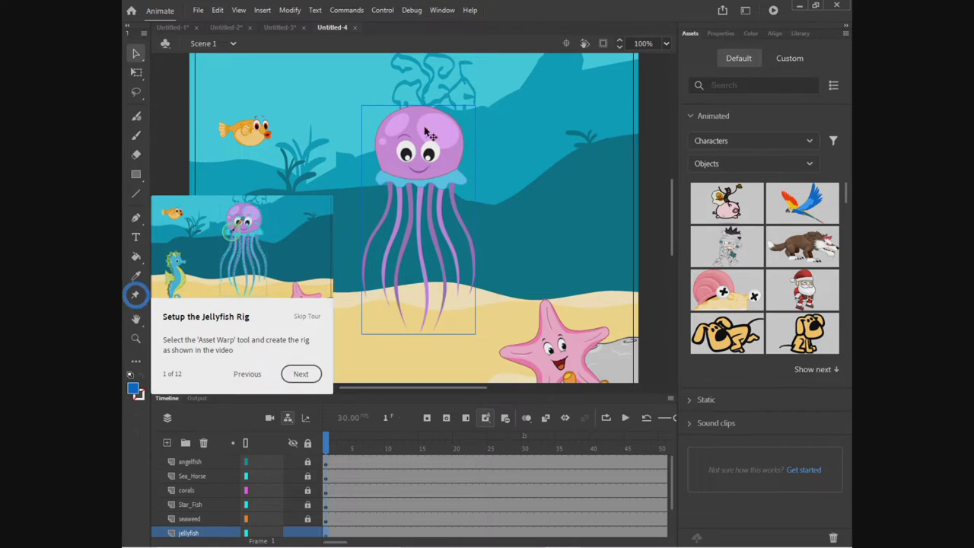
left_click(137, 294)
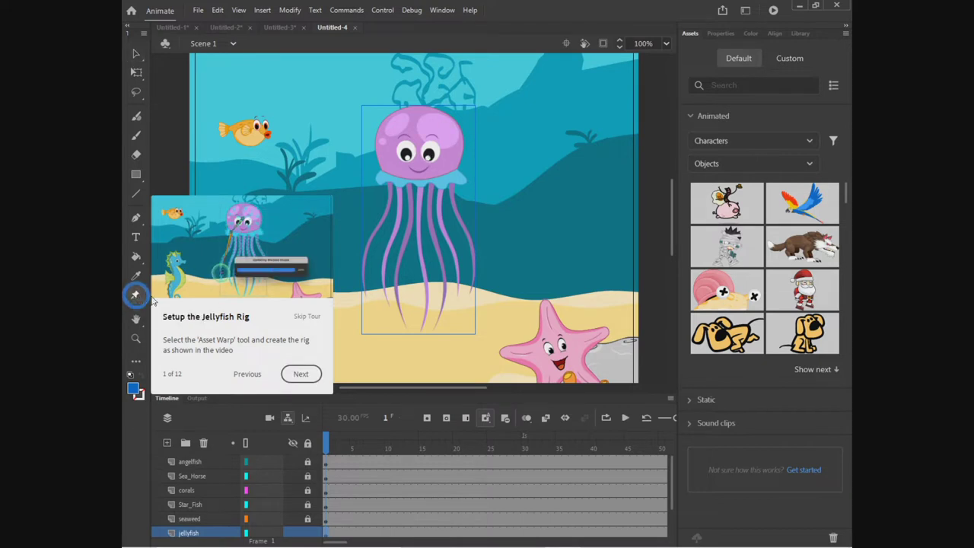
left_click(420, 149)
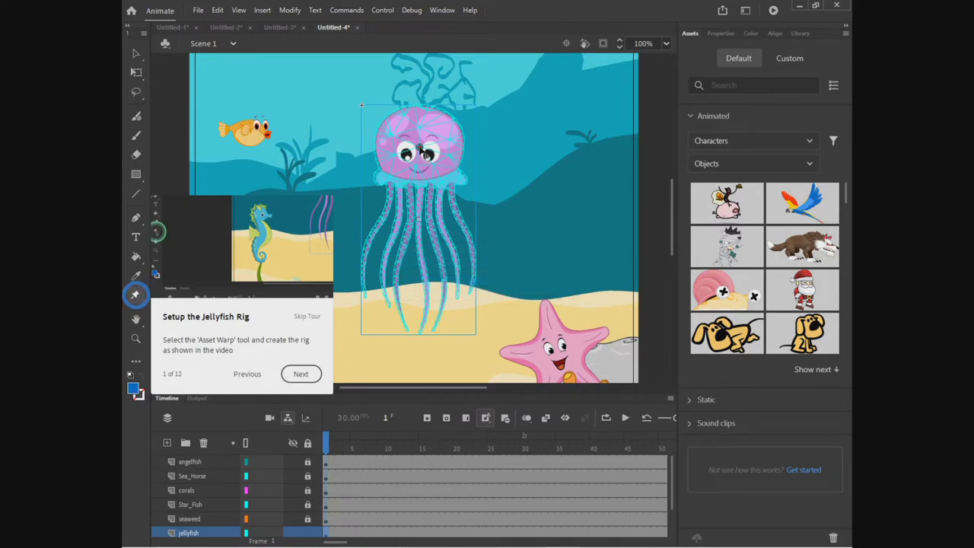
left_click(390, 183)
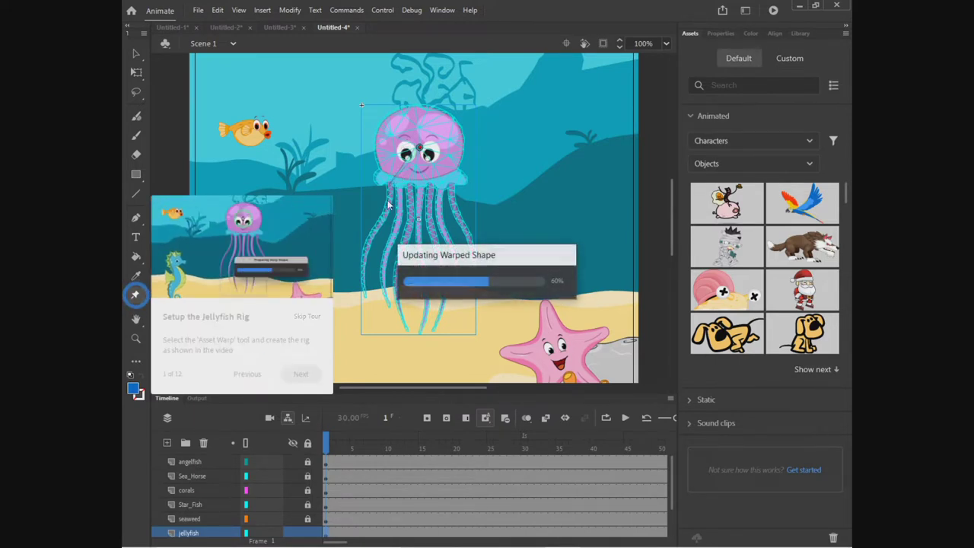
left_click(372, 238)
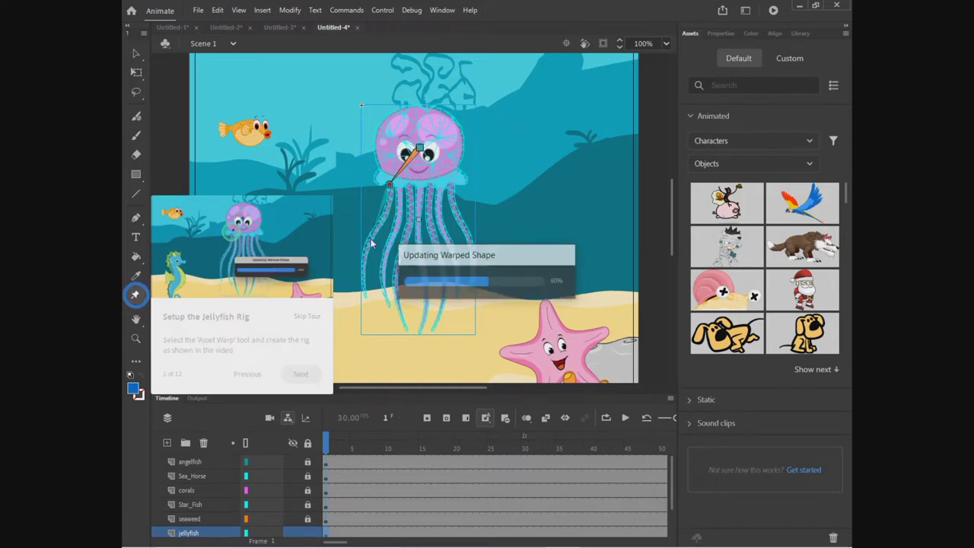
left_click(365, 294)
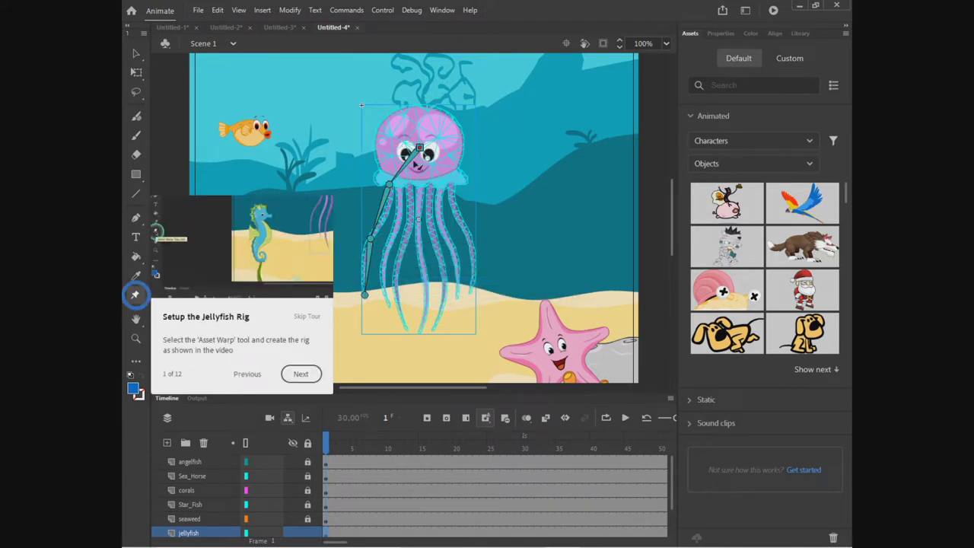
- Rig the second and third tentacles from the left with bone chains branching from the root joint down to their tips
left_click(402, 183)
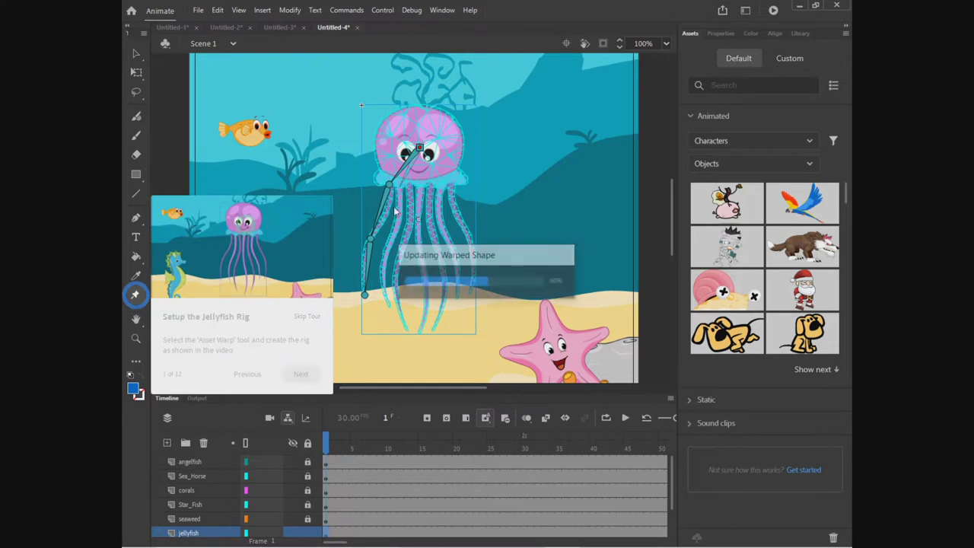
left_click(389, 245)
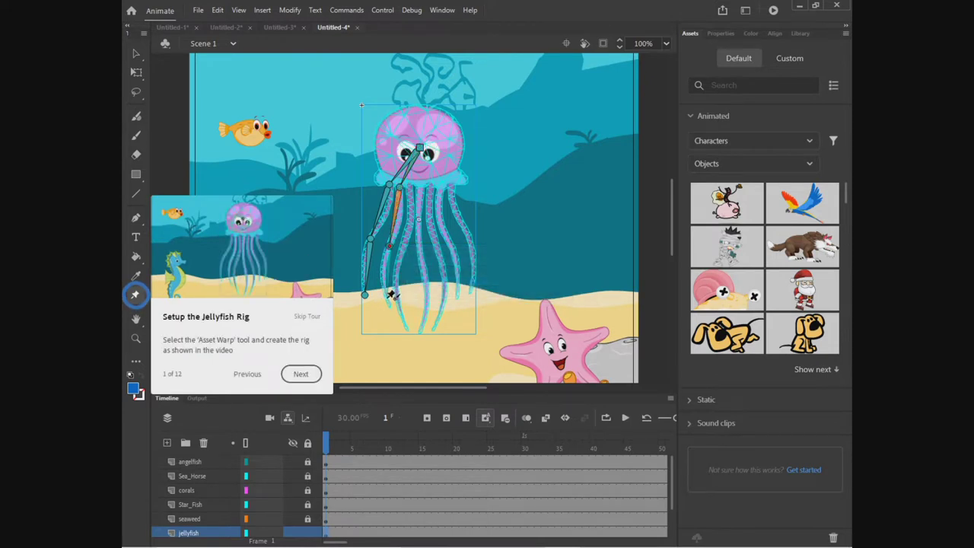
left_click(389, 304)
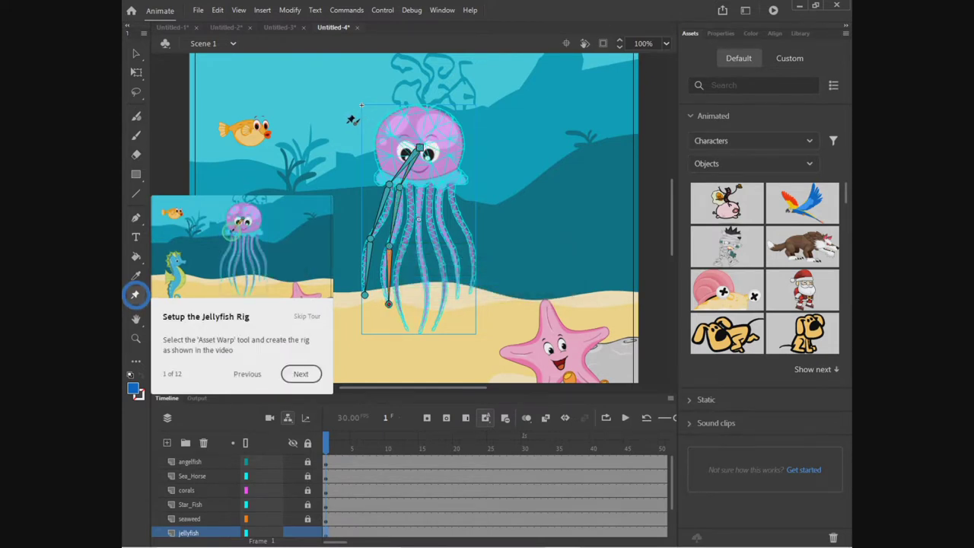
left_click(420, 148)
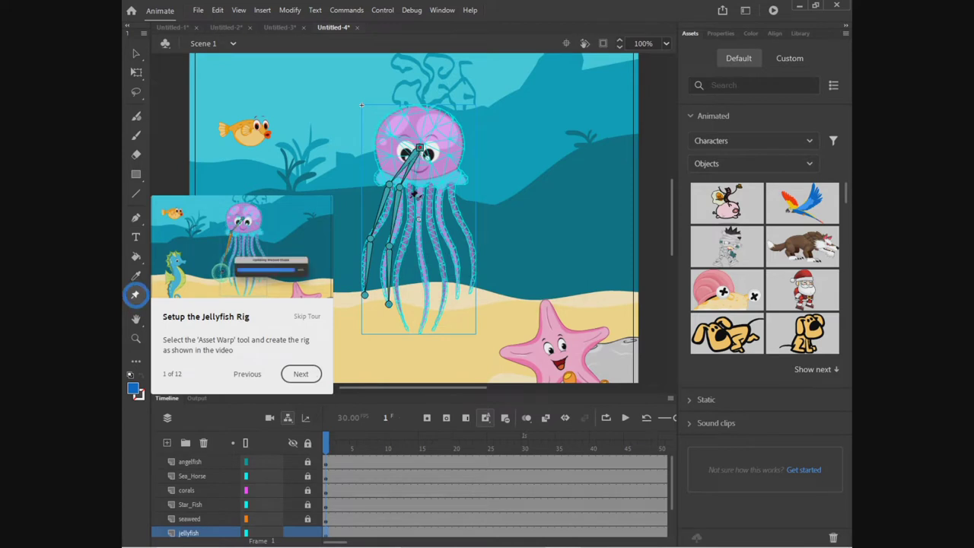
left_click(408, 239)
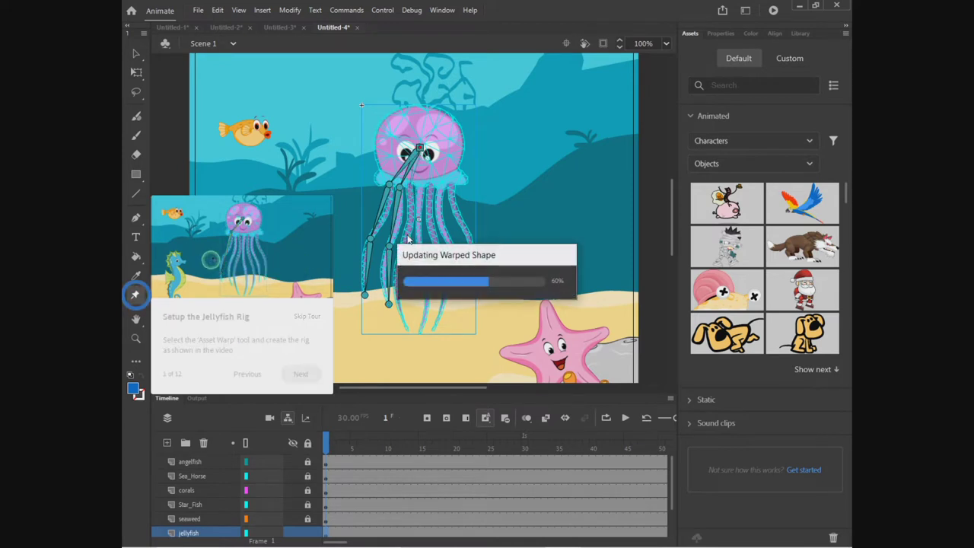
left_click(409, 227)
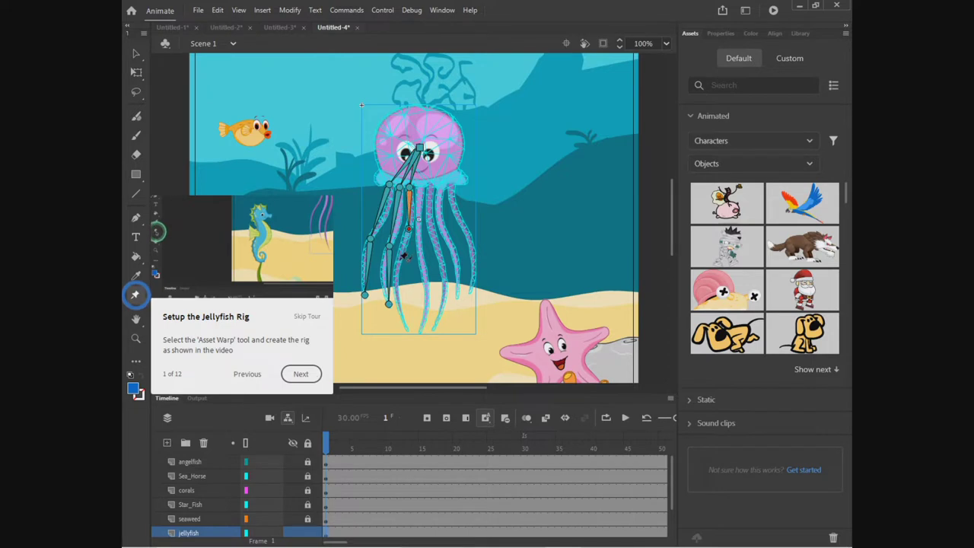
left_click(398, 271)
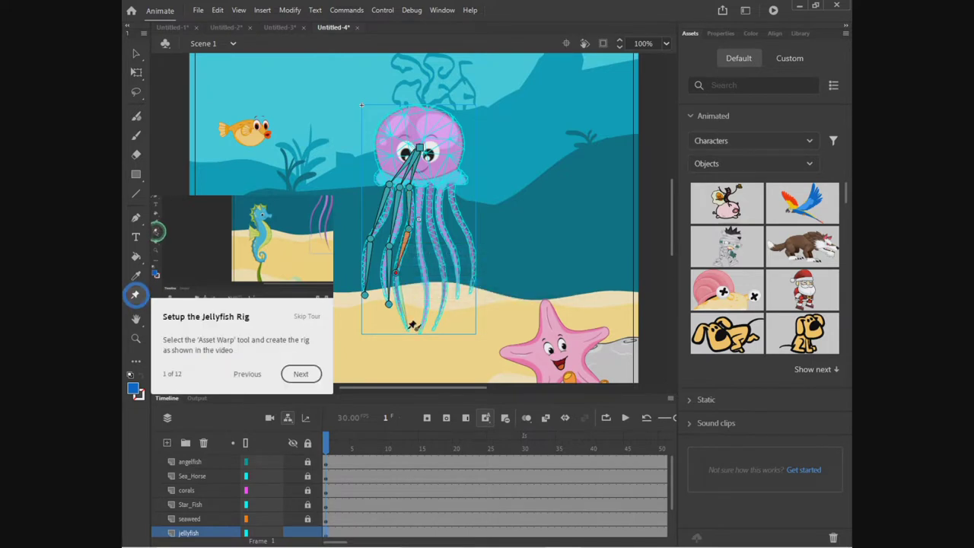
left_click(408, 330)
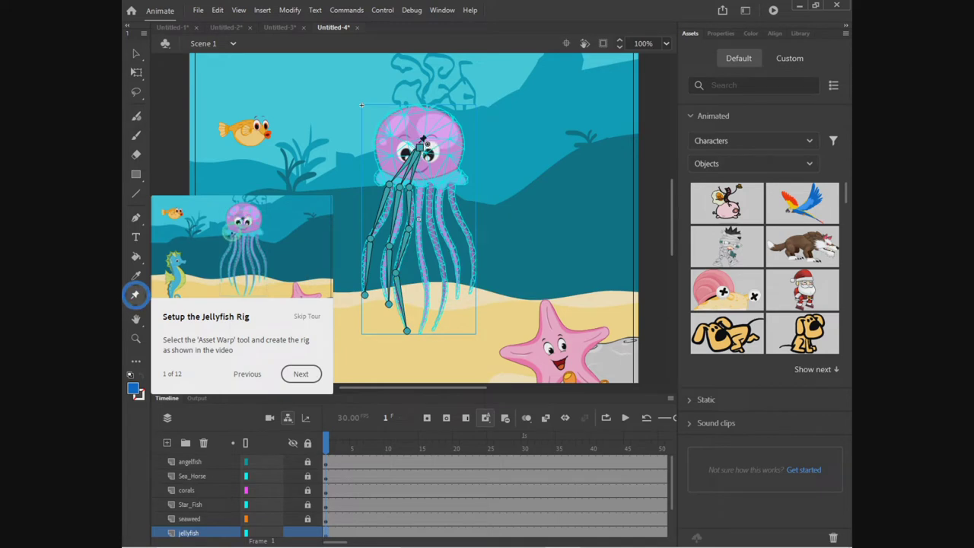
- Add bone chains from the root joint down the fourth and fifth tentacles from the left, ending at their tips
left_click(423, 188)
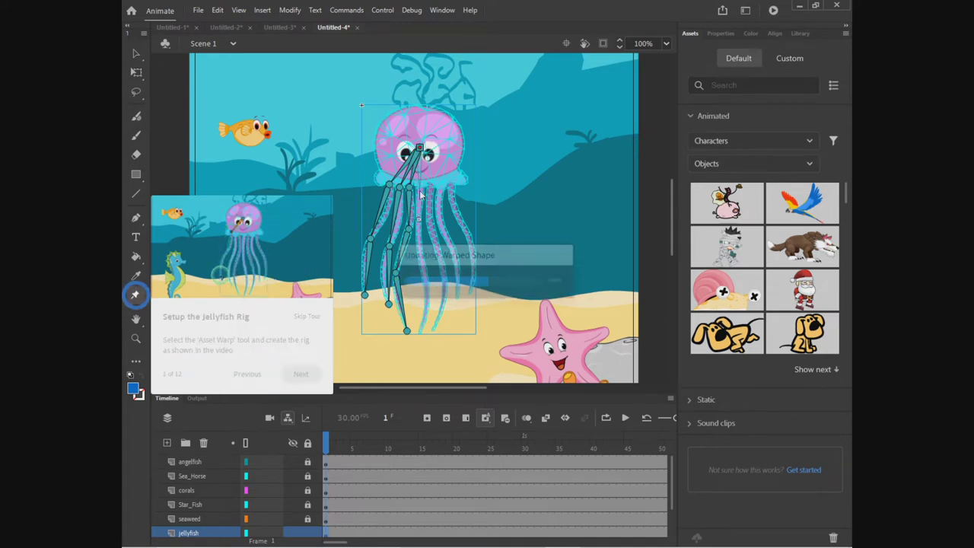
left_click(418, 229)
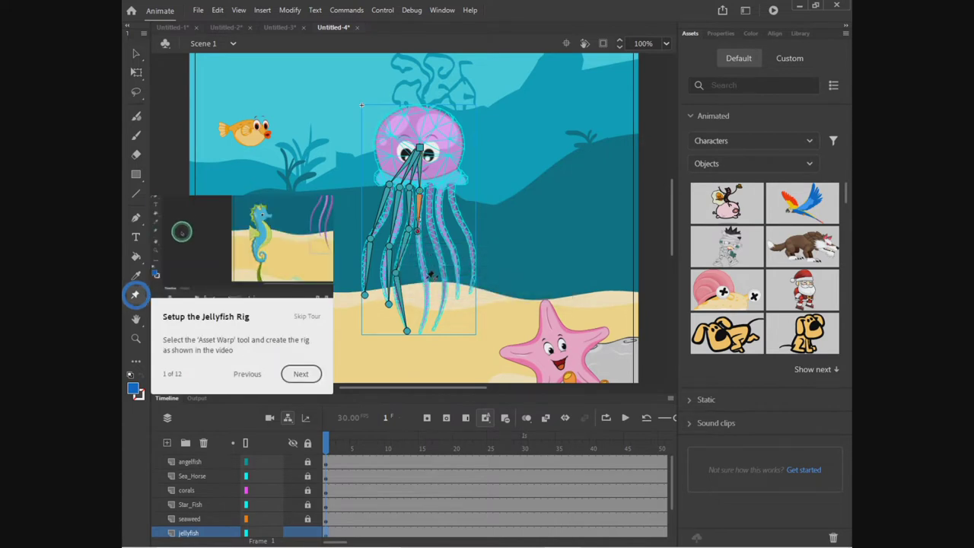
left_click(426, 283)
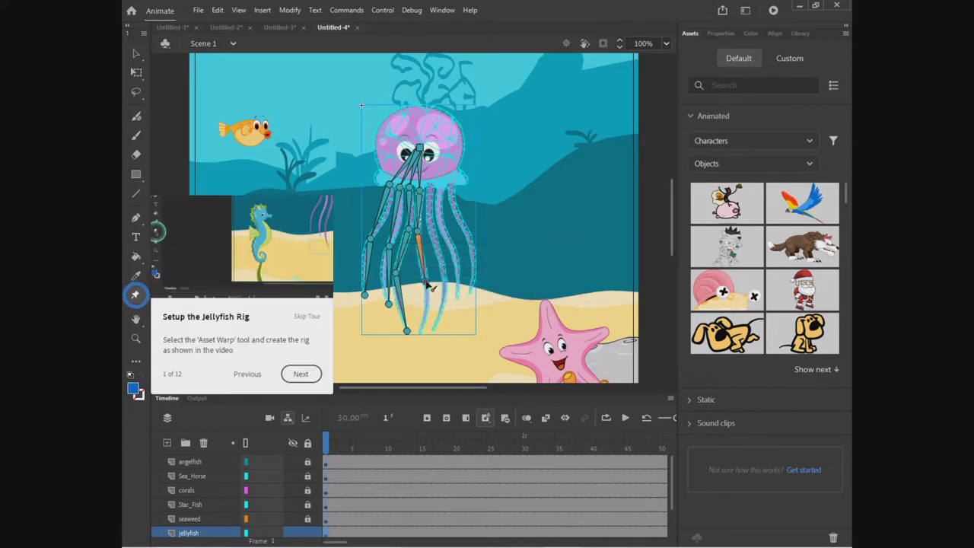
left_click(421, 332)
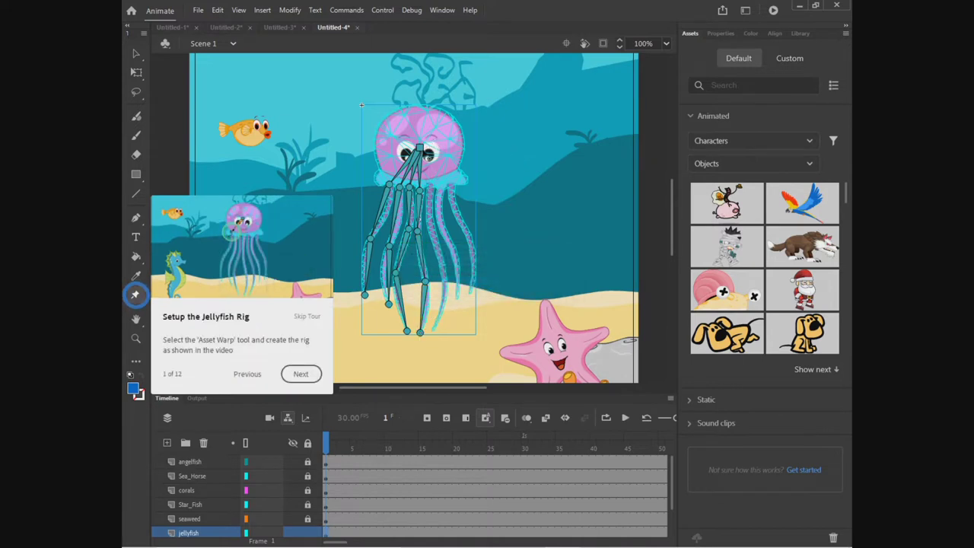
left_click_drag(421, 147, 431, 194)
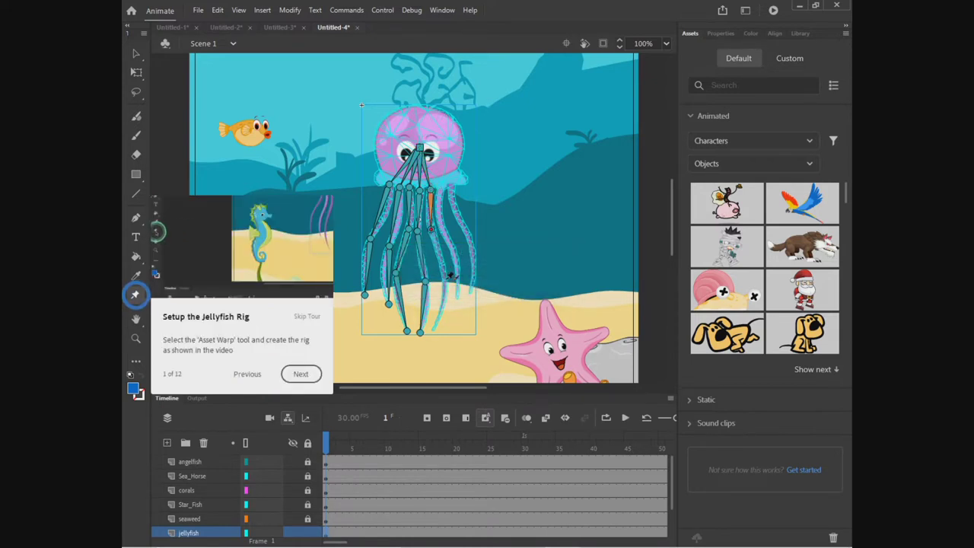
left_click_drag(449, 276, 433, 330)
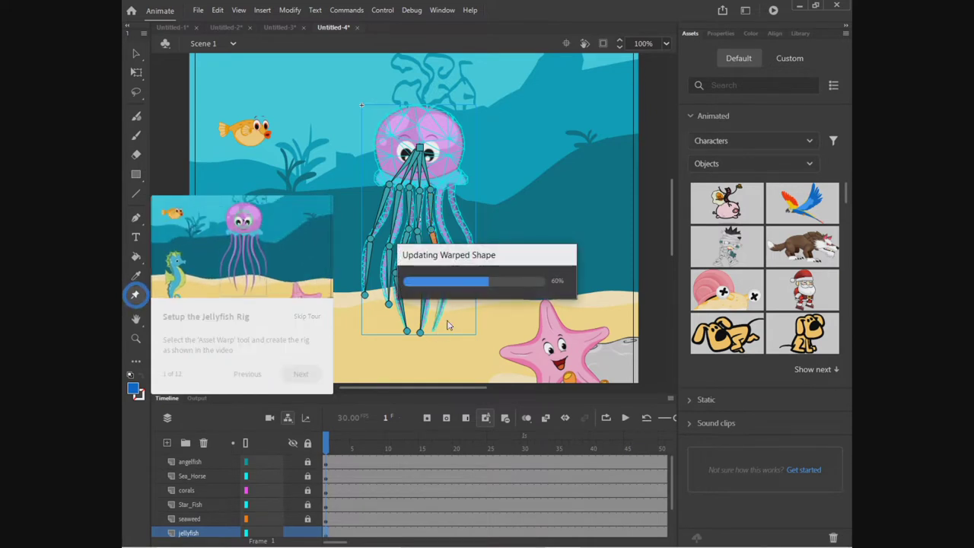
left_click(514, 198)
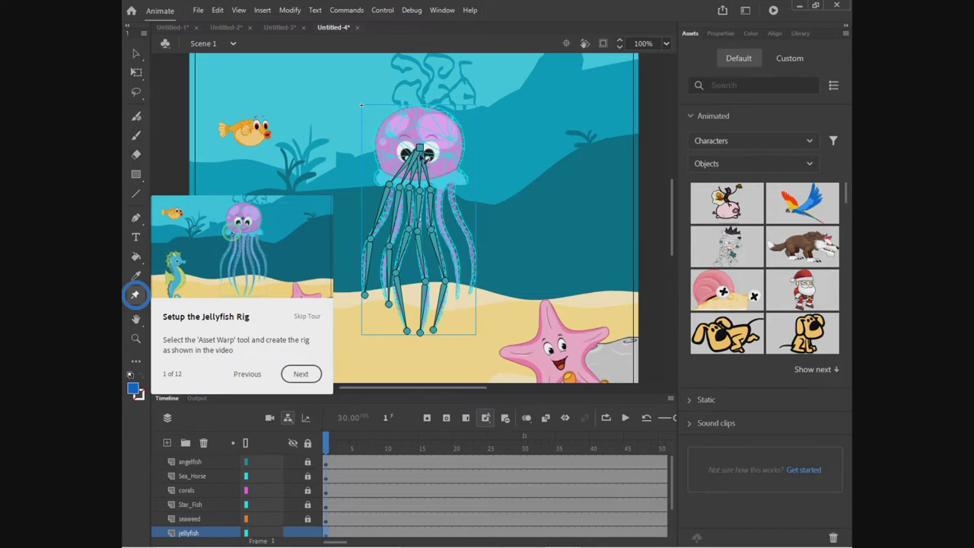
- Complete the jellyfish rig with bone chains from the root joint down the two rightmost tentacles
left_click_drag(420, 149, 460, 291)
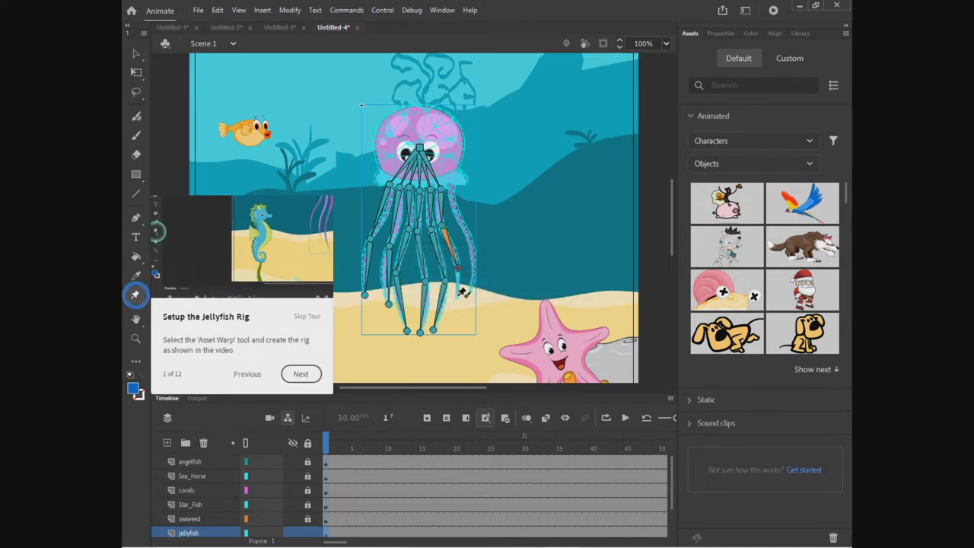
left_click(459, 294)
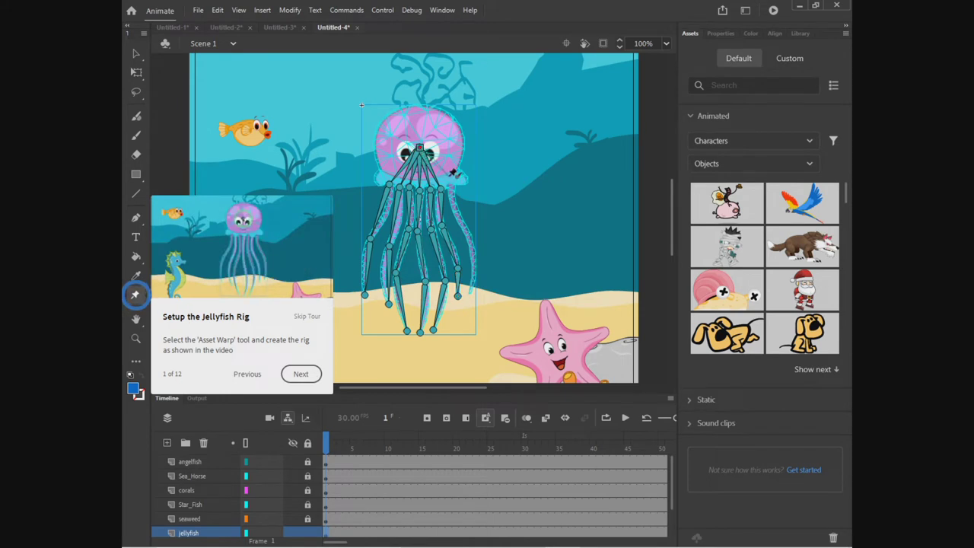
left_click(453, 185)
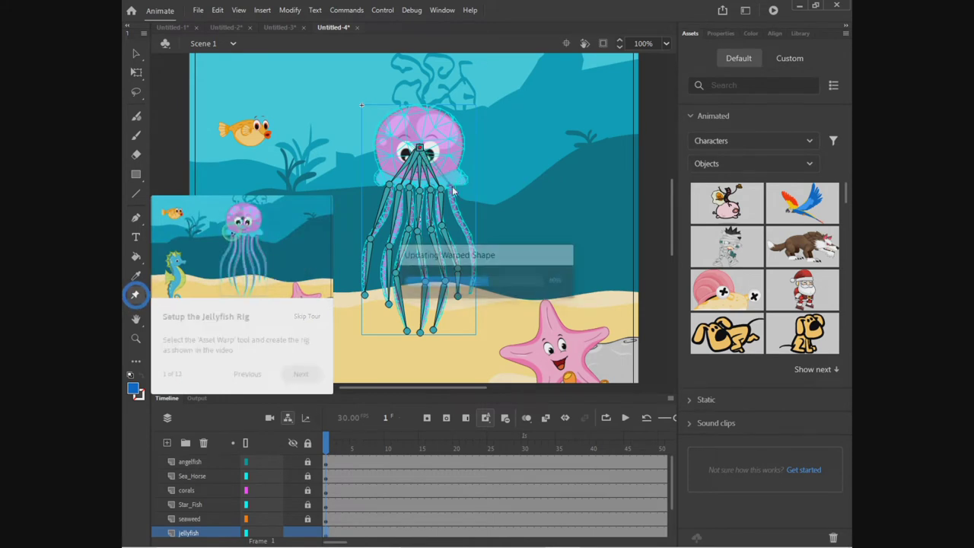
left_click(472, 235)
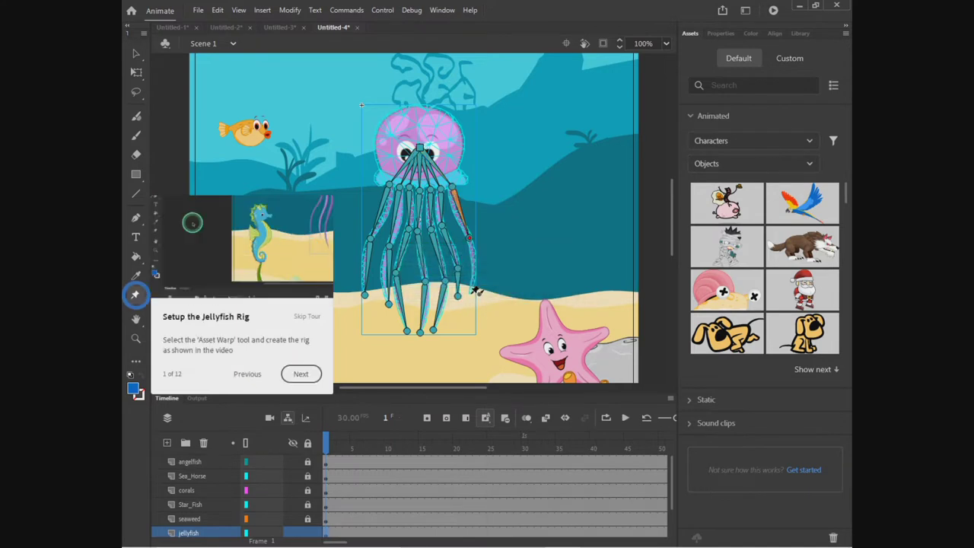
left_click(472, 293)
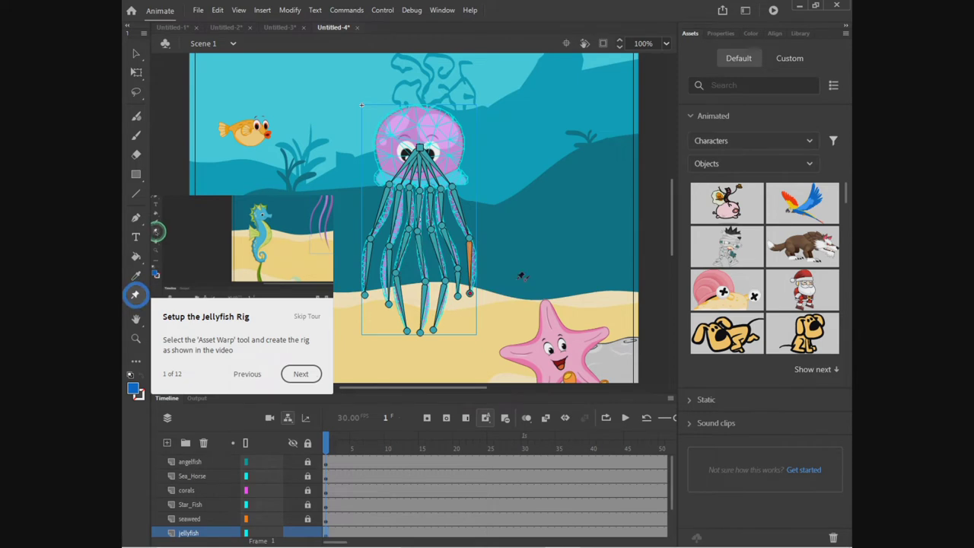
- Advance the tour to the bone type conversion stage and set both bones of the leftmost tentacle to Soft
left_click(300, 375)
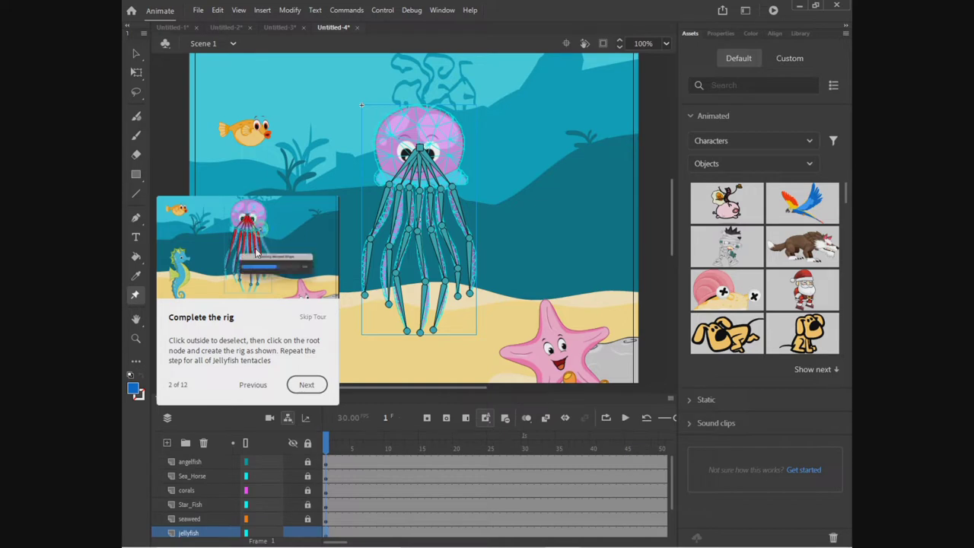
left_click(306, 385)
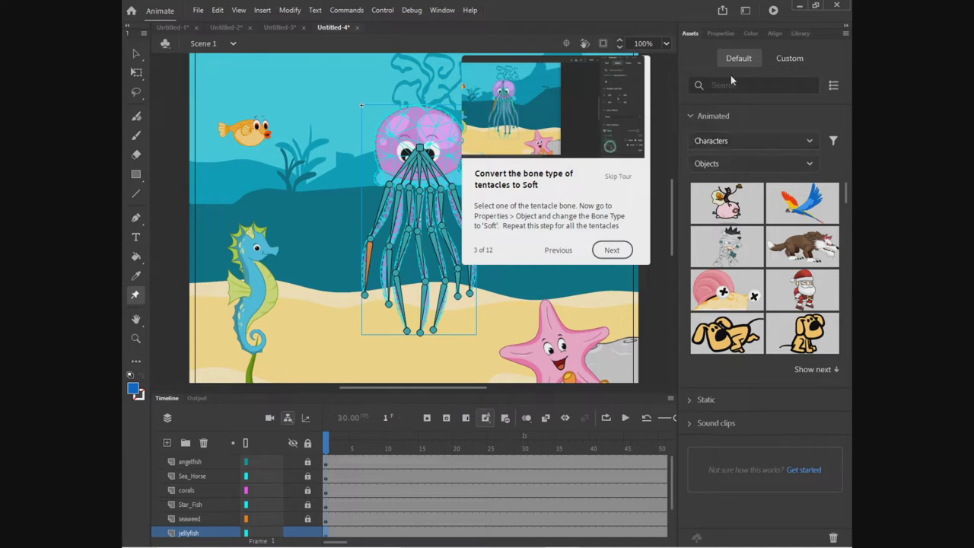
left_click(722, 33)
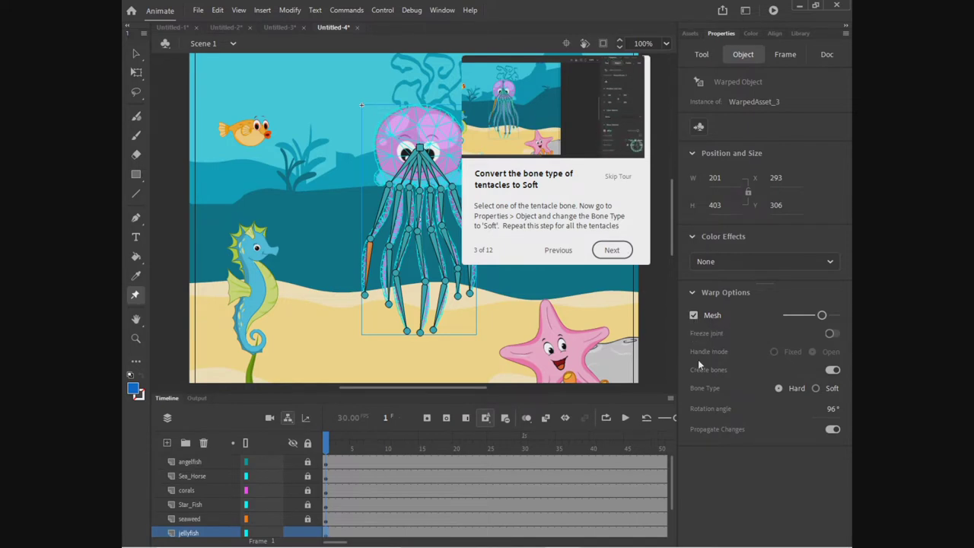
left_click(816, 389)
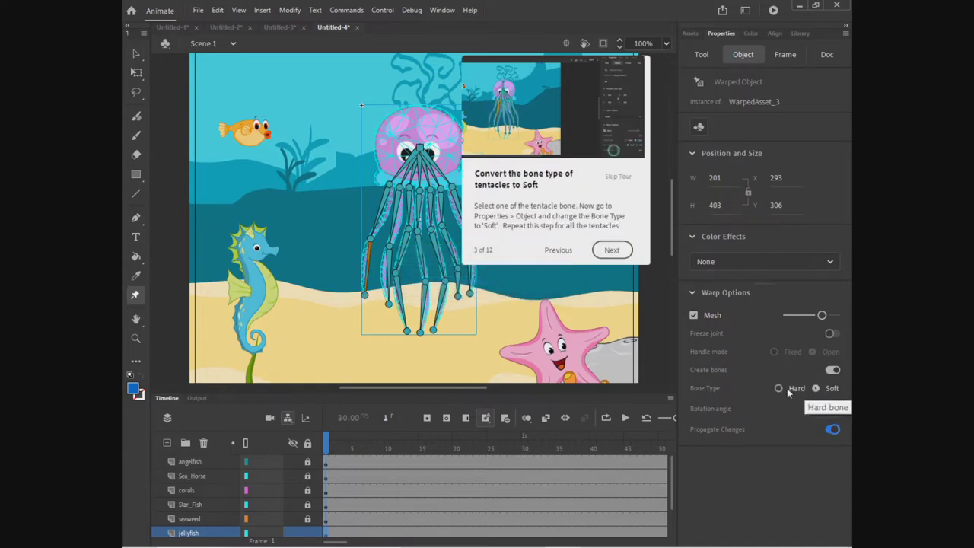
left_click(385, 212)
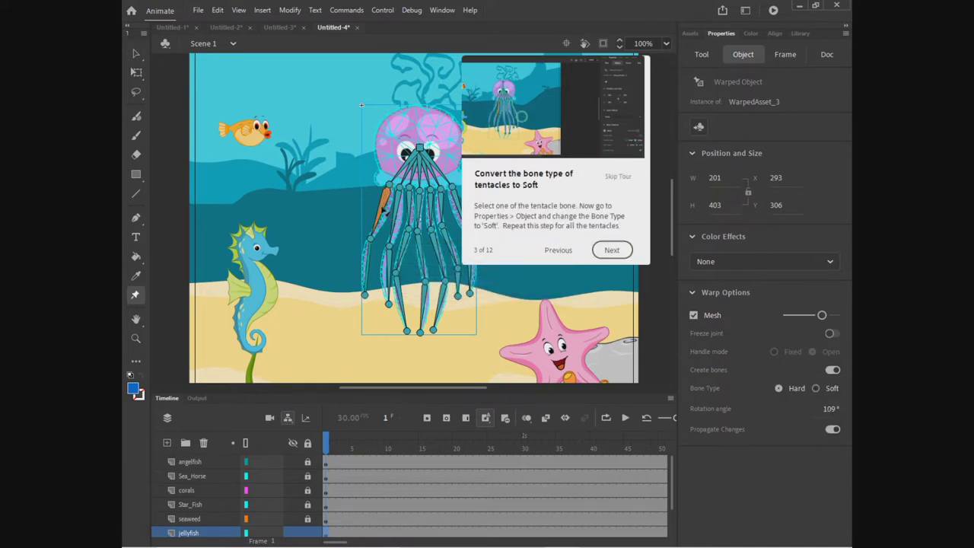
left_click(816, 388)
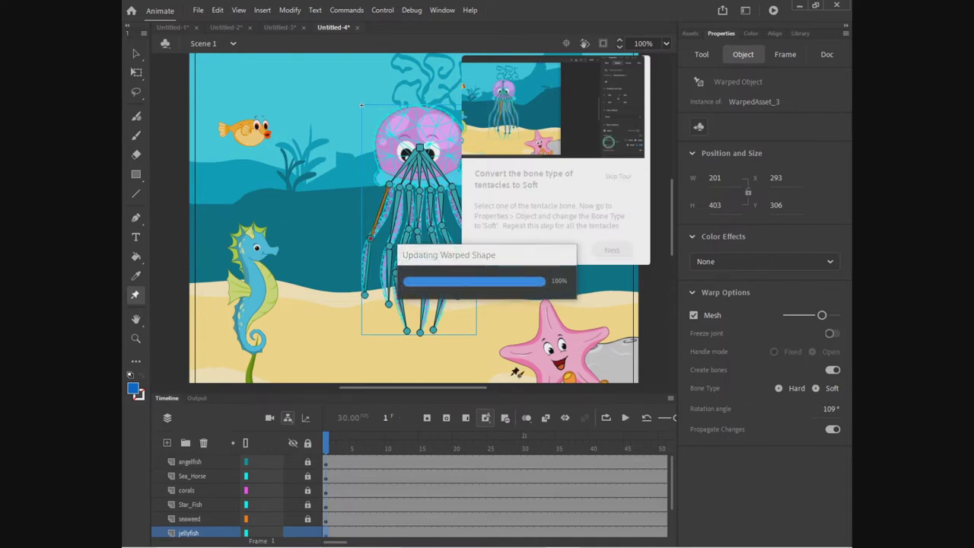
- Change the bone type of the upper and lower bones in the second tentacle from the left to Soft
left_click(397, 204)
left_click(816, 388)
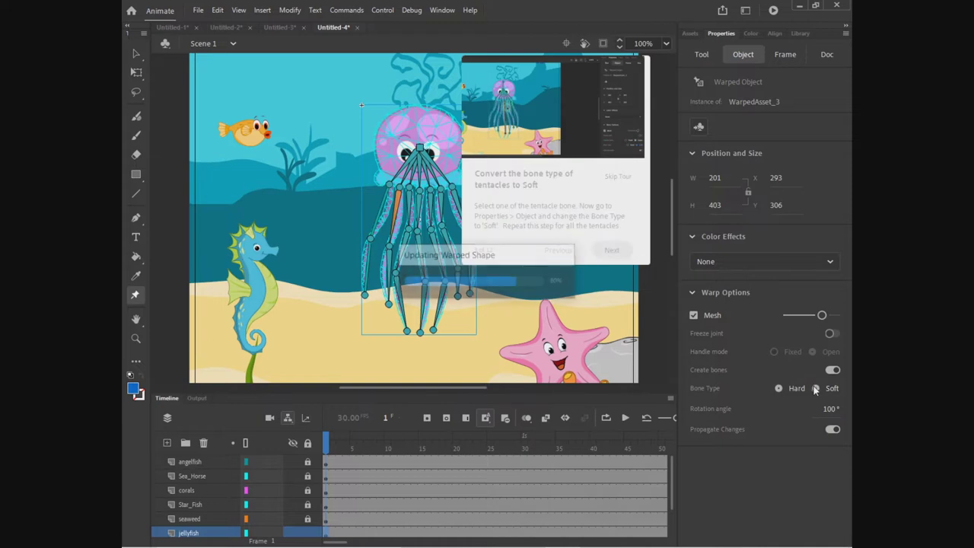
left_click(389, 267)
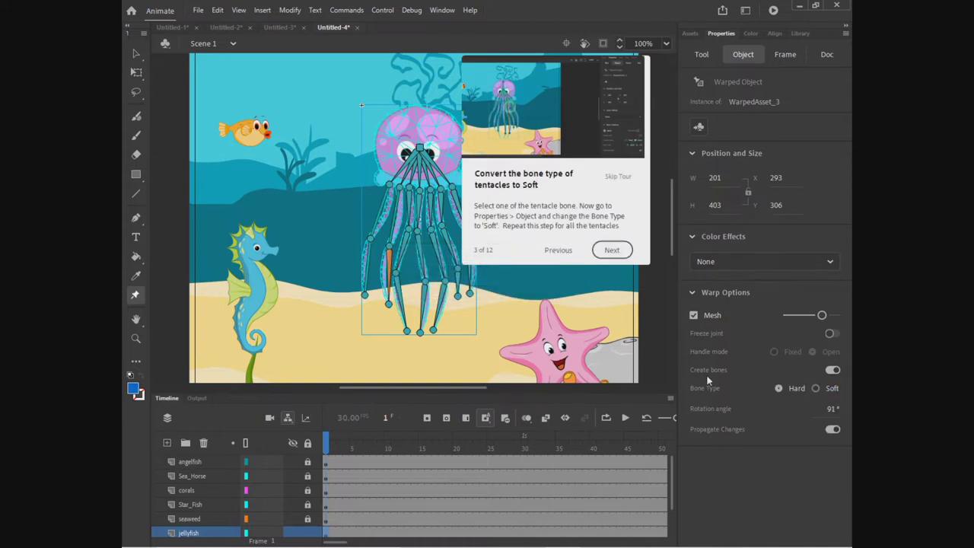
left_click(816, 388)
- Convert the upper, middle and lower bones of the third tentacle from the left to Soft
left_click(405, 201)
left_click(817, 388)
left_click(404, 247)
left_click(816, 388)
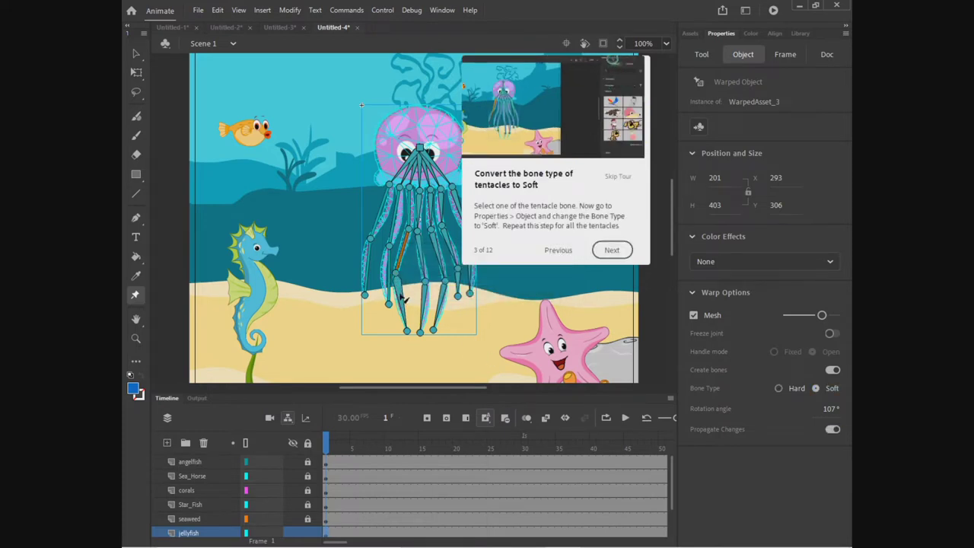
left_click(399, 293)
left_click(816, 388)
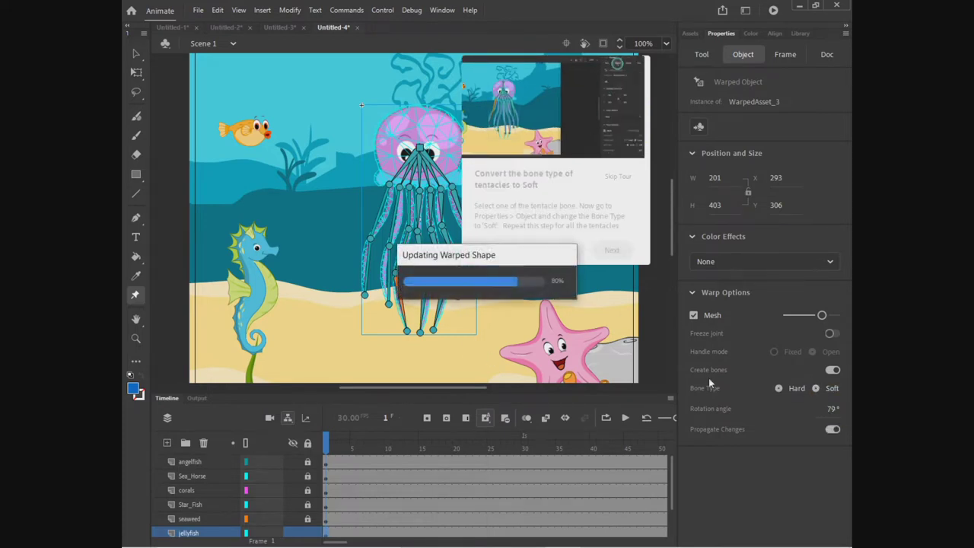
- Set all three bones of the central tentacle, the fourth from the left, to the Soft bone type
left_click(417, 204)
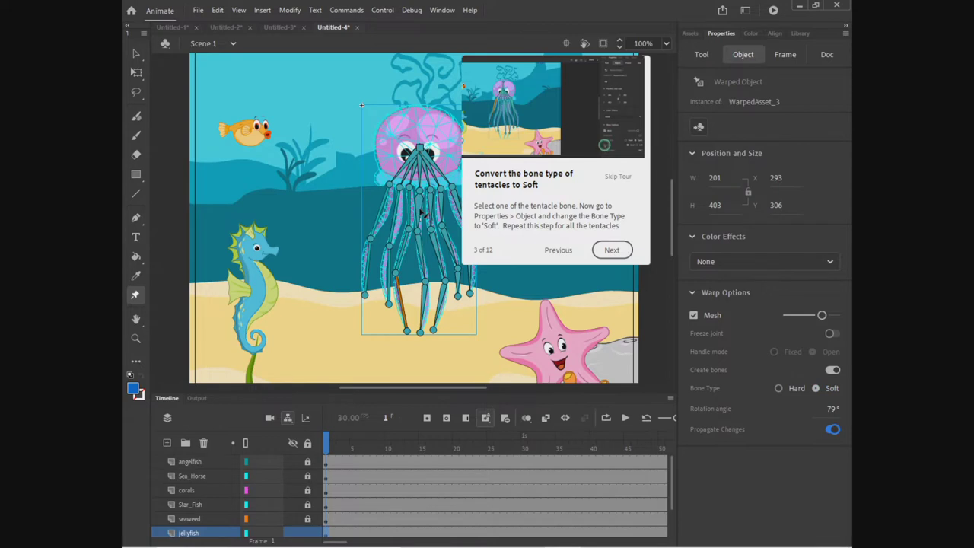
left_click(816, 388)
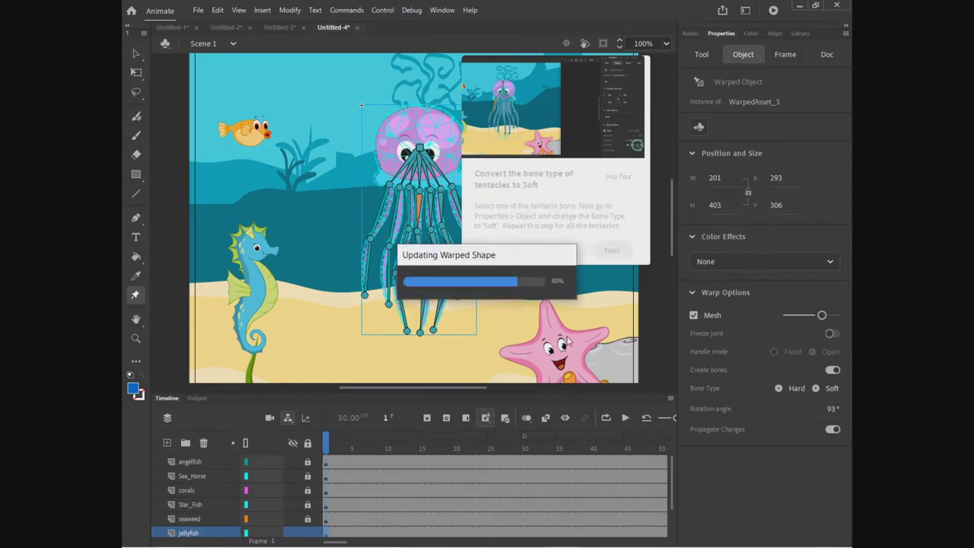
left_click(420, 251)
left_click(816, 388)
left_click(424, 303)
left_click(816, 388)
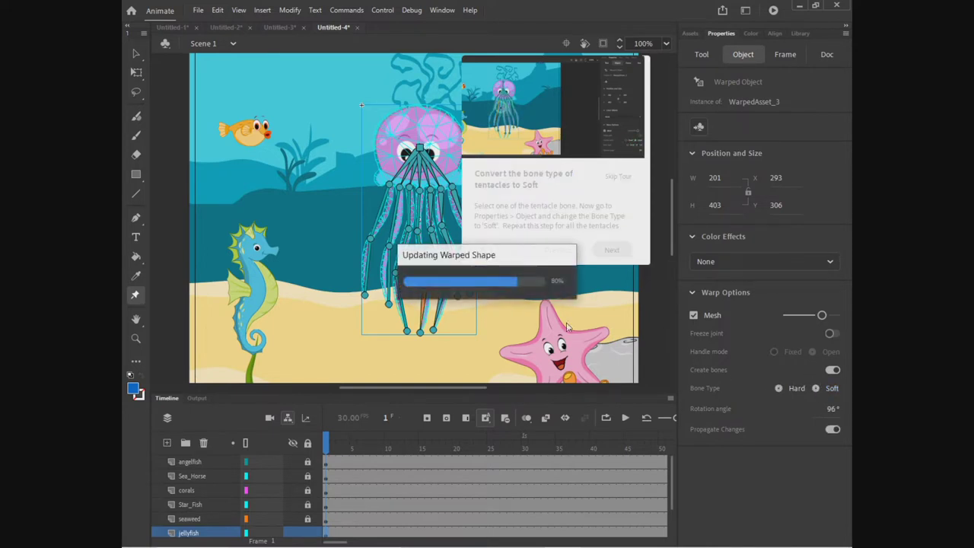
- Set the three bones of the fifth tentacle from the left to Soft, working from its tip upward
left_click(443, 303)
left_click(816, 388)
left_click(440, 251)
left_click(816, 388)
left_click(430, 204)
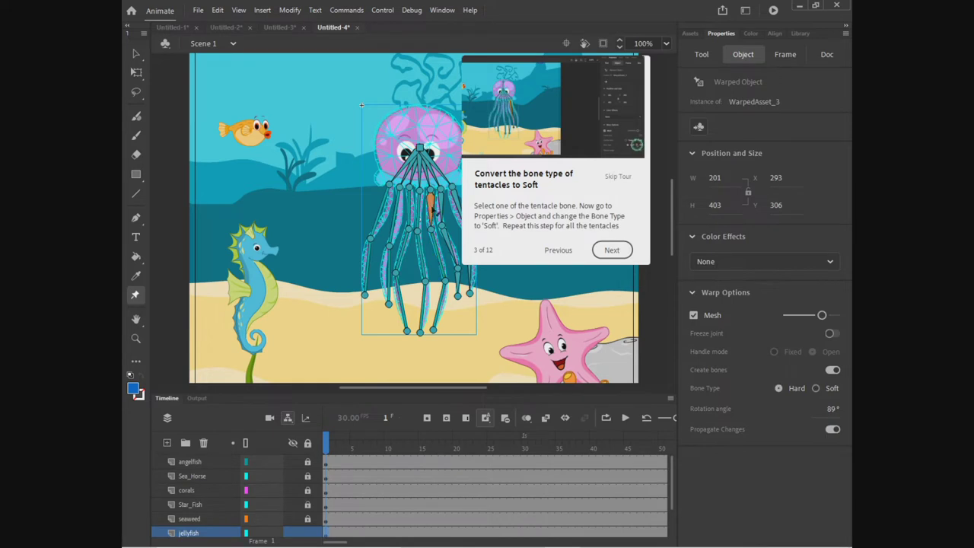
left_click(816, 388)
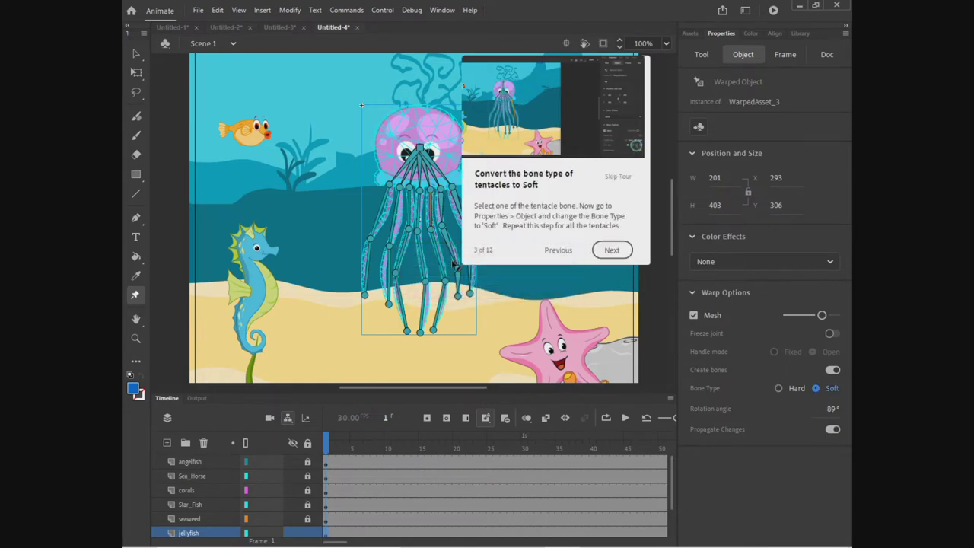
- Convert the three bones of the sixth tentacle from the left to the Soft bone type
left_click(459, 287)
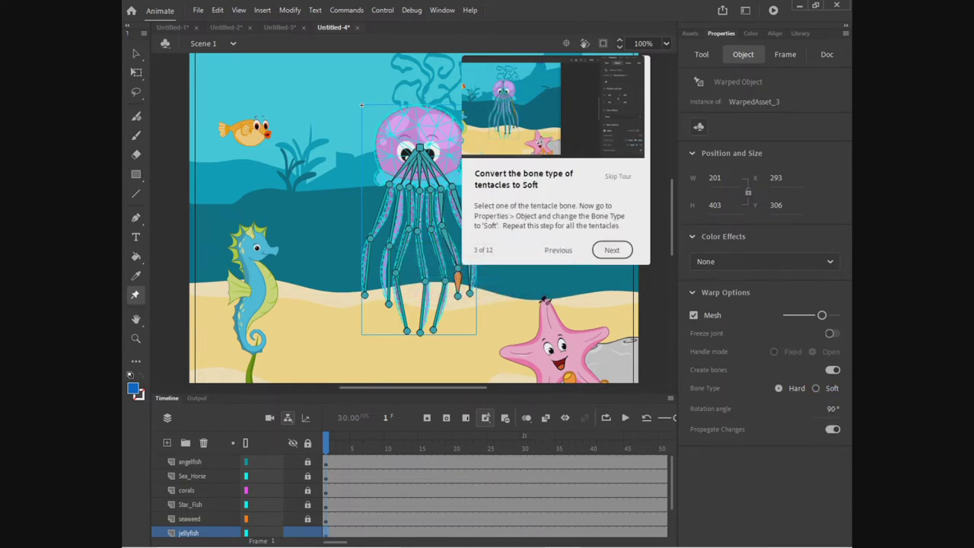
left_click(816, 389)
left_click(450, 246)
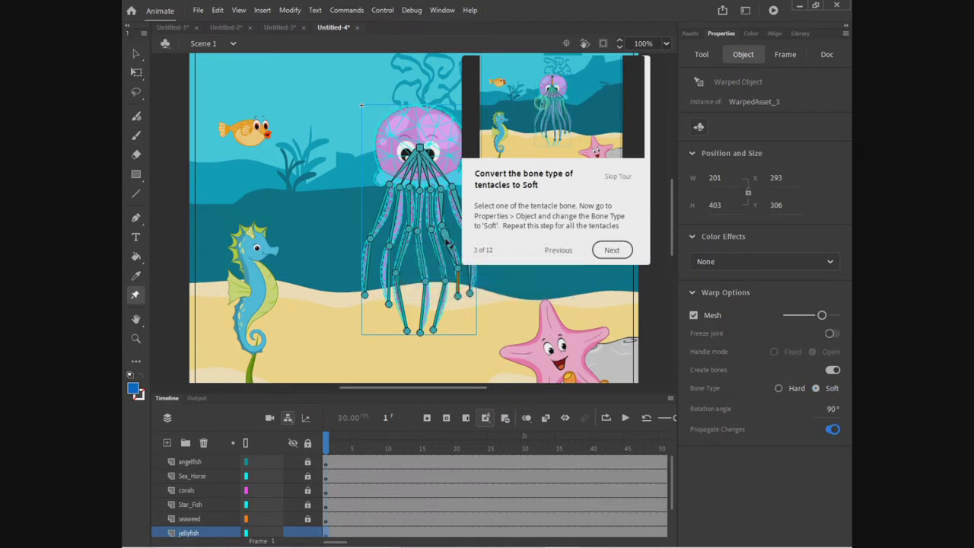
left_click(816, 388)
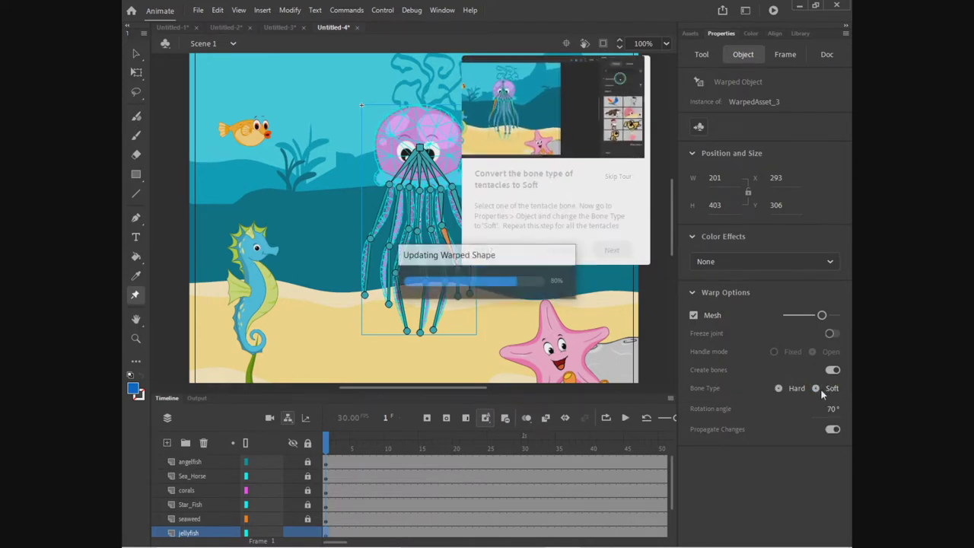
left_click(440, 202)
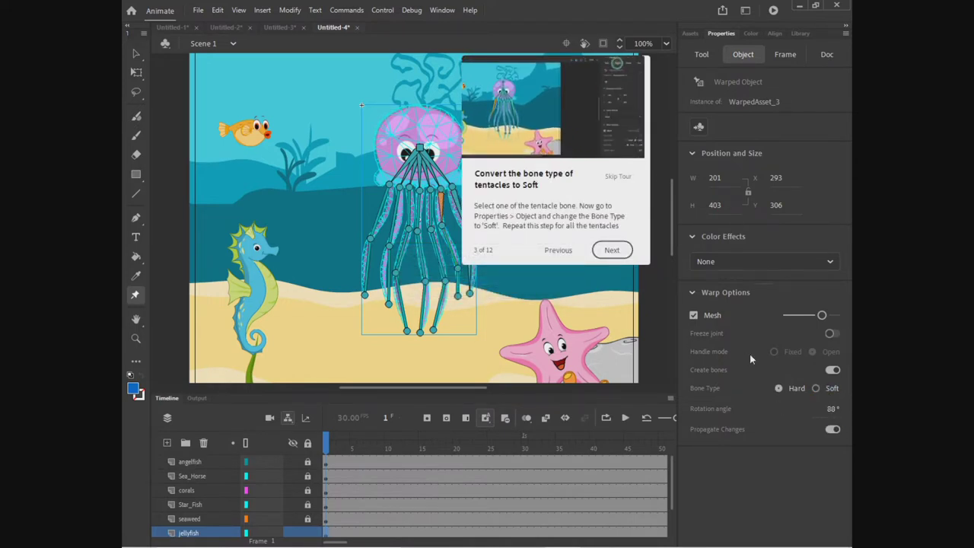
left_click(816, 389)
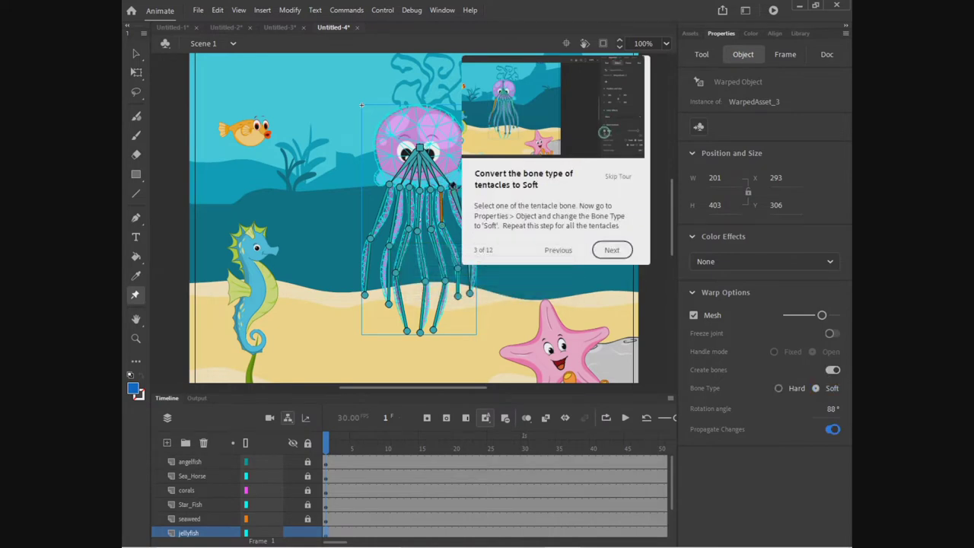
- Set the upper and lower bones of the rightmost tentacle to Soft
left_click(455, 201)
left_click(816, 388)
left_click(471, 274)
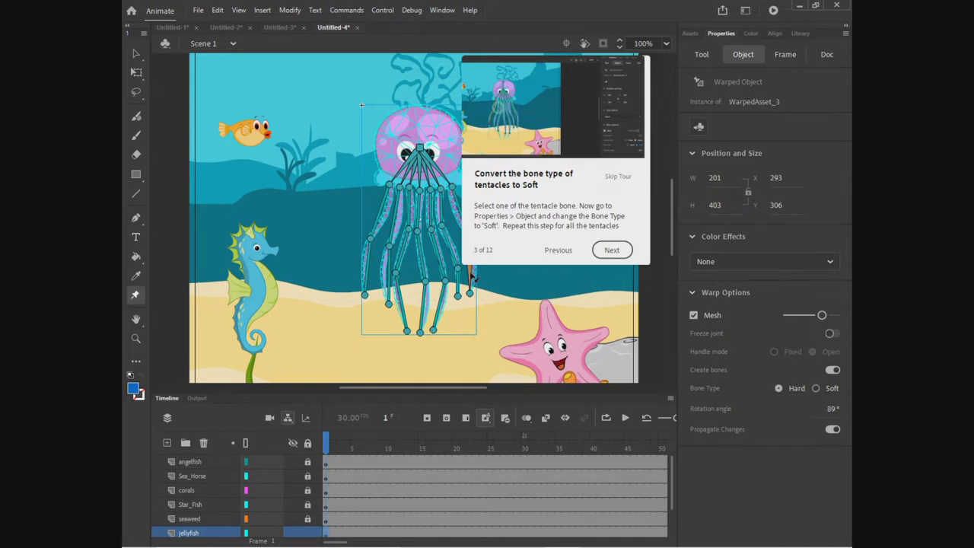
left_click(816, 388)
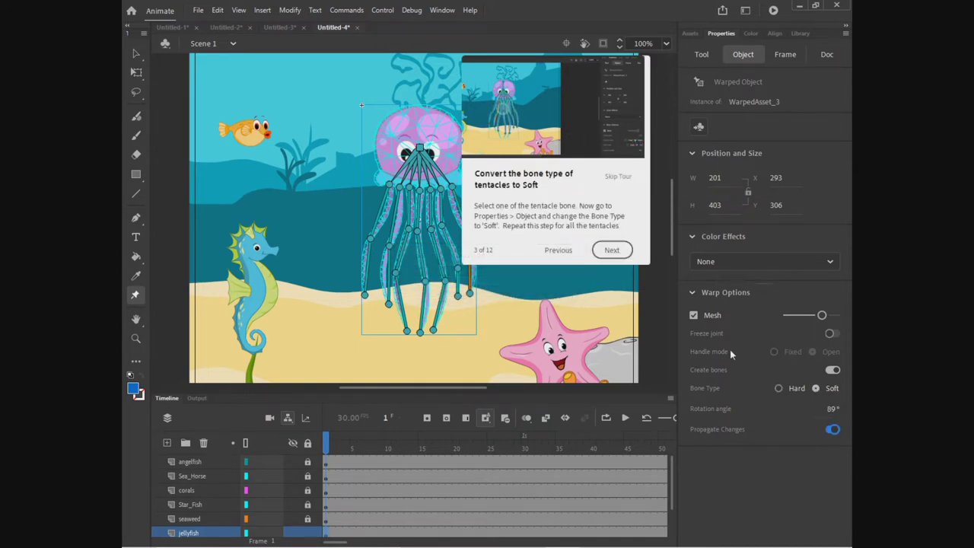
- Continue the tour and, with the stage at 50%, use Free Transform to move the jellyfish below the stage to about X 301, Y 1048
left_click(612, 252)
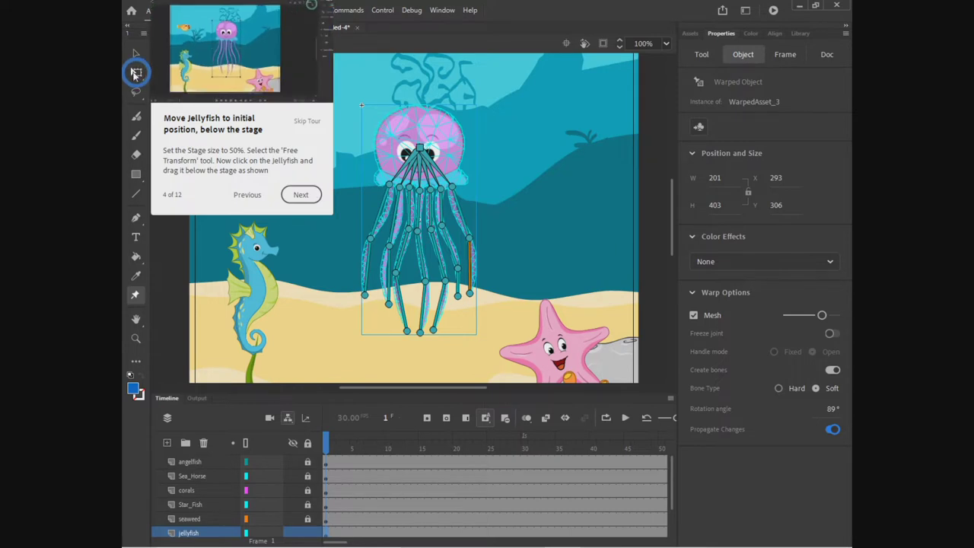
left_click(136, 73)
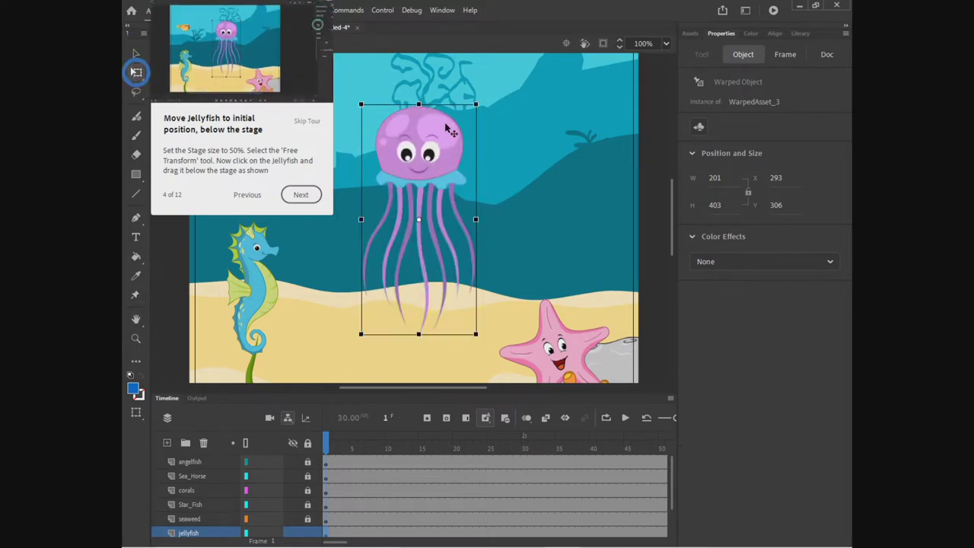
left_click(667, 44)
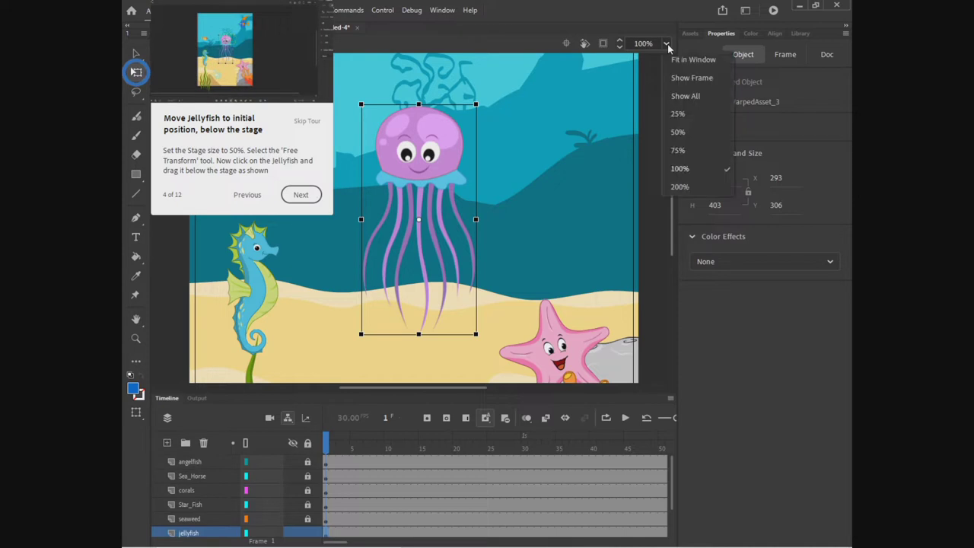
left_click(690, 131)
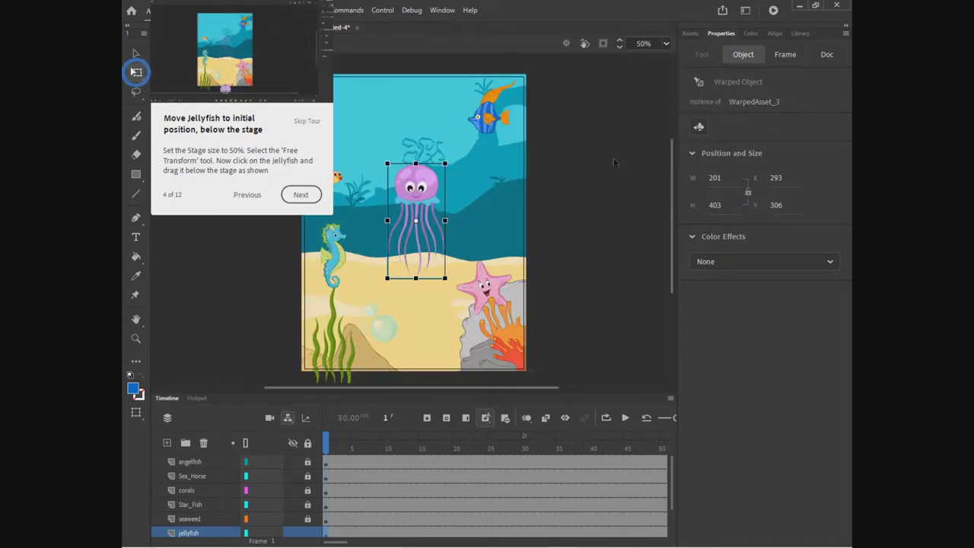
left_click_drag(421, 191, 420, 397)
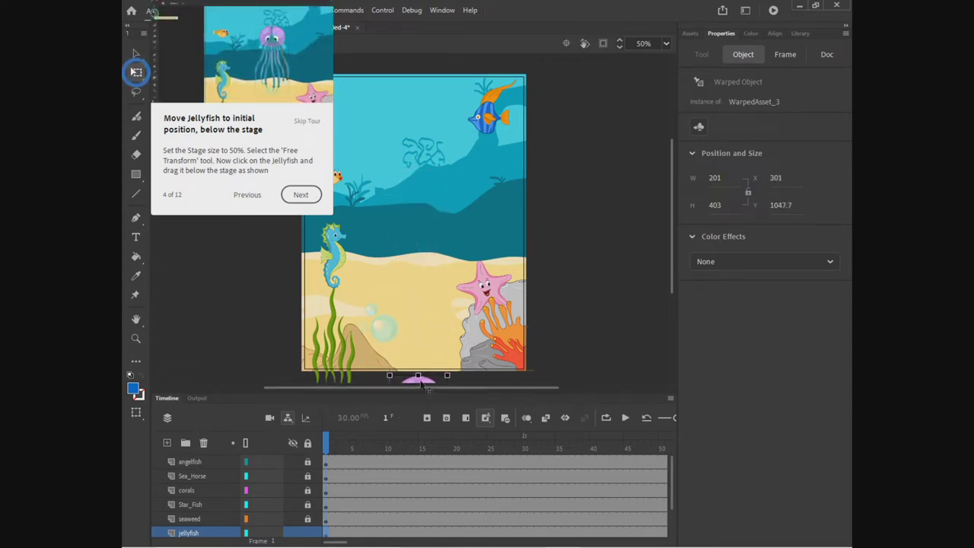
- Advance the tour, insert a keyframe at frame 35 of the jellyfish layer and move the jellyfish onto the stage at about X 285, Y 320
left_click(301, 195)
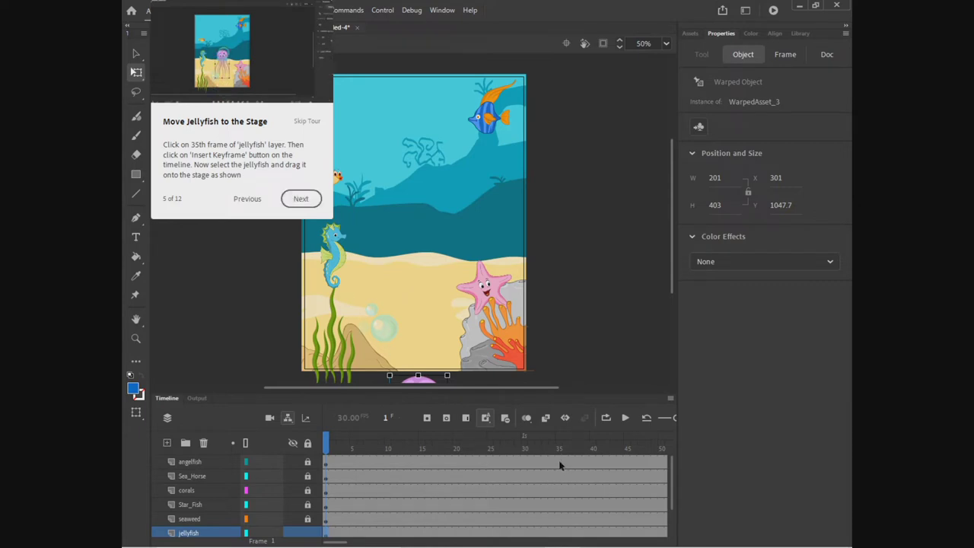
left_click(558, 533)
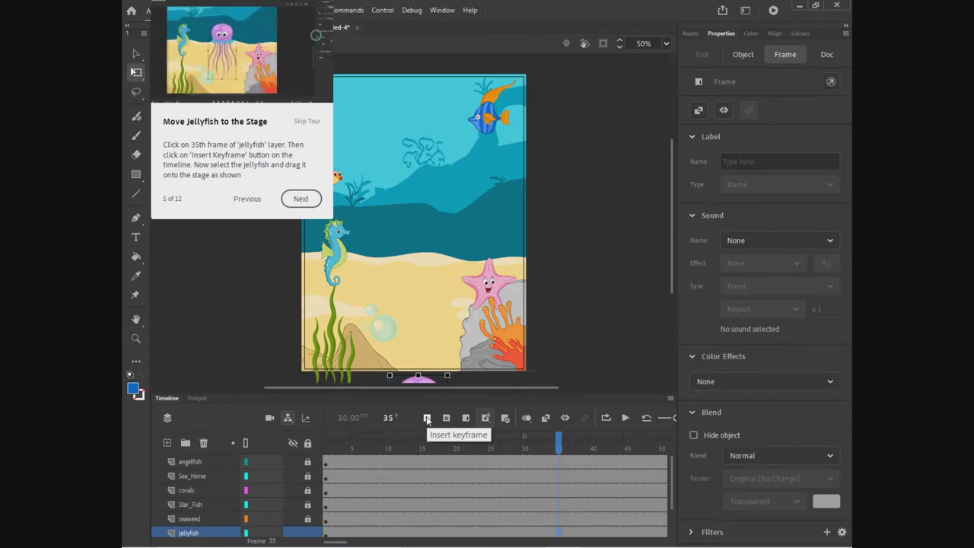
left_click(427, 419)
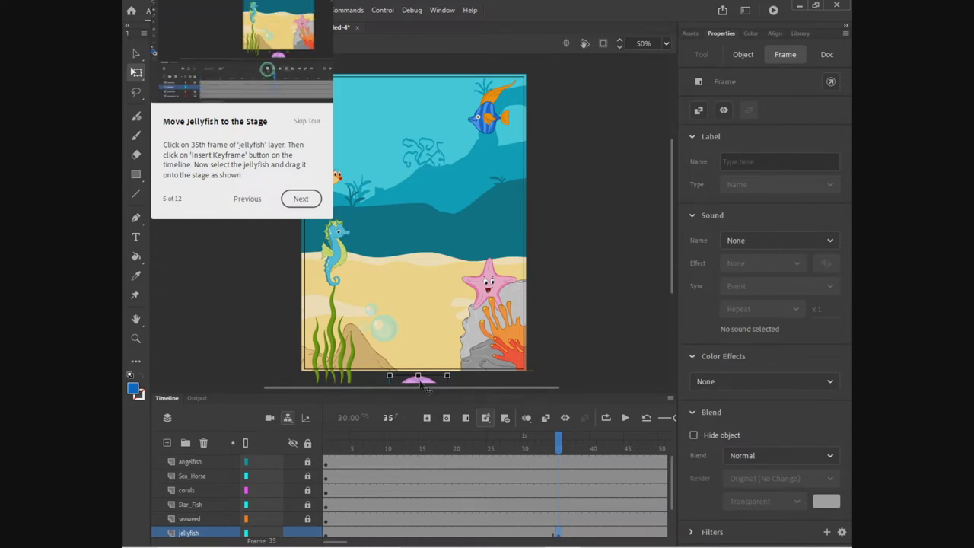
left_click_drag(426, 388, 417, 179)
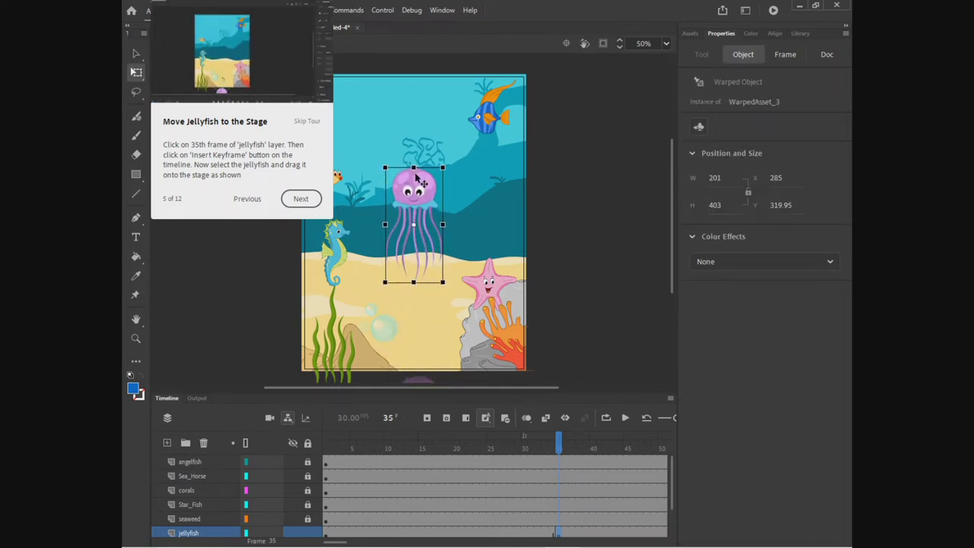
- Advance the tour and insert a keyframe at frame 50 of the jellyfish layer
left_click(300, 199)
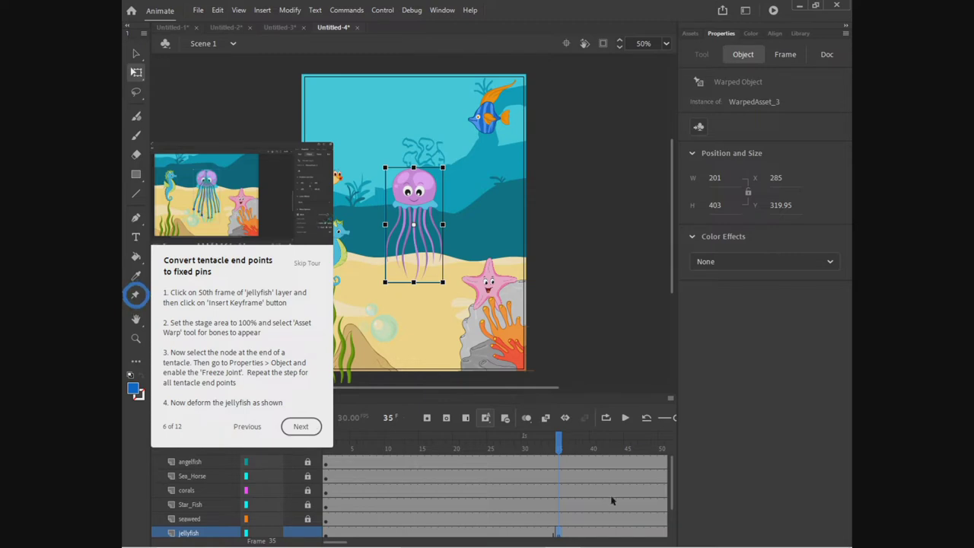
left_click(664, 535)
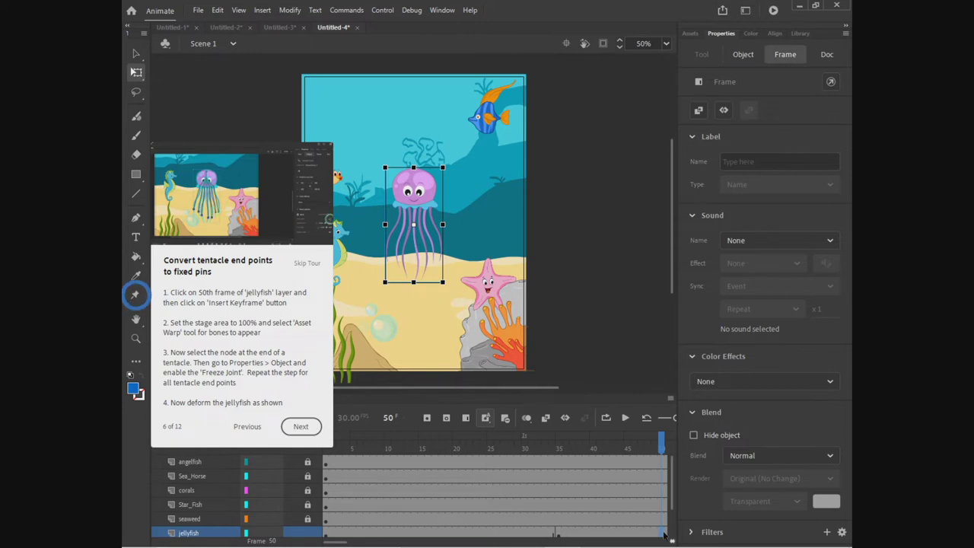
left_click(428, 419)
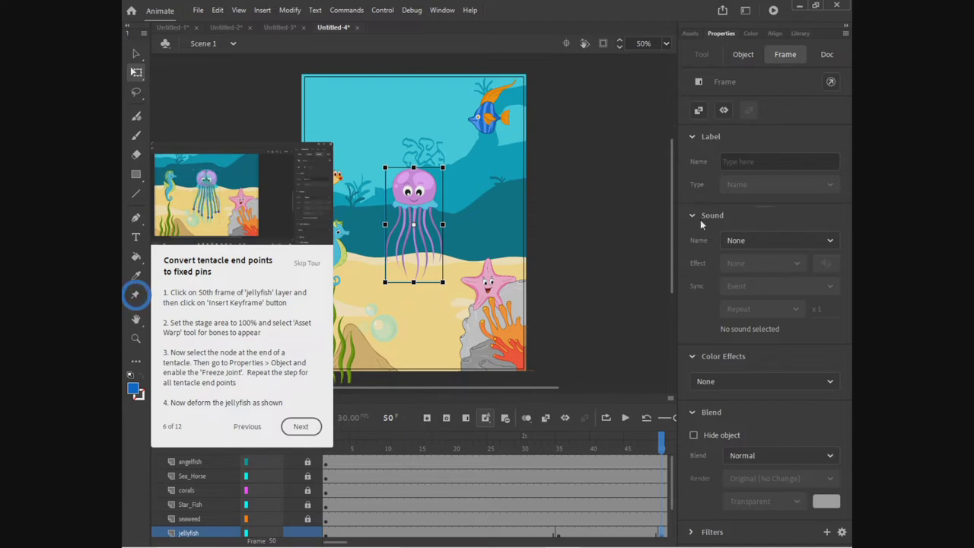
- With the stage at 100%, use the Asset Warp tool to enable Freeze joint on the end nodes of the two leftmost tentacles
left_click(667, 43)
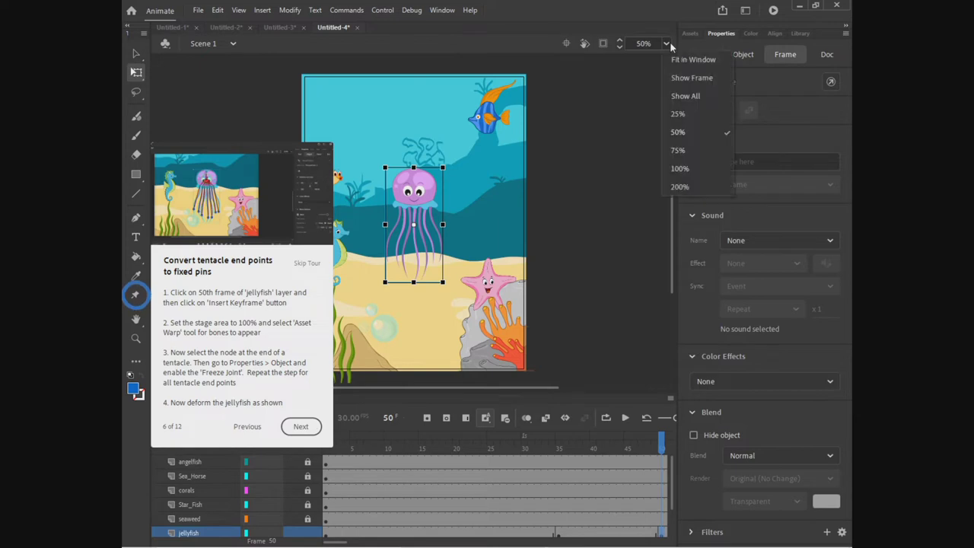
left_click(680, 168)
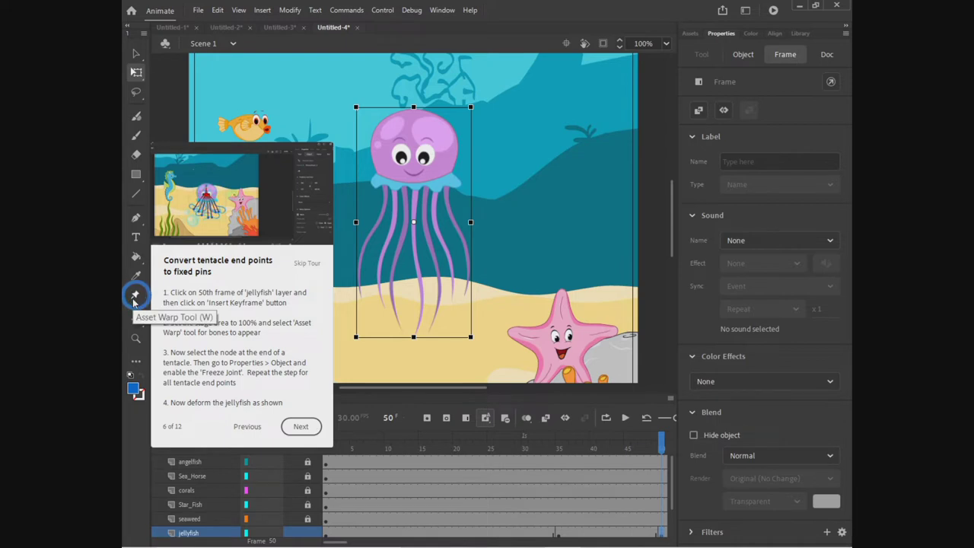
left_click(134, 296)
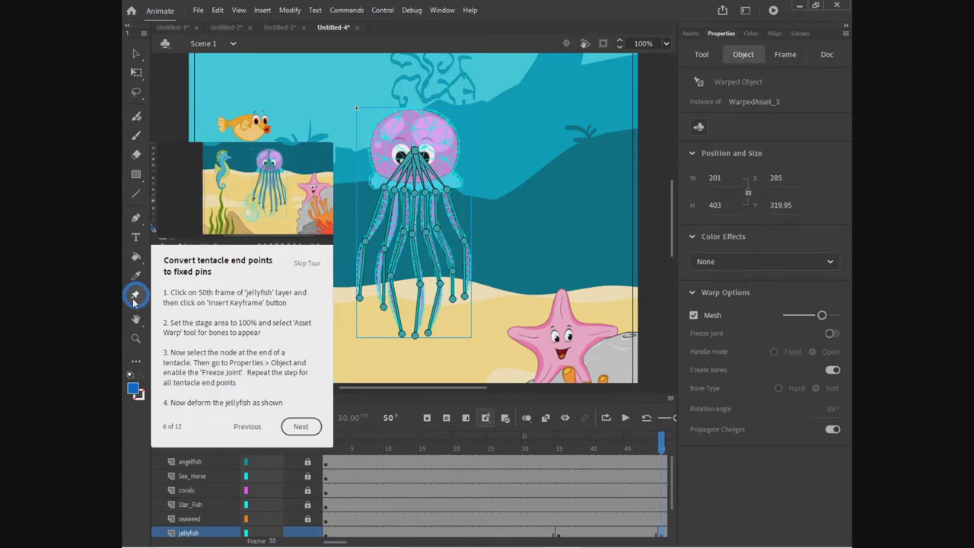
left_click(360, 298)
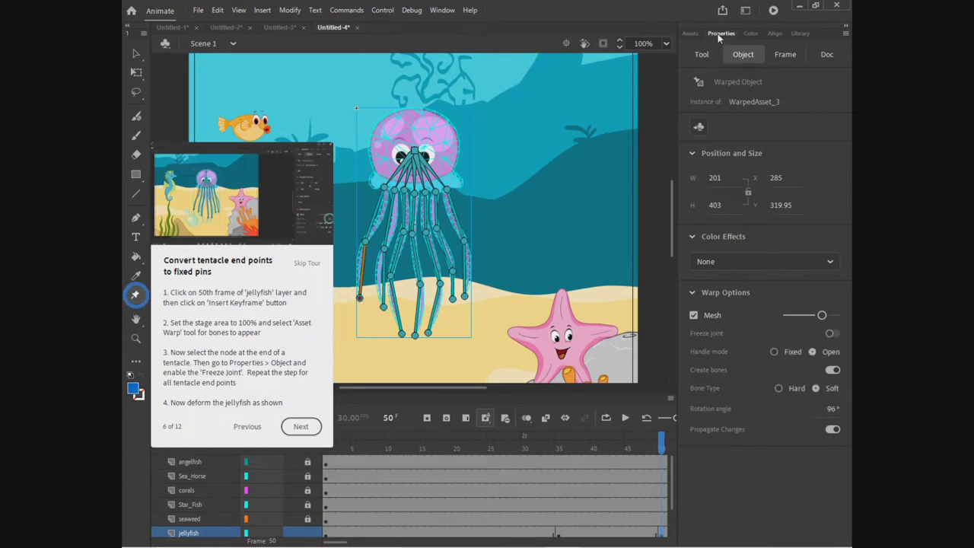
left_click(759, 57)
left_click(834, 335)
left_click(384, 308)
left_click(832, 334)
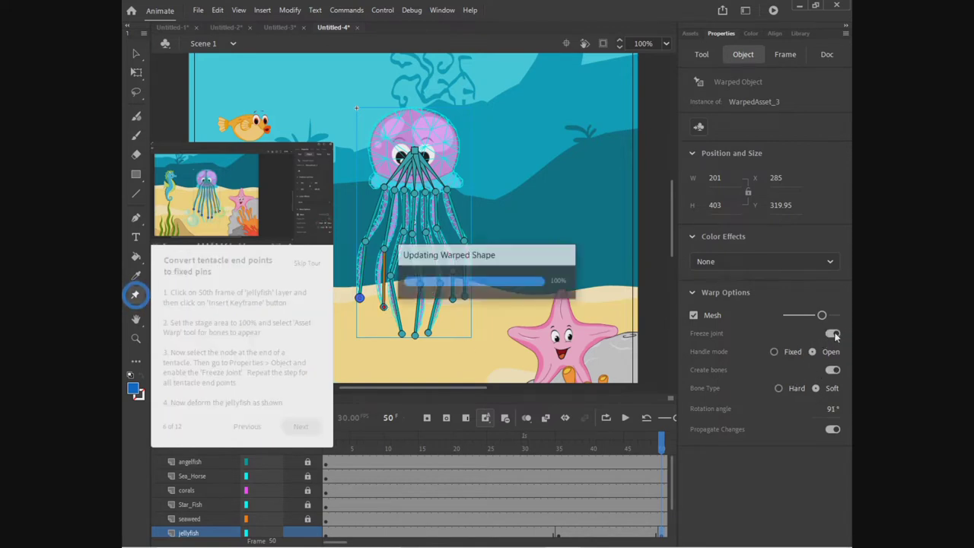
- Enable Freeze joint on the end nodes of the three middle tentacles
left_click(402, 335)
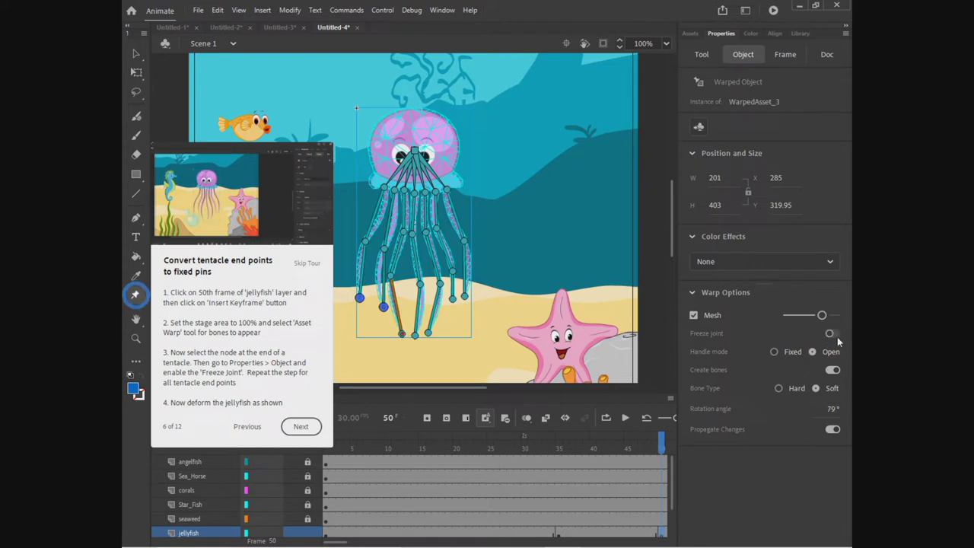
left_click(835, 333)
left_click(415, 335)
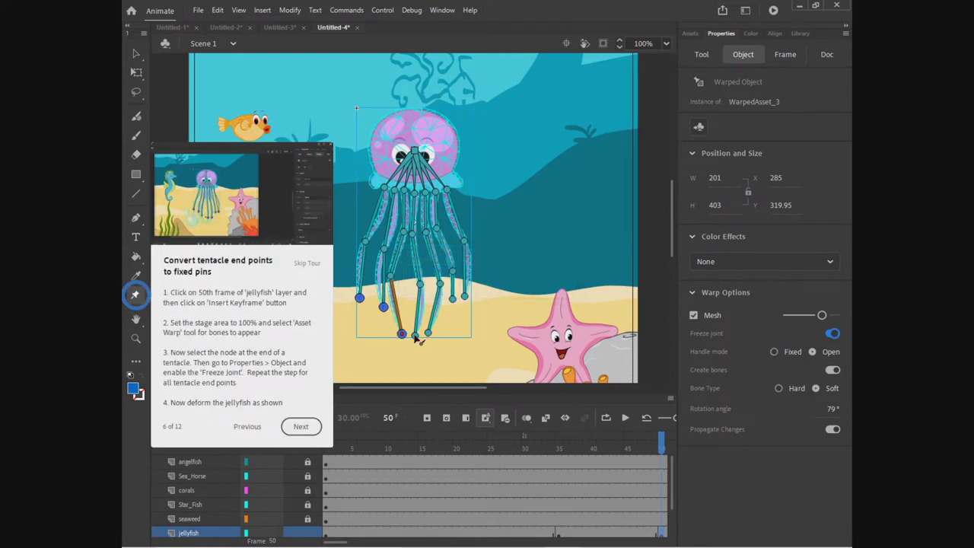
left_click(835, 334)
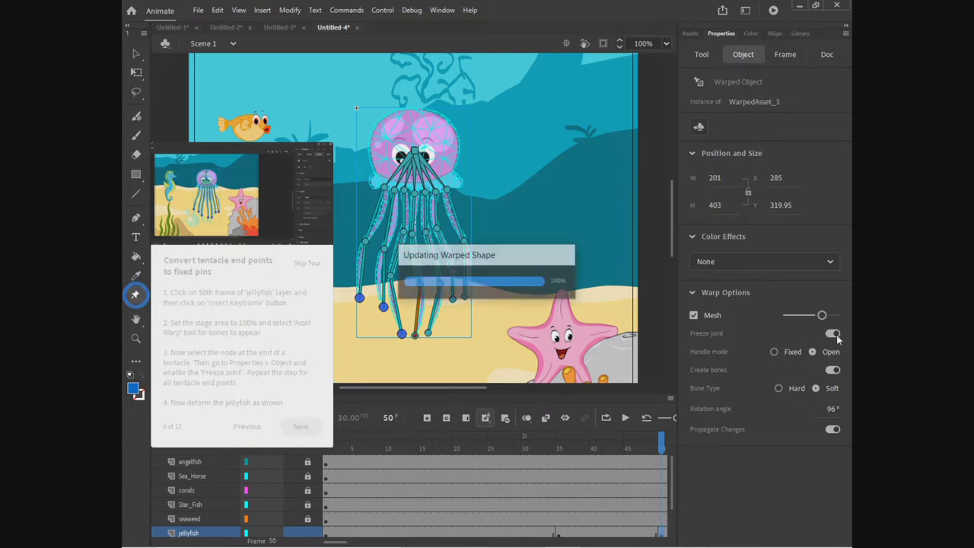
left_click(429, 334)
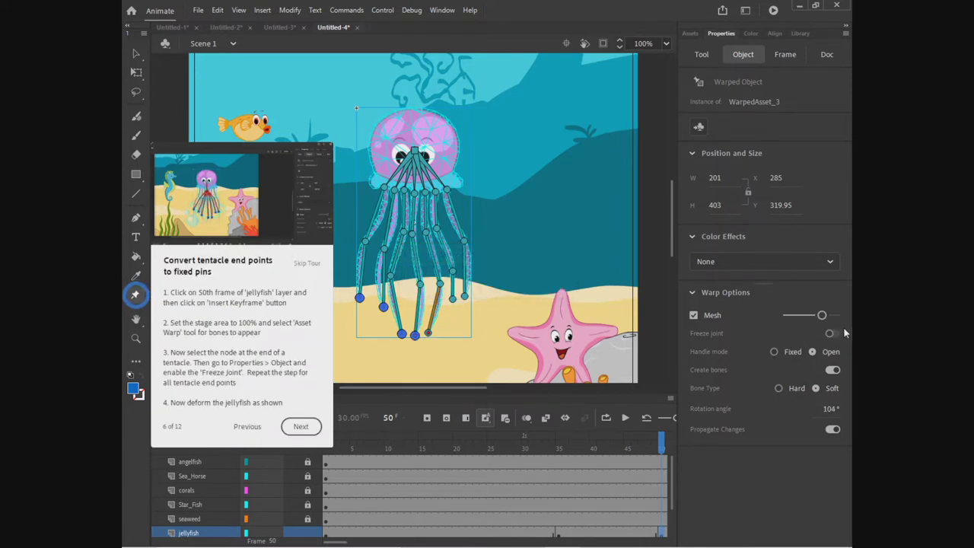
left_click(838, 334)
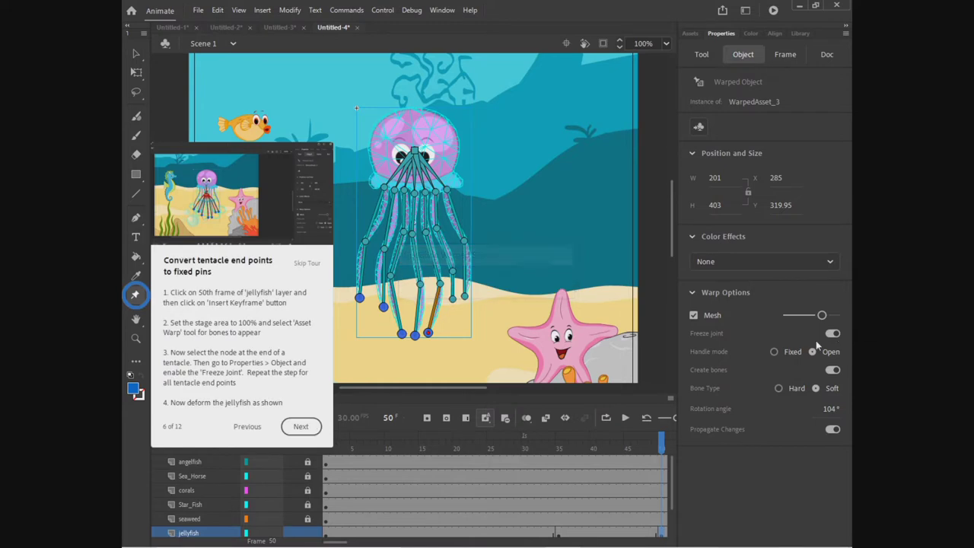
- Enable Freeze joint on the end nodes of the two rightmost tentacles
left_click(454, 301)
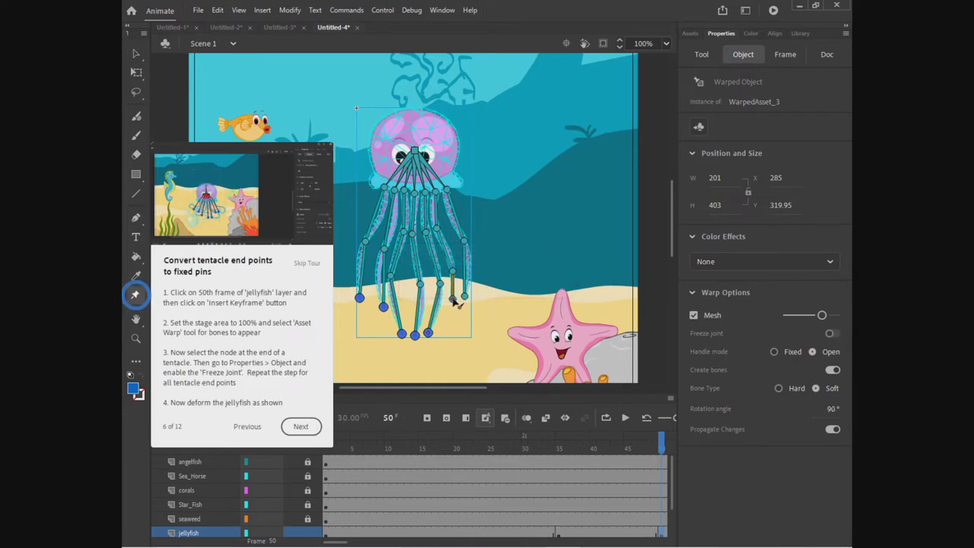
left_click(832, 334)
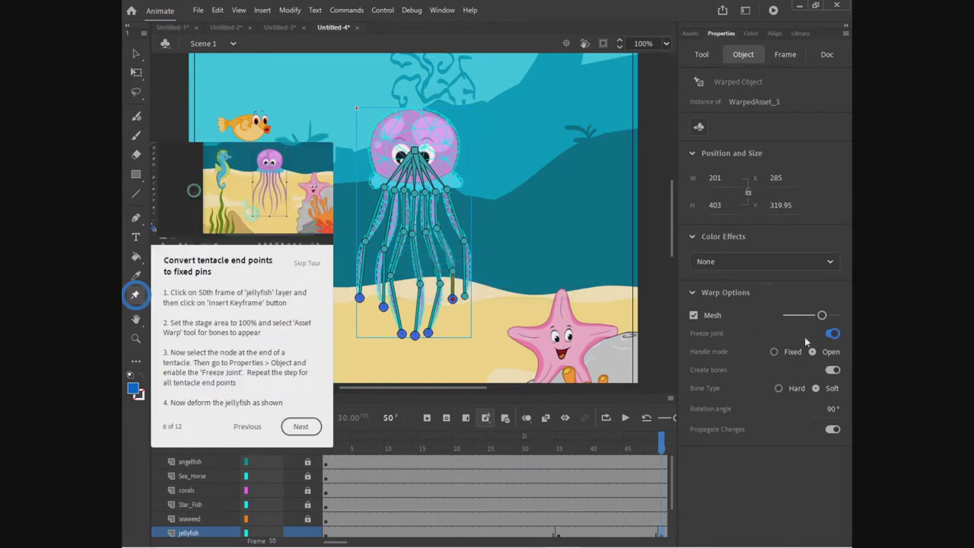
left_click(466, 297)
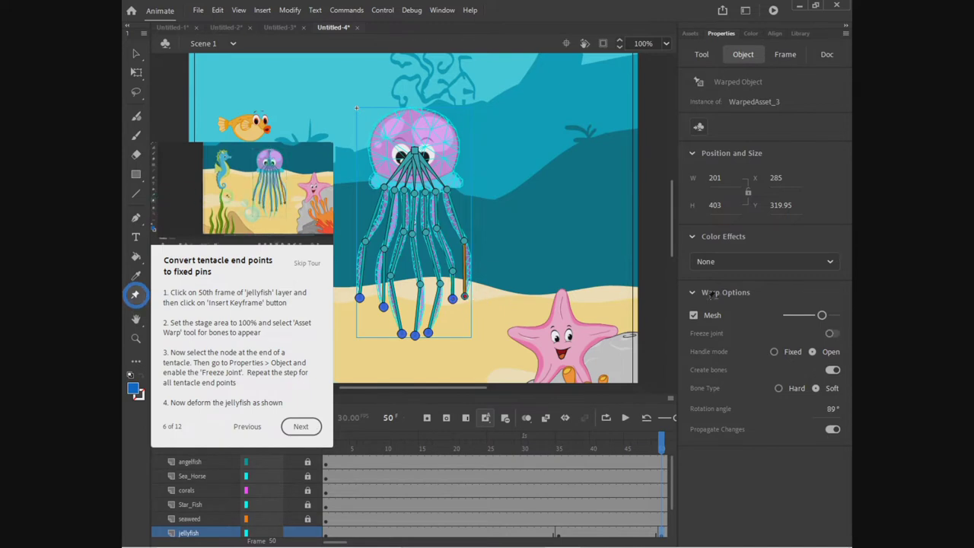
left_click(832, 333)
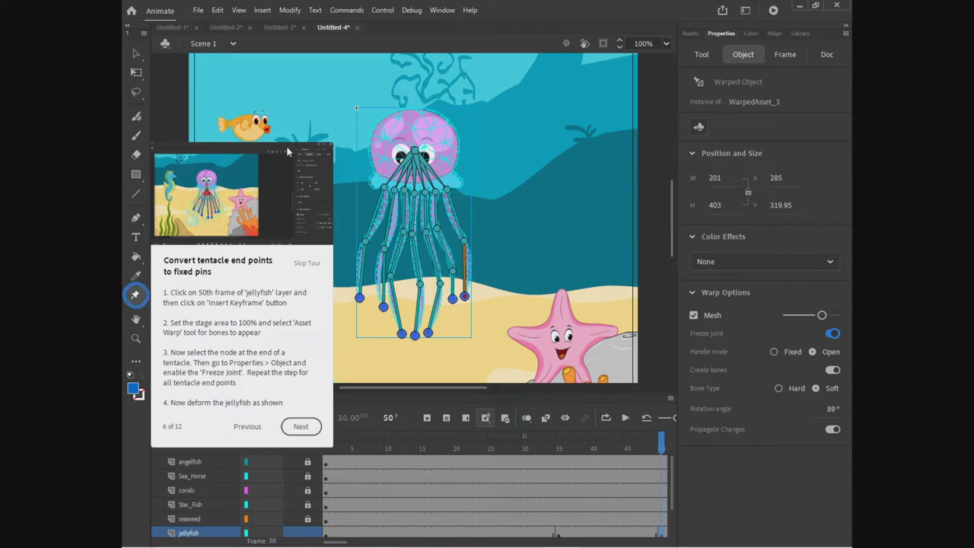
- Insert a keyframe at frame 51 of the jellyfish layer and squash the jellyfish downward from its root joint to about 255 × 359
left_click_drag(288, 150, 286, 85)
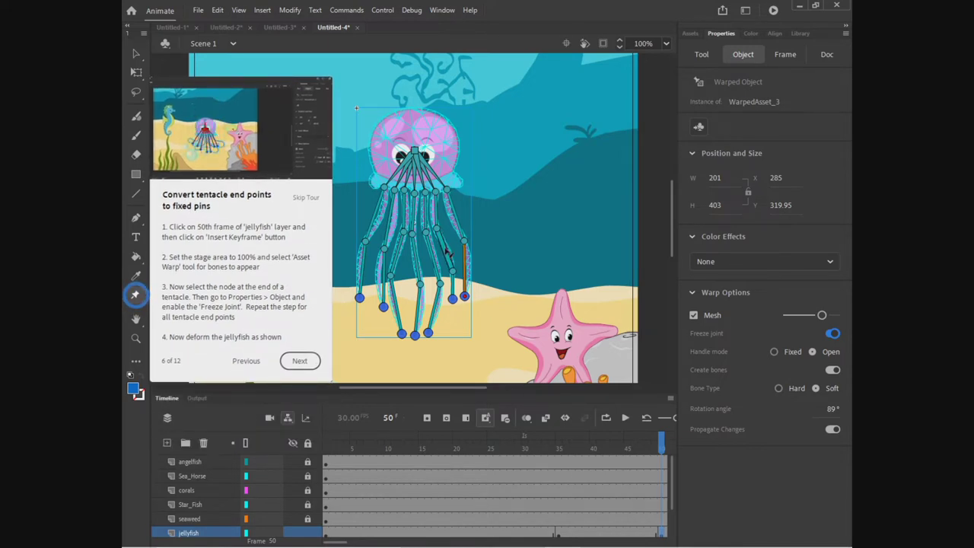
left_click(661, 446)
left_click_drag(618, 443, 664, 450)
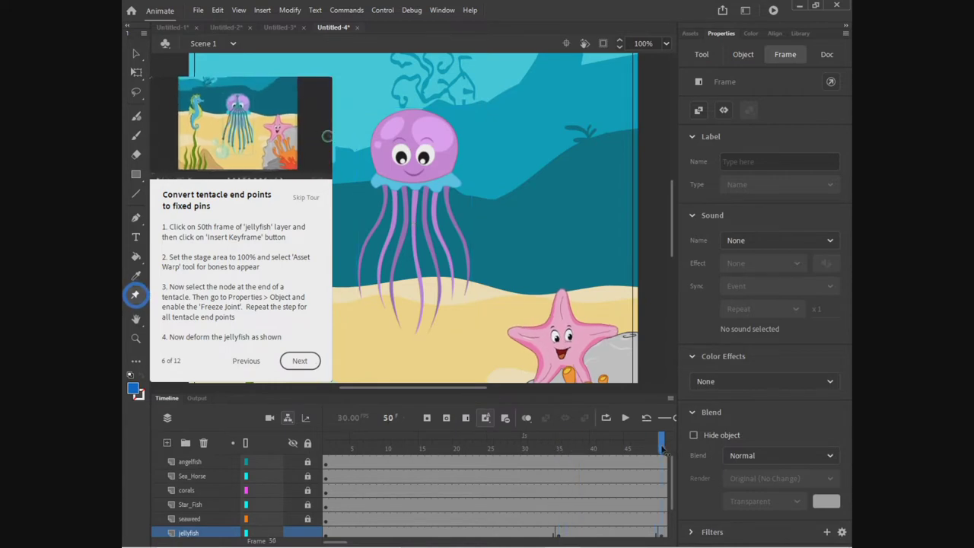
left_click(663, 449)
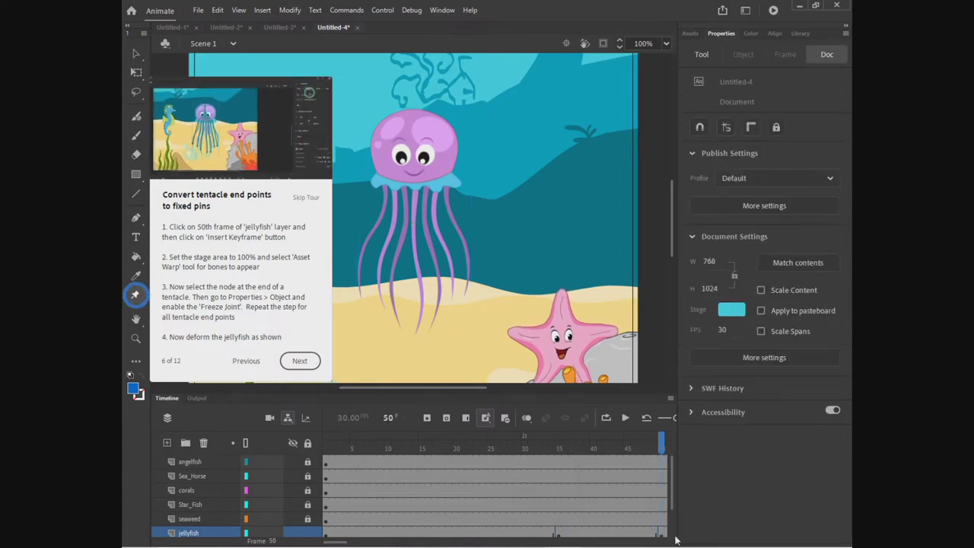
left_click(662, 536)
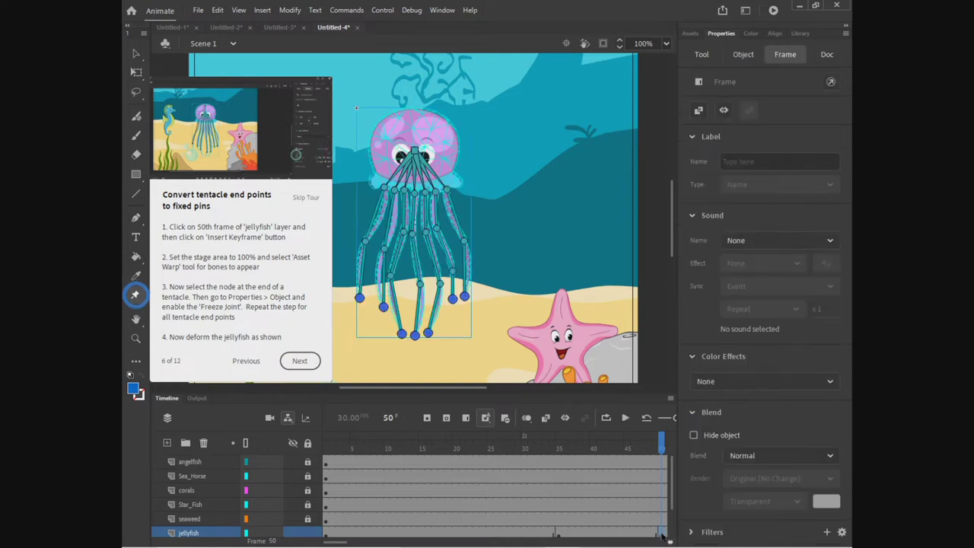
left_click(427, 418)
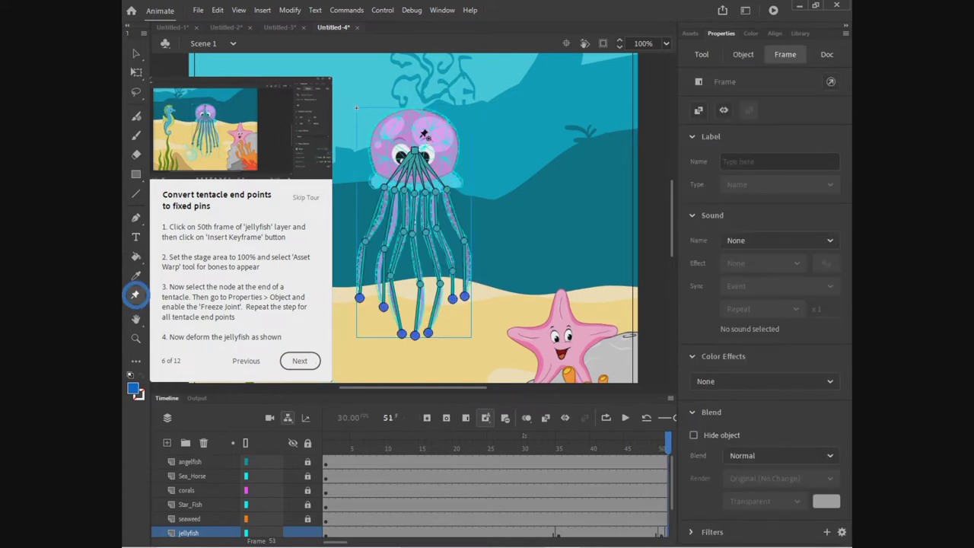
left_click_drag(413, 150, 414, 188)
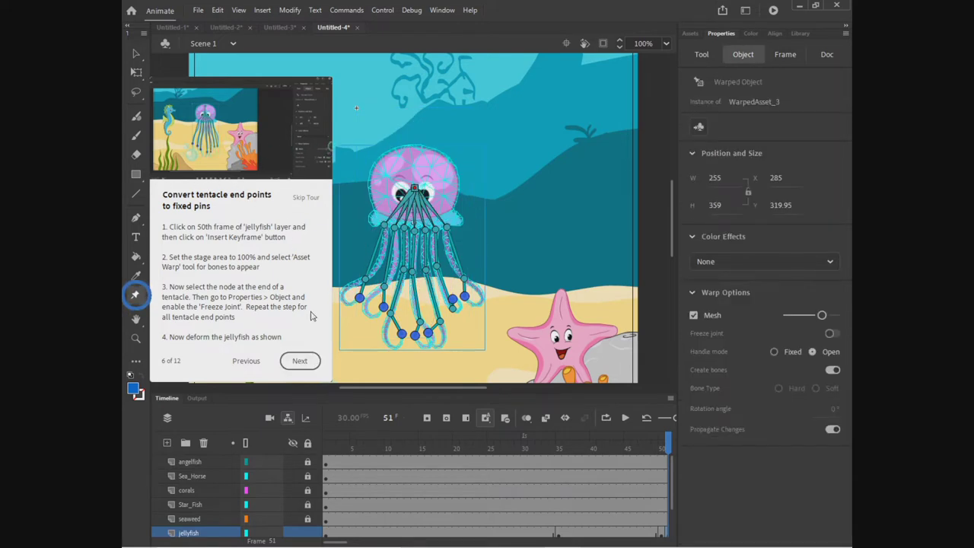
- Advance the tour, insert a keyframe at frame 71 of the jellyfish layer and stretch the jellyfish upward from its root joint to about 188 × 486
left_click(300, 360)
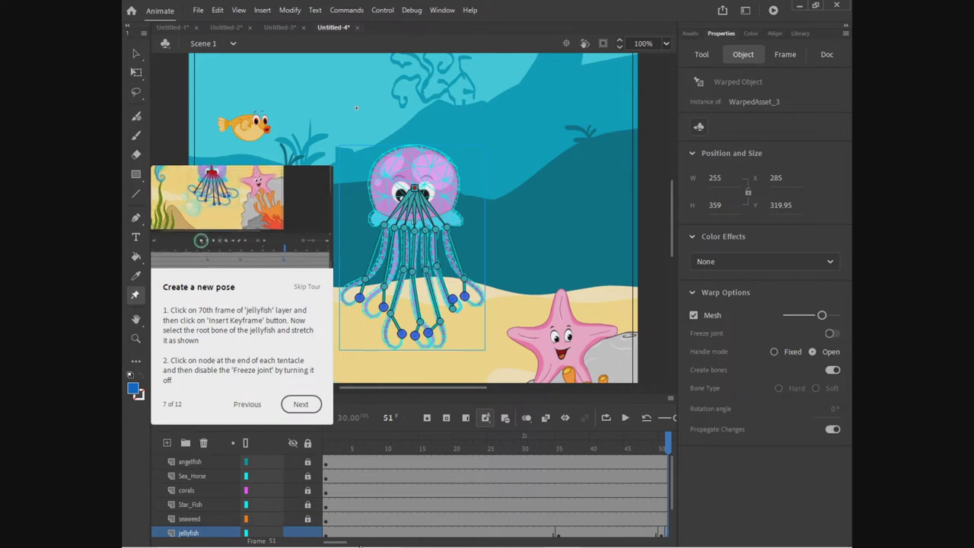
left_click_drag(339, 542, 471, 538)
left_click_drag(362, 543, 357, 543)
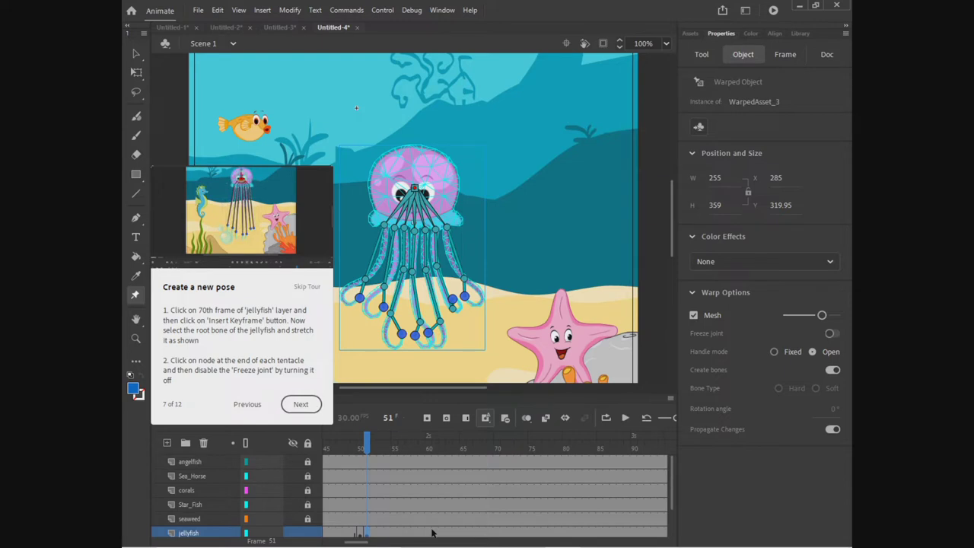
mouse_move(358, 542)
left_mouse_down()
mouse_move(342, 543)
mouse_move(358, 543)
left_mouse_up()
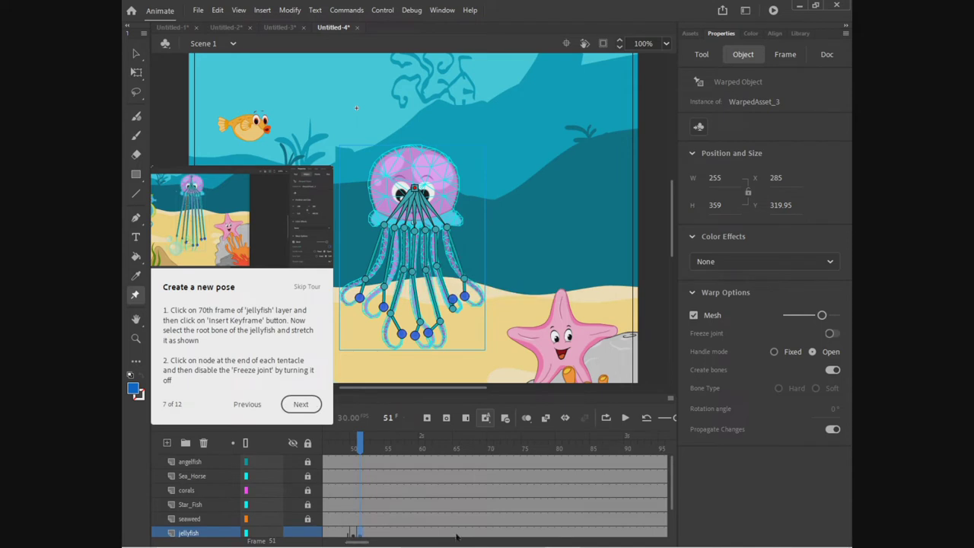
left_click(496, 533)
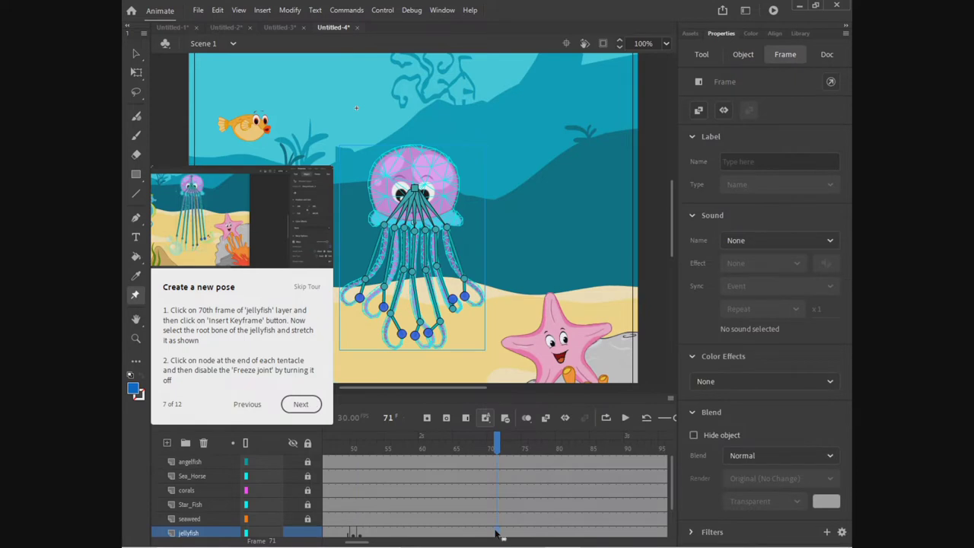
left_click(427, 418)
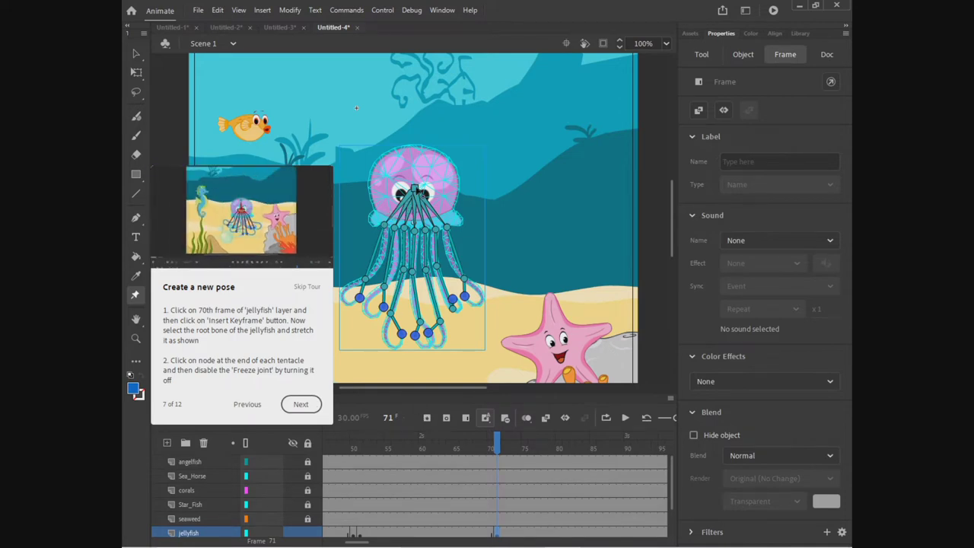
left_click_drag(414, 189, 412, 103)
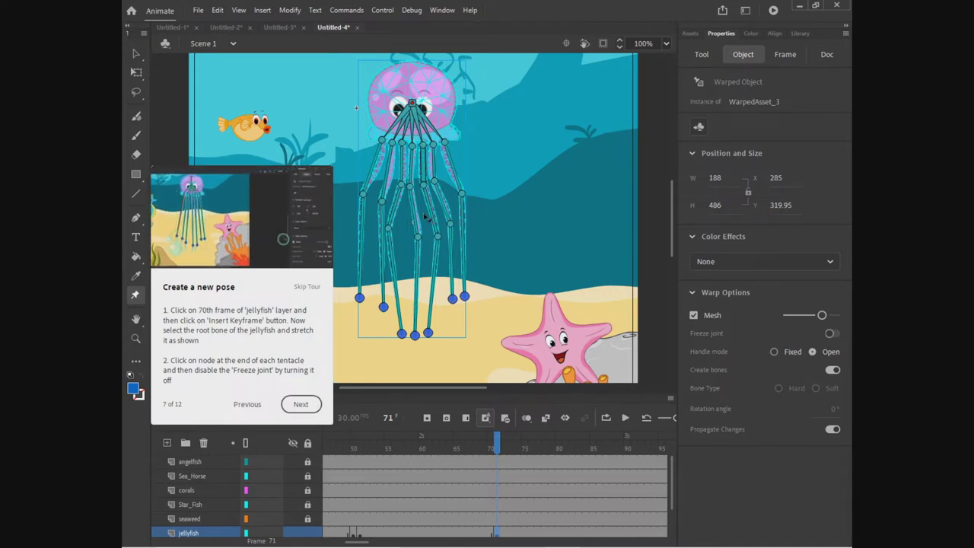
- Disable Freeze joint on the end nodes of the three leftmost tentacles at frame 71
left_click(360, 298)
left_click(832, 333)
left_click(384, 306)
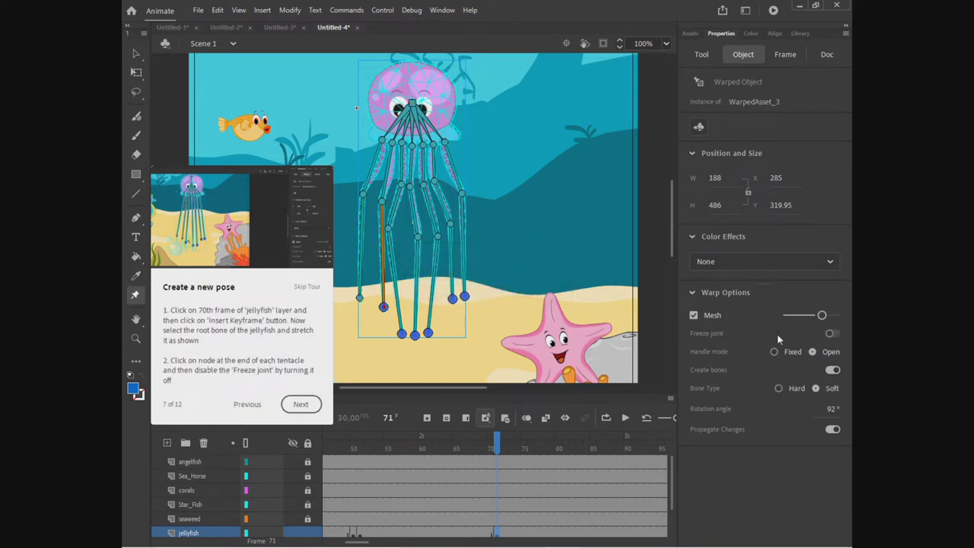
left_click(832, 334)
left_click(402, 335)
left_click(832, 334)
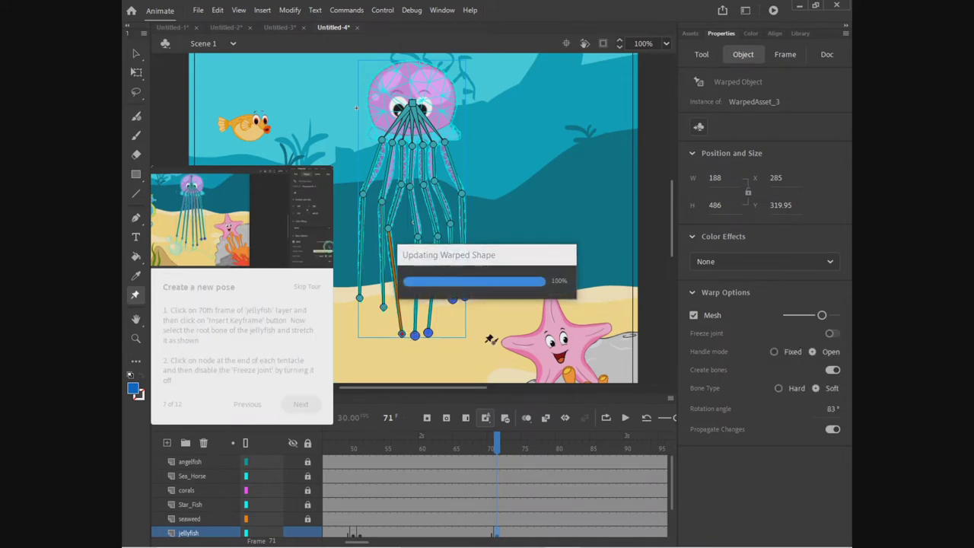
- Disable Freeze joint on the end nodes of the fourth, fifth and sixth tentacles from the left
left_click(415, 336)
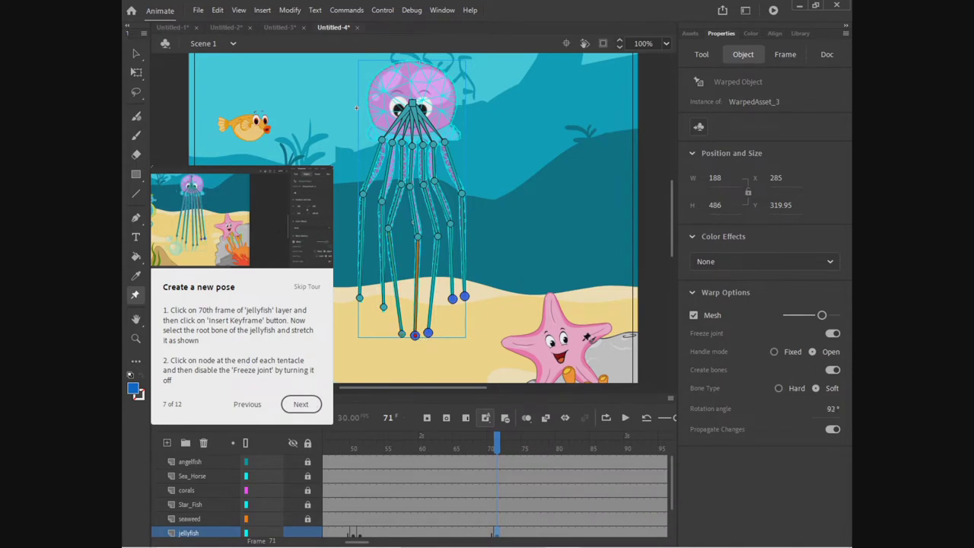
left_click(833, 334)
left_click(430, 335)
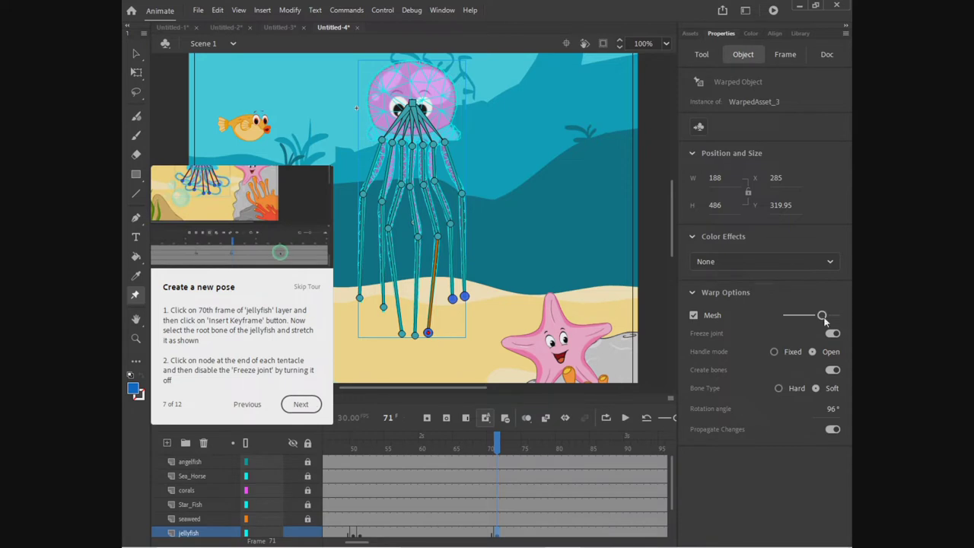
left_click(831, 335)
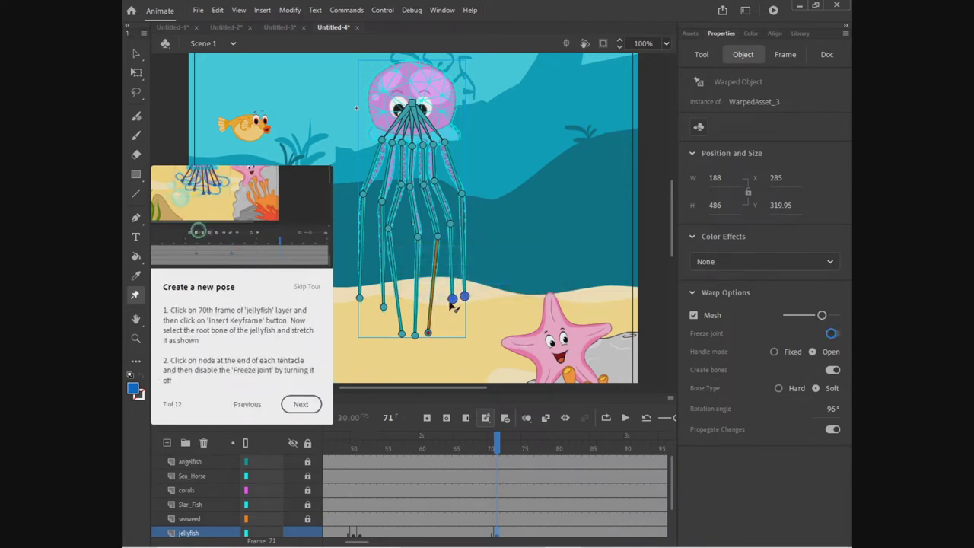
left_click(453, 300)
left_click(832, 334)
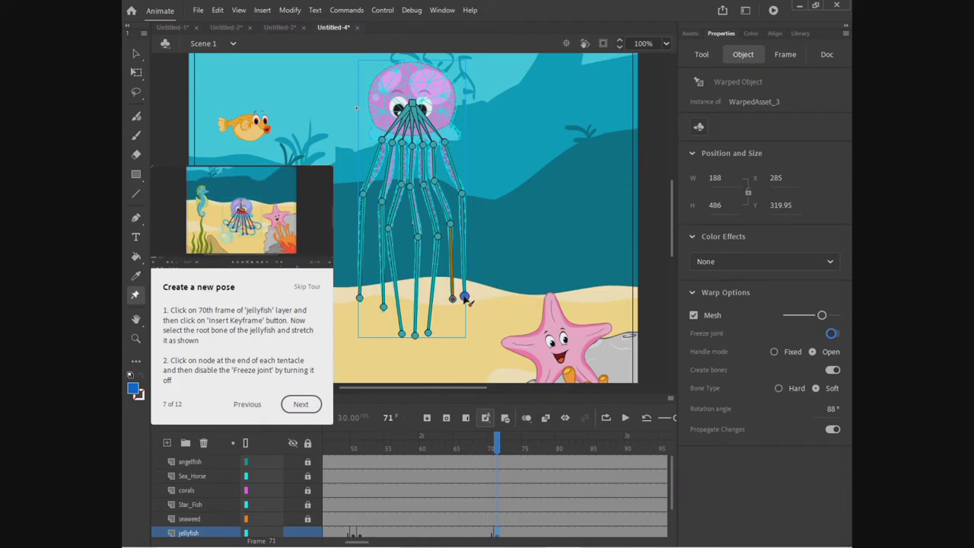
- Disable Freeze joint on the rightmost tentacle's end node at frame 71 and advance the tour to the propel pose
left_click(831, 334)
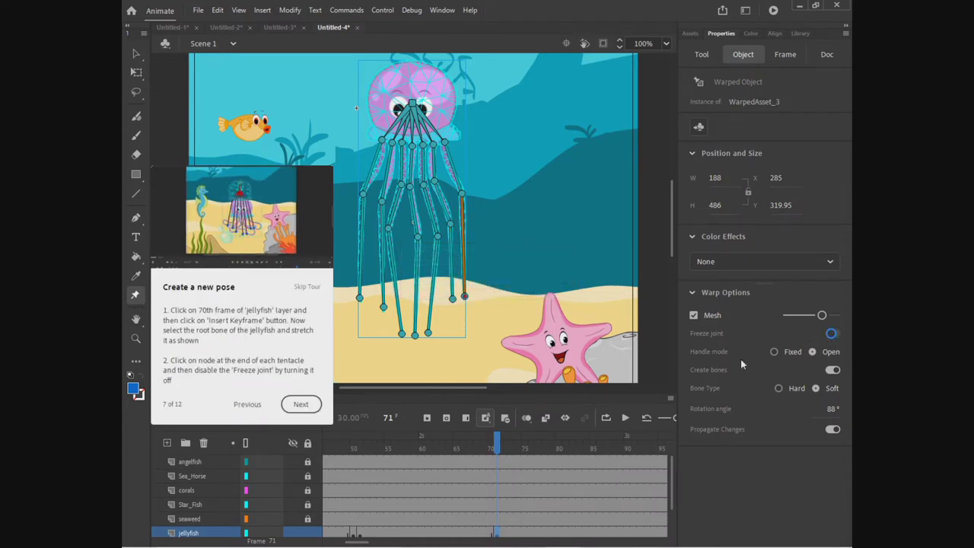
left_click(301, 406)
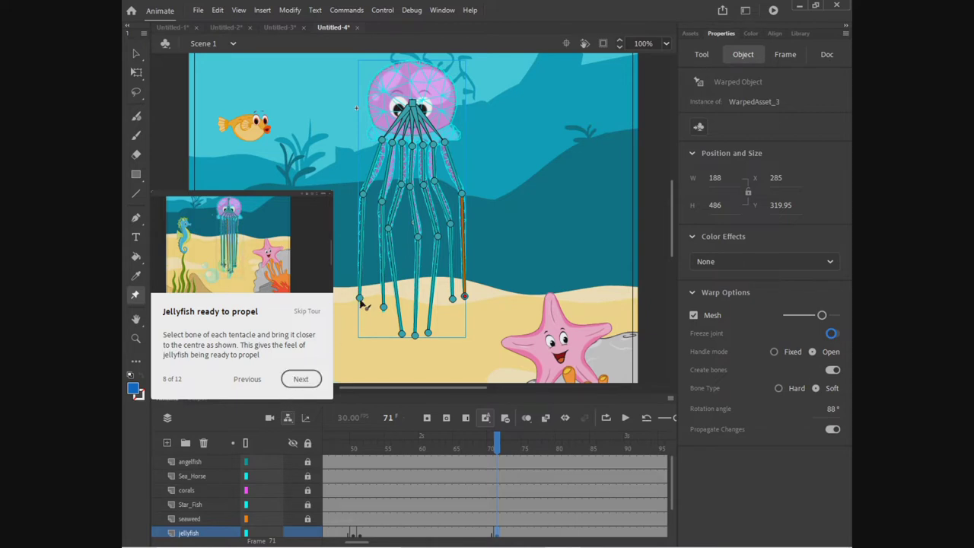
- Reposition the middle and end joints of the two leftmost tentacles at frame 71 closer to the jellyfish's centre
left_click_drag(361, 301, 375, 364)
left_click_drag(364, 197, 381, 202)
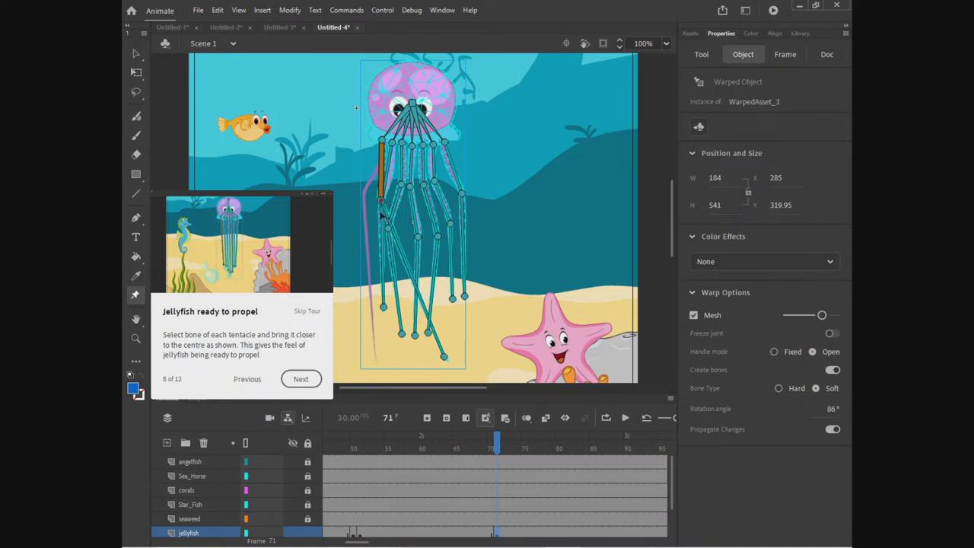
left_click_drag(375, 364, 383, 363)
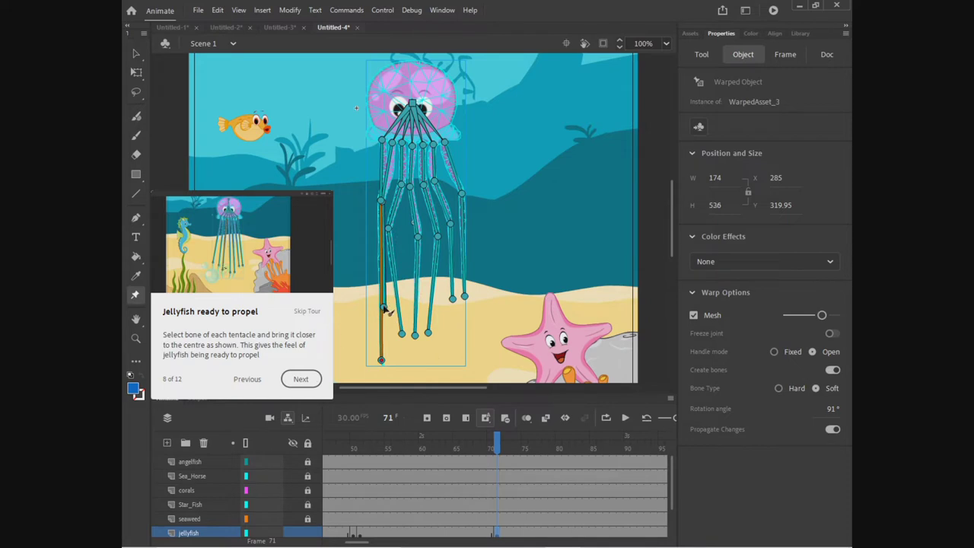
left_click_drag(398, 317, 426, 329)
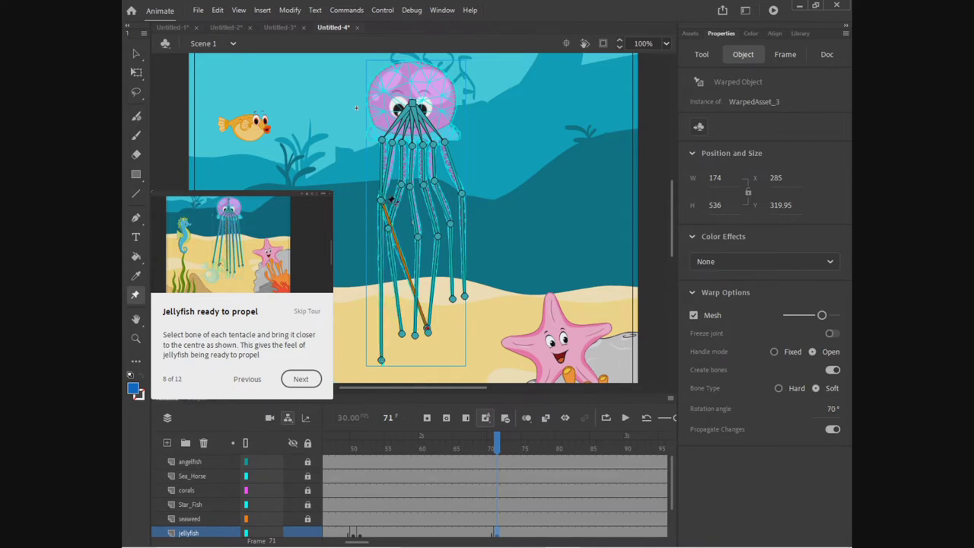
left_click_drag(383, 204, 393, 208)
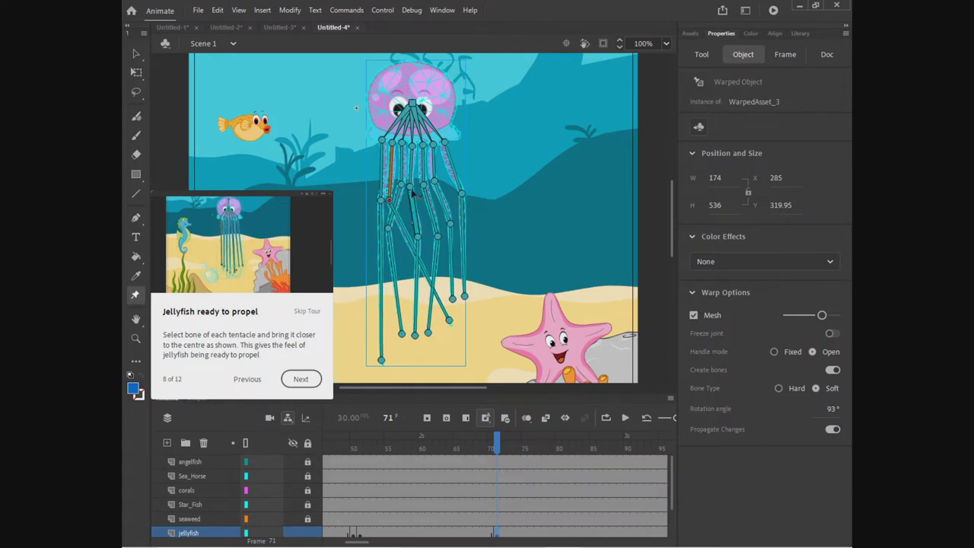
- Straighten the jellyfish's inner tentacles by moving their middle joints inward and their end joints down below the seabed line
left_click_drag(415, 240, 411, 242)
left_click_drag(390, 305, 413, 359)
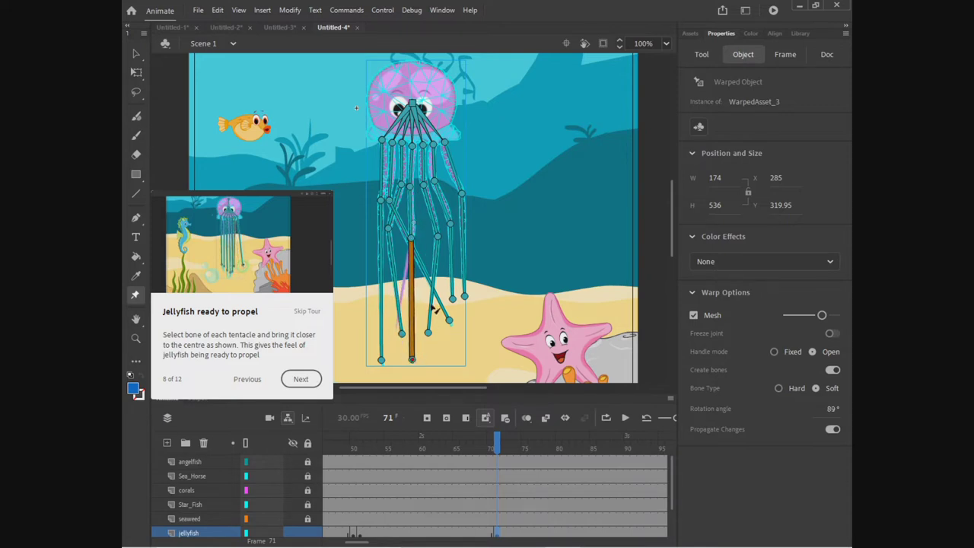
left_click(432, 215)
left_click_drag(427, 247, 427, 359)
left_click(392, 236)
left_click_drag(391, 235, 400, 238)
left_click_drag(442, 338, 392, 360)
- Straighten the two rightmost tentacles downward and draw them inward, level with the other tentacle tips
left_click_drag(442, 239, 443, 361)
left_click_drag(463, 200, 453, 240)
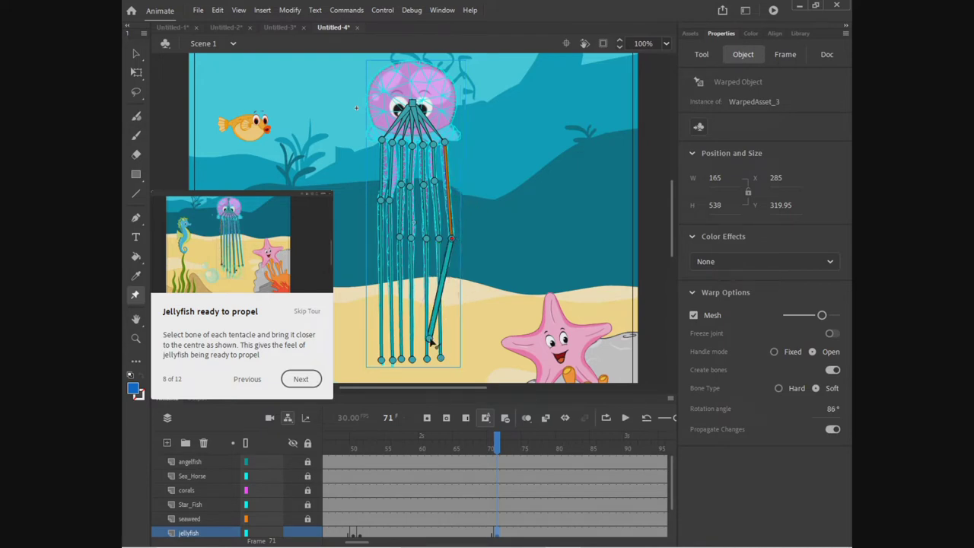
left_click_drag(431, 342, 454, 363)
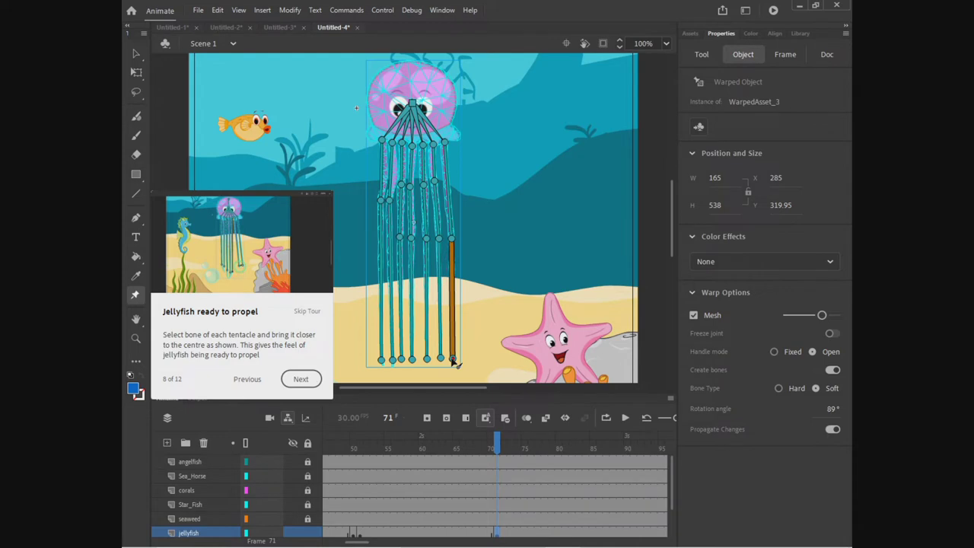
- Advance the tour and insert a keyframe at frame 160 of the jellyfish layer
left_click(301, 384)
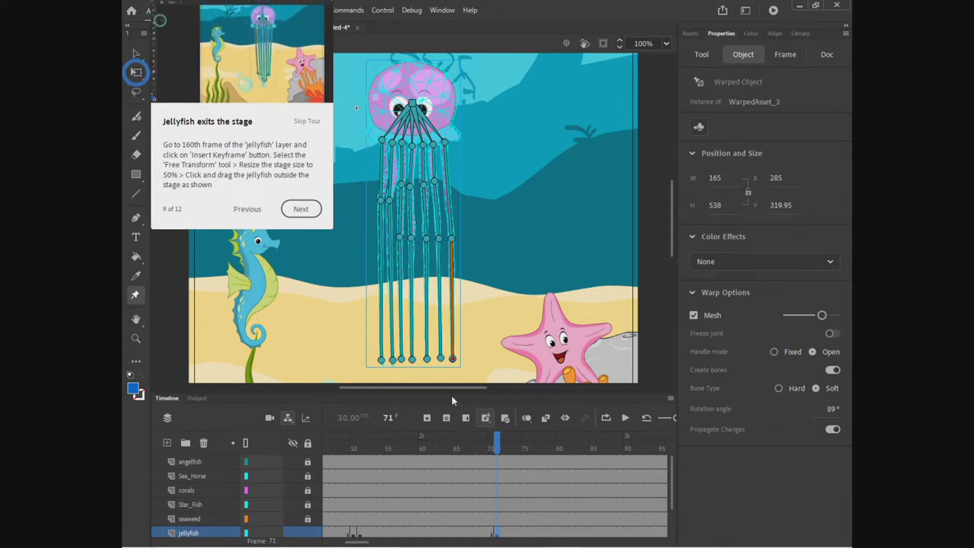
left_click_drag(354, 542, 396, 544)
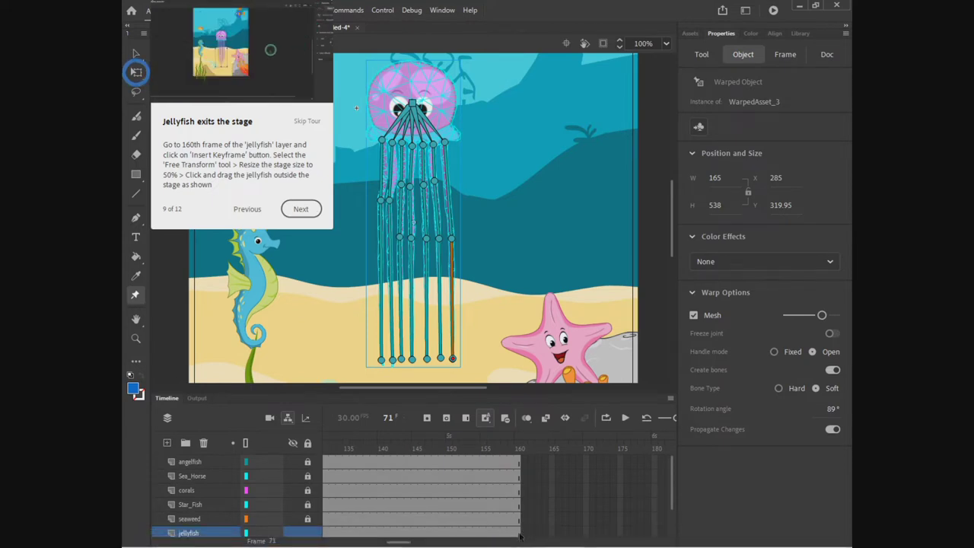
left_click(521, 534)
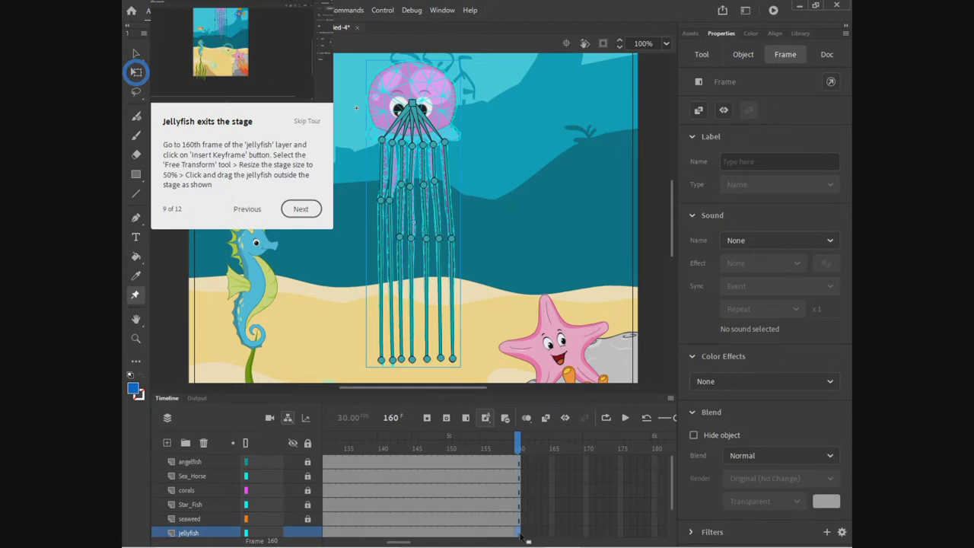
left_click(426, 419)
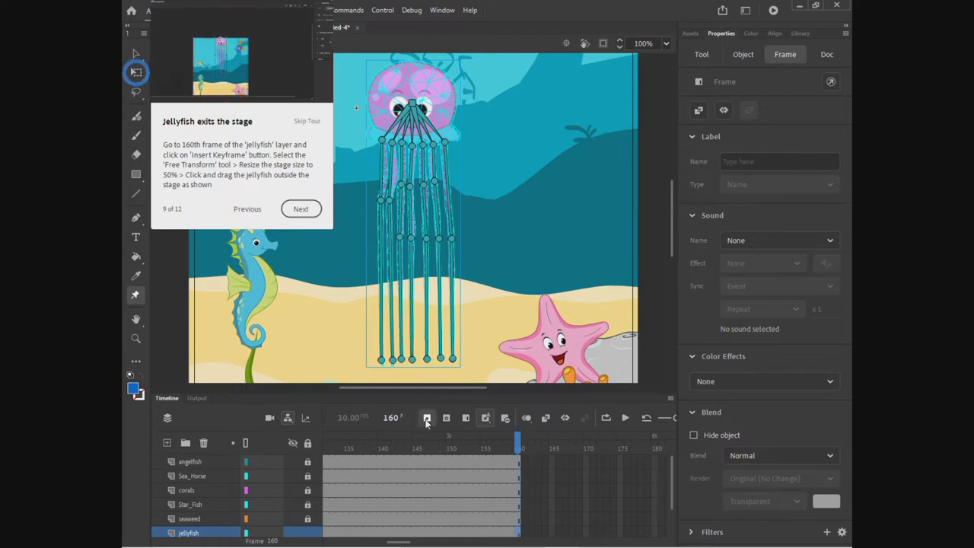
- With Free Transform at 50% zoom, move the jellyfish up past the stage's upper edge to about X 291, Y -474
left_click(137, 72)
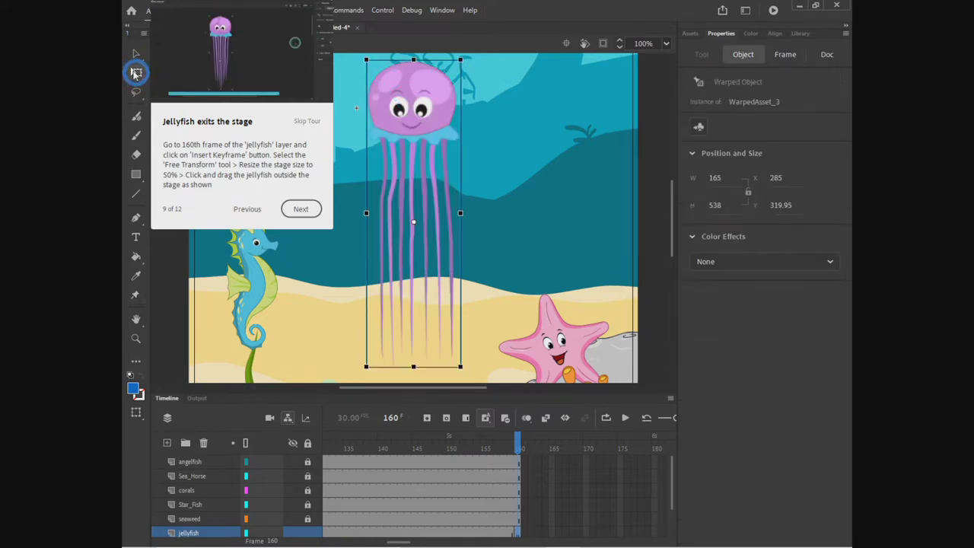
left_click(666, 43)
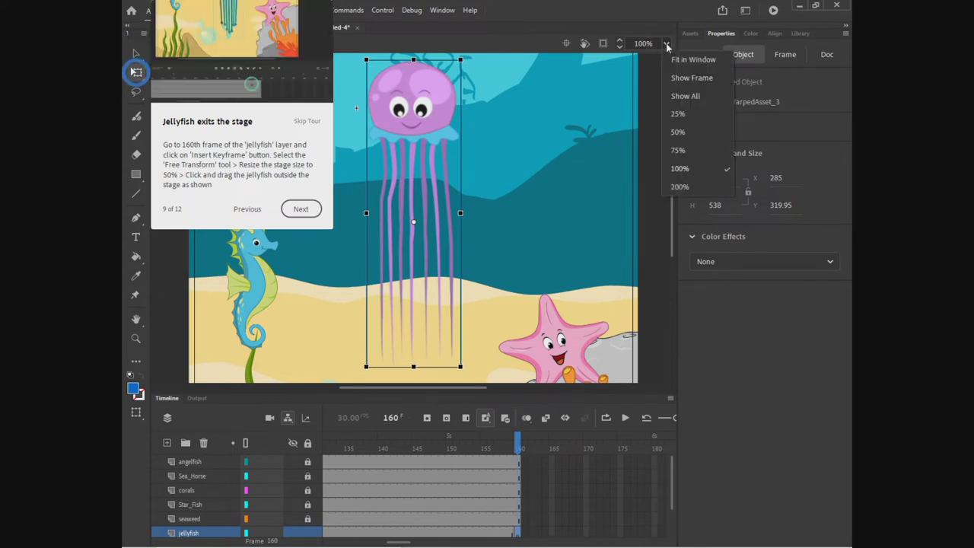
left_click(678, 132)
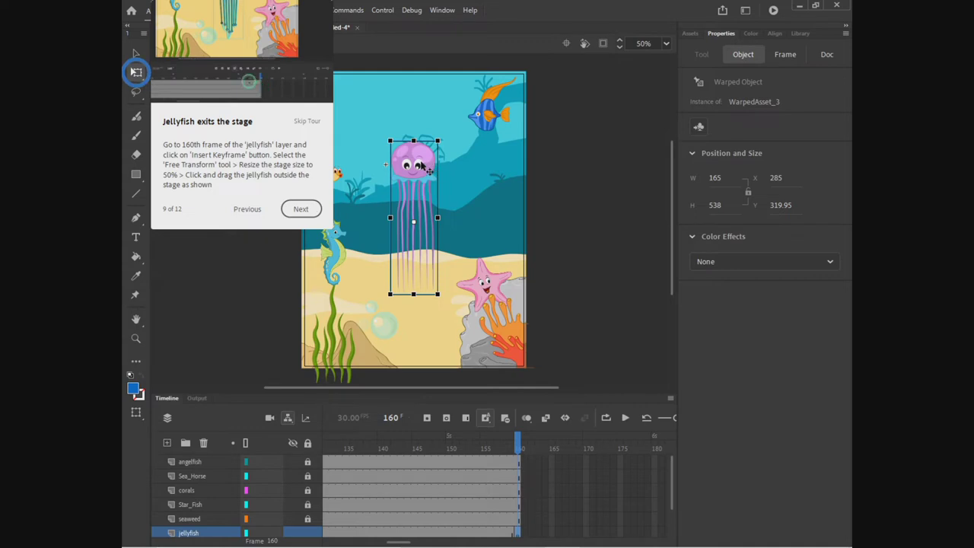
left_click_drag(418, 166, 418, 3)
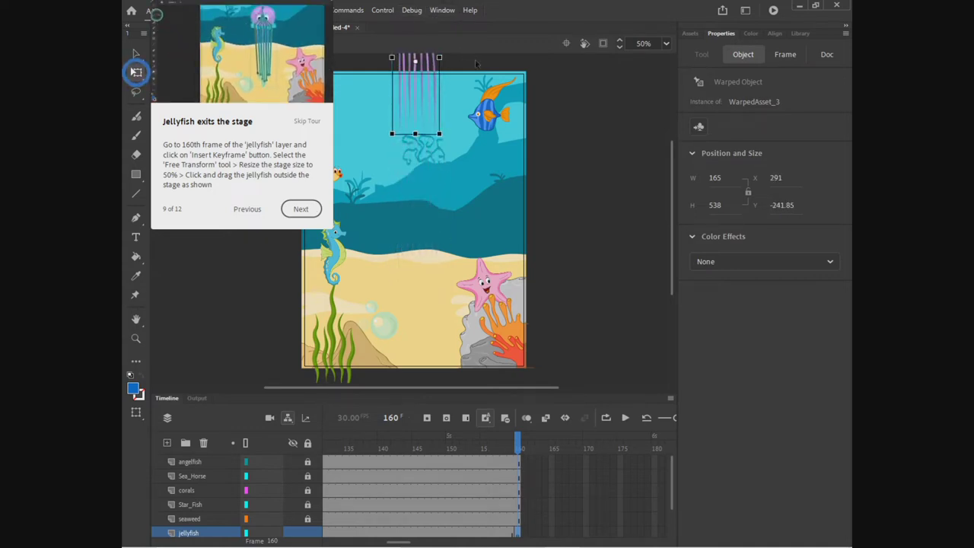
key("shift+Up")
key("shift+Up")
key("shift+Up")
key("shift+Up")
key("shift+Up")
key("shift+Up")
key("shift+Up")
key("shift+Up")
key("shift+Up")
key("shift+Up")
key("shift+Up")
key("shift+Up")
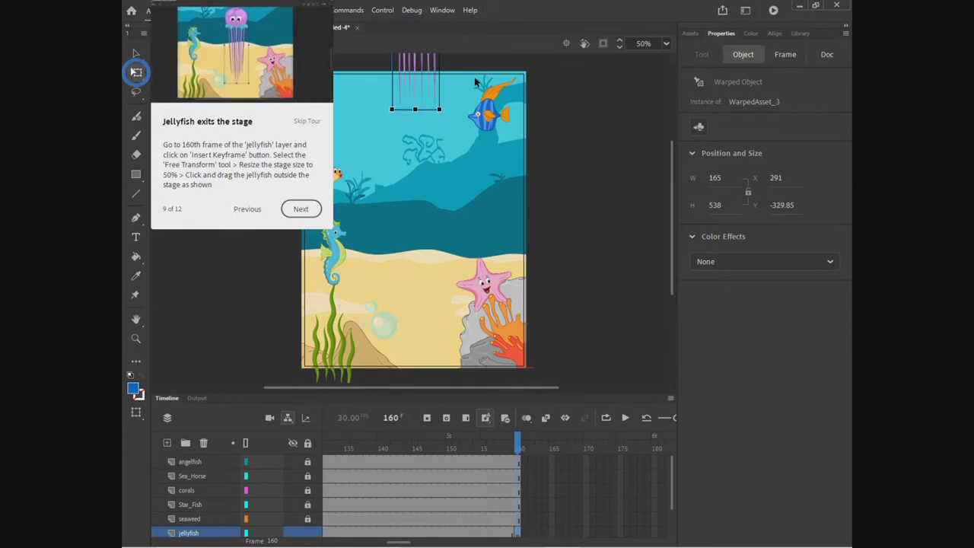
key("shift+Up")
key("shift+Up")
key("shift+Up")
key("shift+Up")
key("shift+Up")
key("shift+Up")
key("shift+Up")
key("shift+Up")
key("shift+Up")
key("shift+Up")
key("shift+Up")
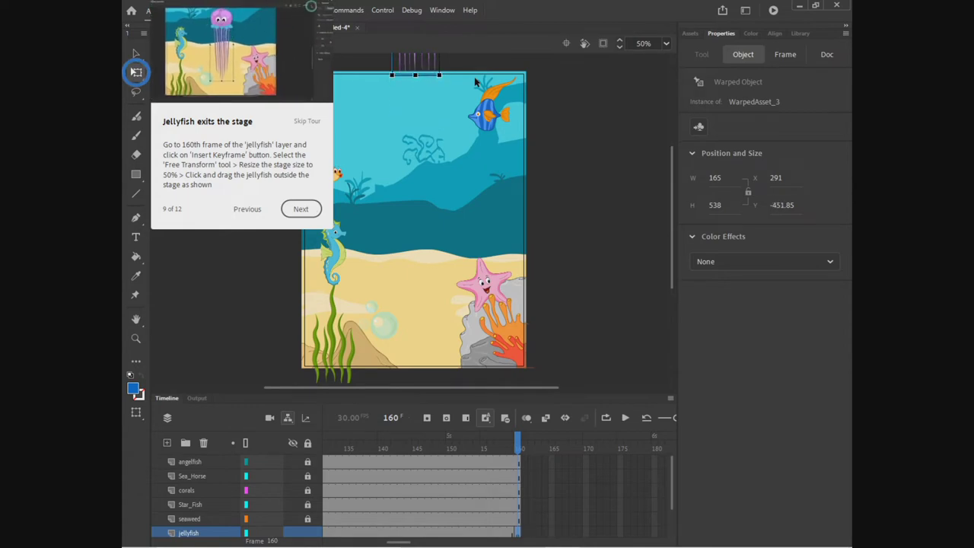
- Advance the tour, select frames 17 to 65 of the jellyfish layer and create classic tweens across the spans
left_click(302, 210)
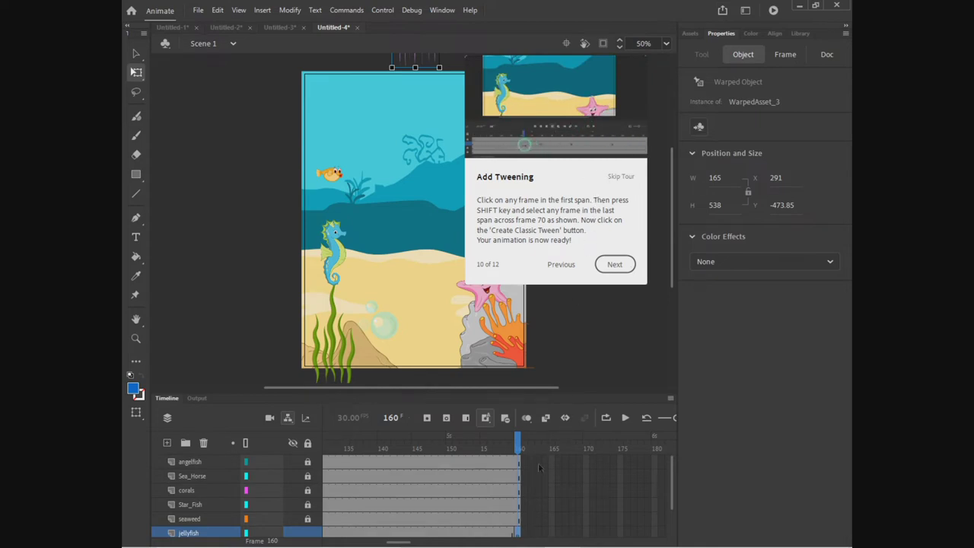
left_click_drag(399, 543, 335, 542)
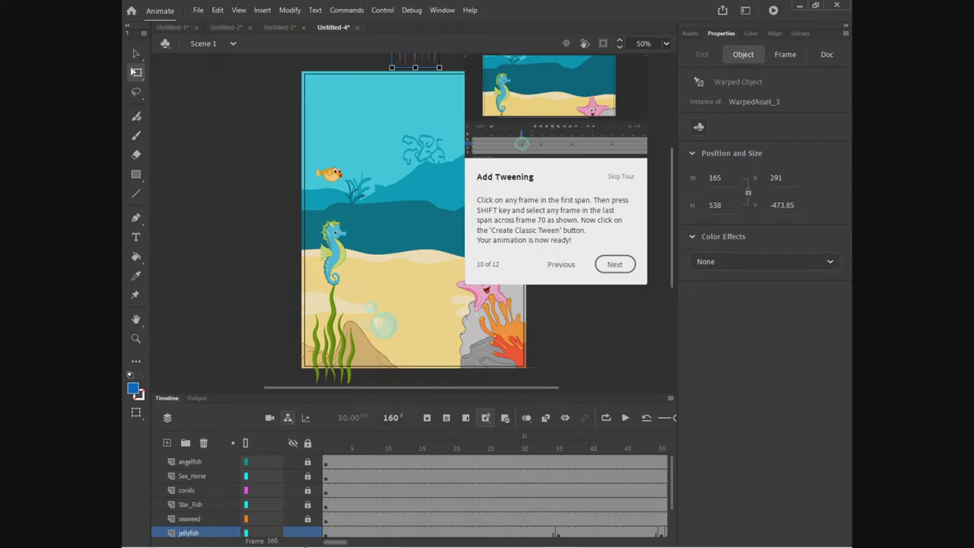
left_click(436, 535)
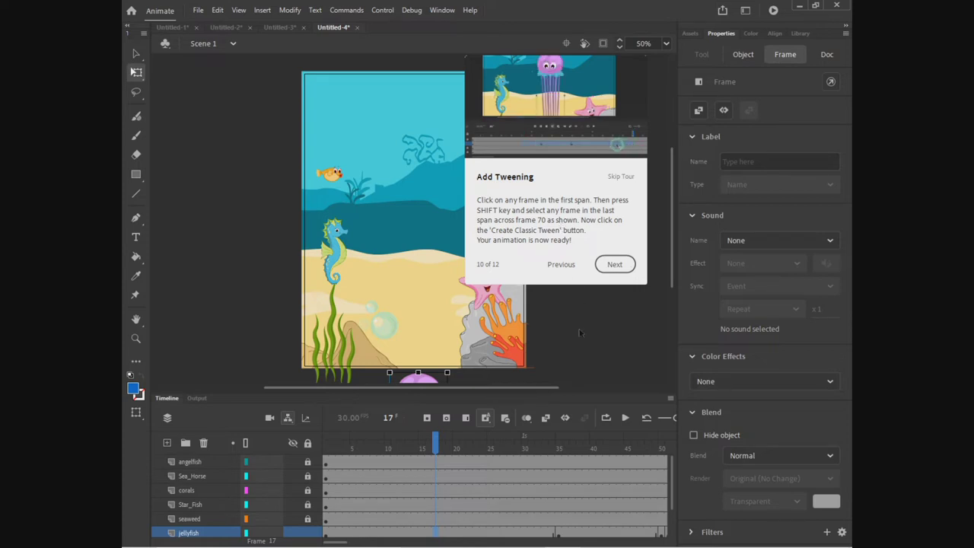
mouse_move(345, 533)
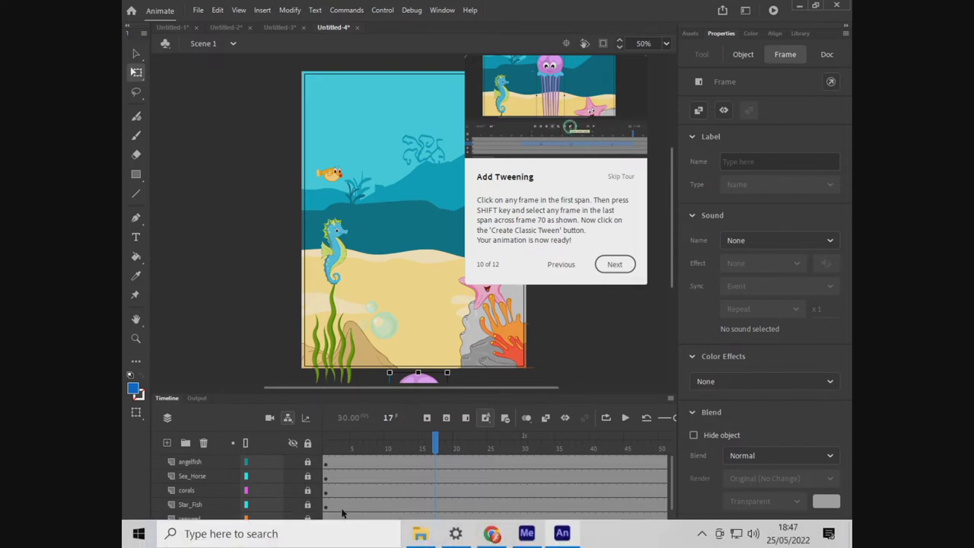
left_click_drag(340, 543, 349, 543)
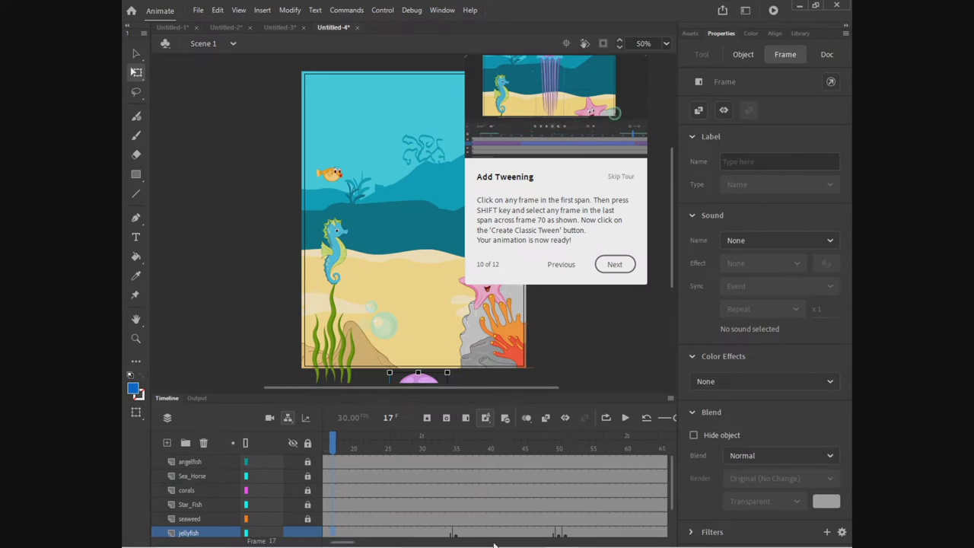
left_click(661, 533, "shift")
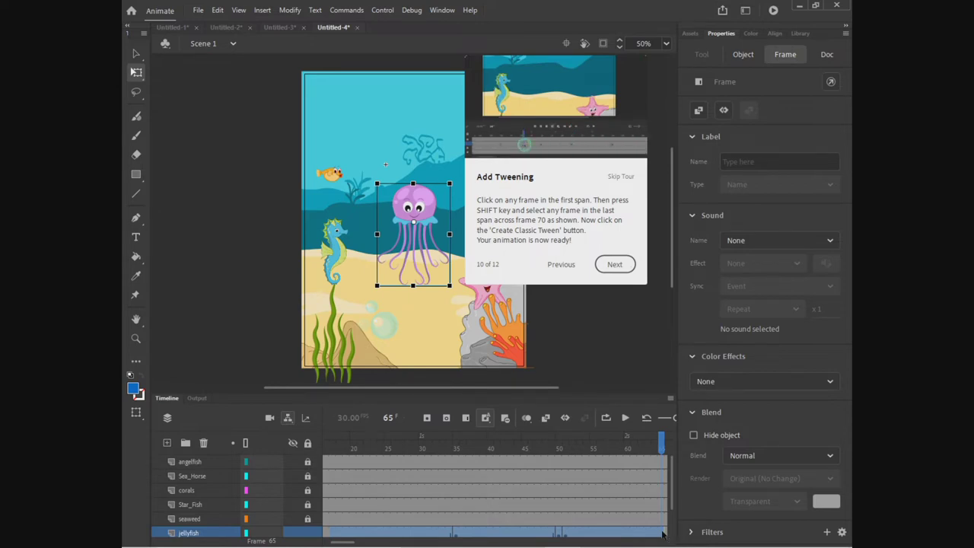
left_click(545, 419)
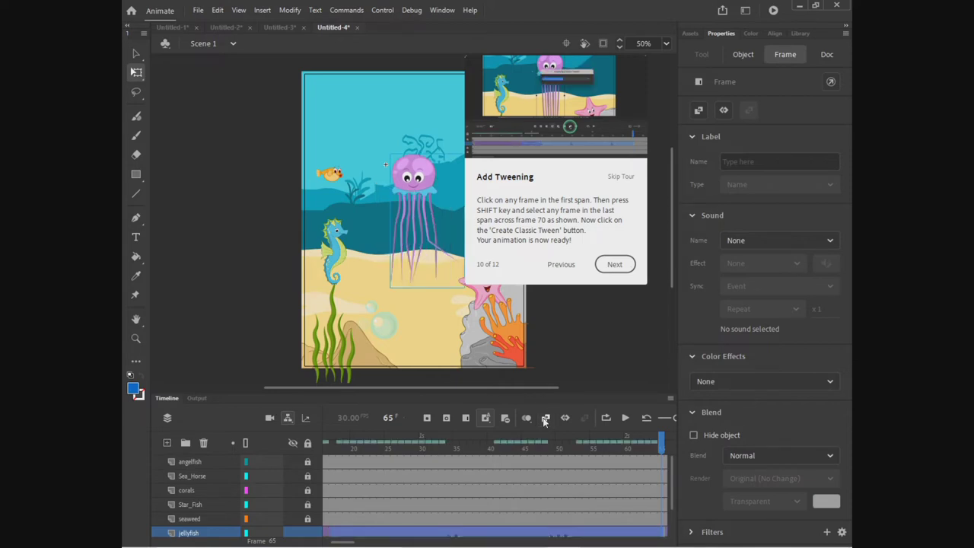
- Advance the tour, preview the jellyfish animation with Test Movie and close the preview window
left_click(615, 265)
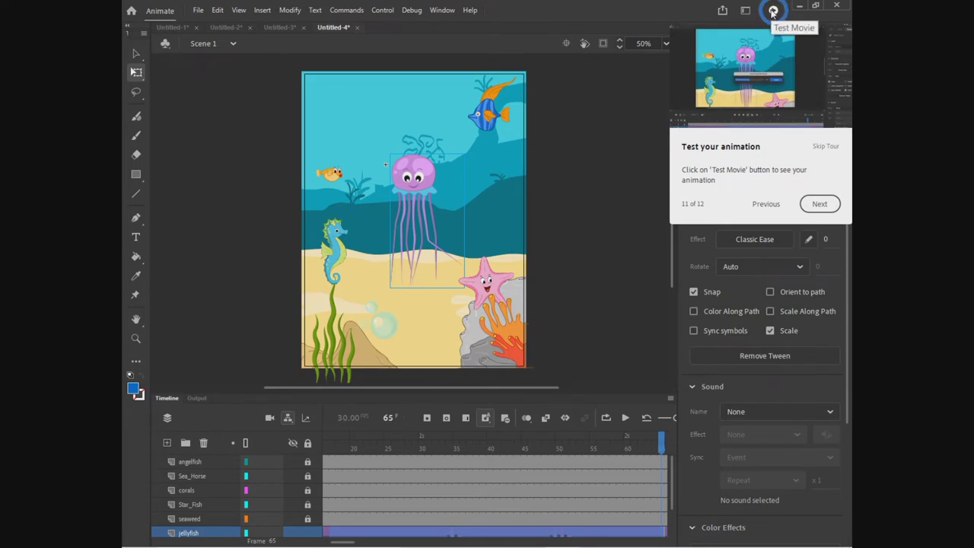
left_click(772, 11)
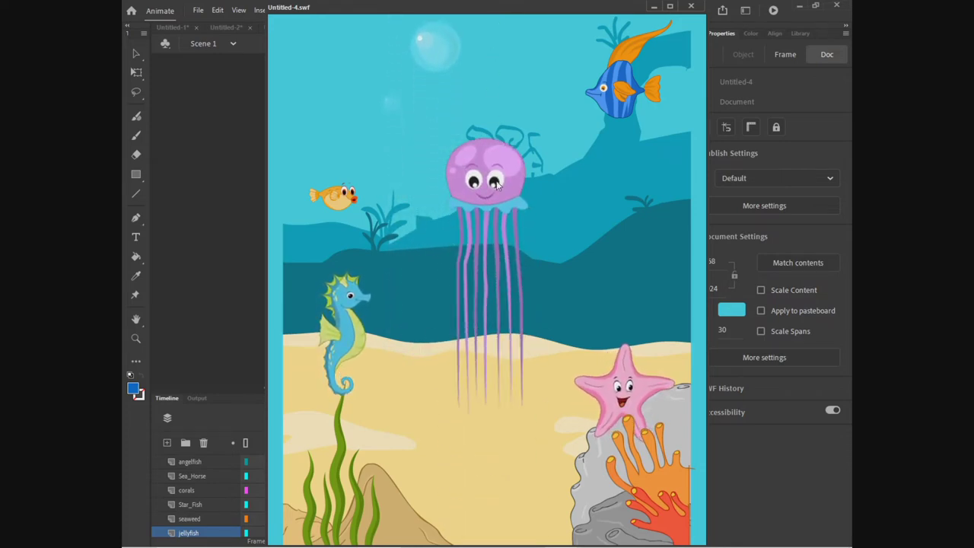
left_click(496, 181)
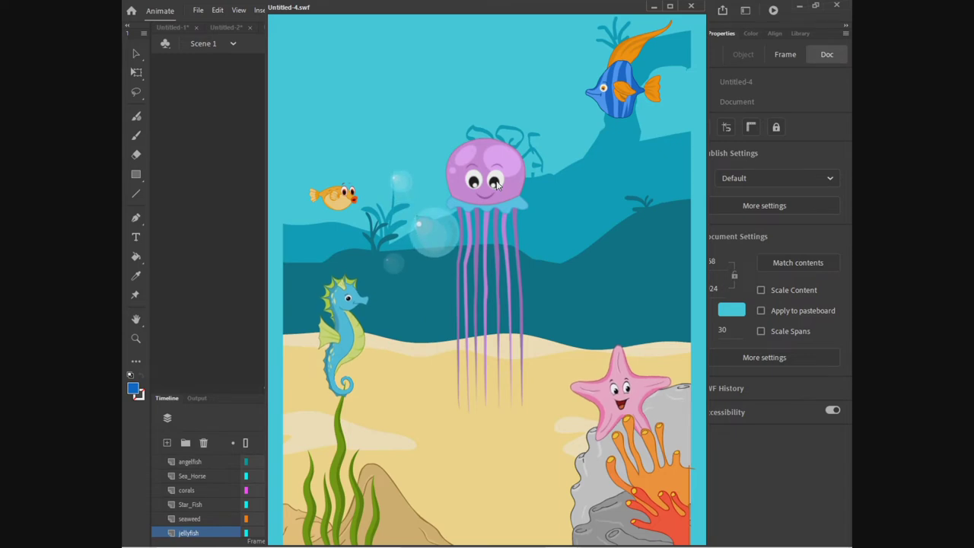
left_click(496, 181)
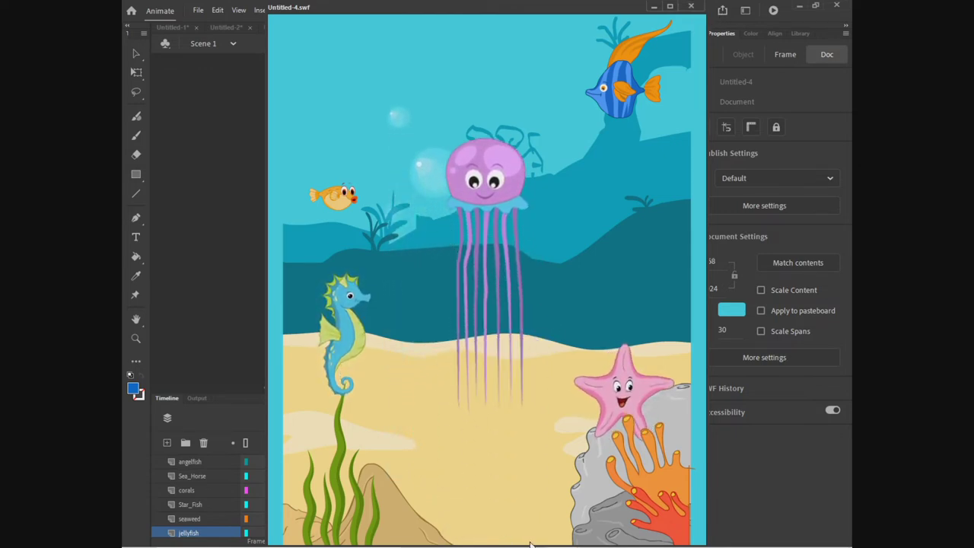
mouse_move(542, 539)
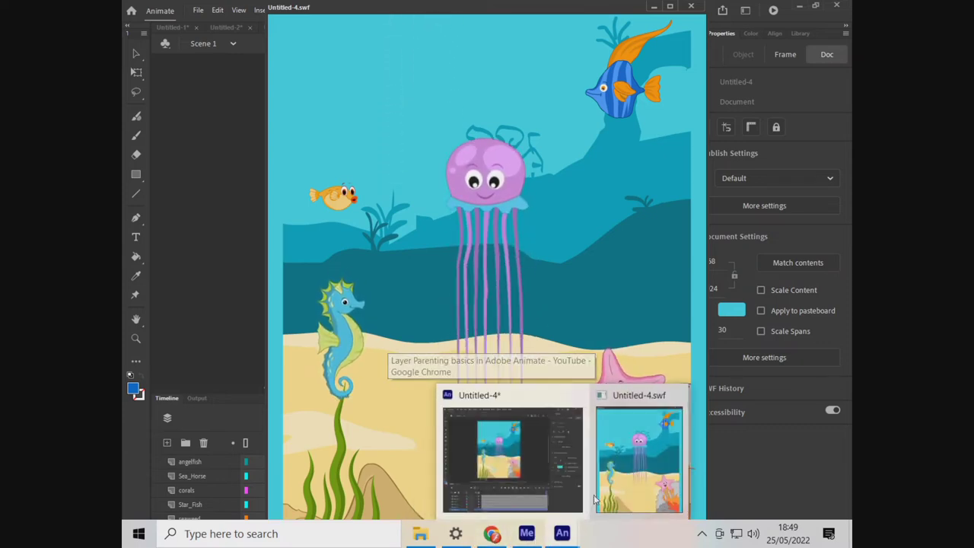
left_click(693, 7)
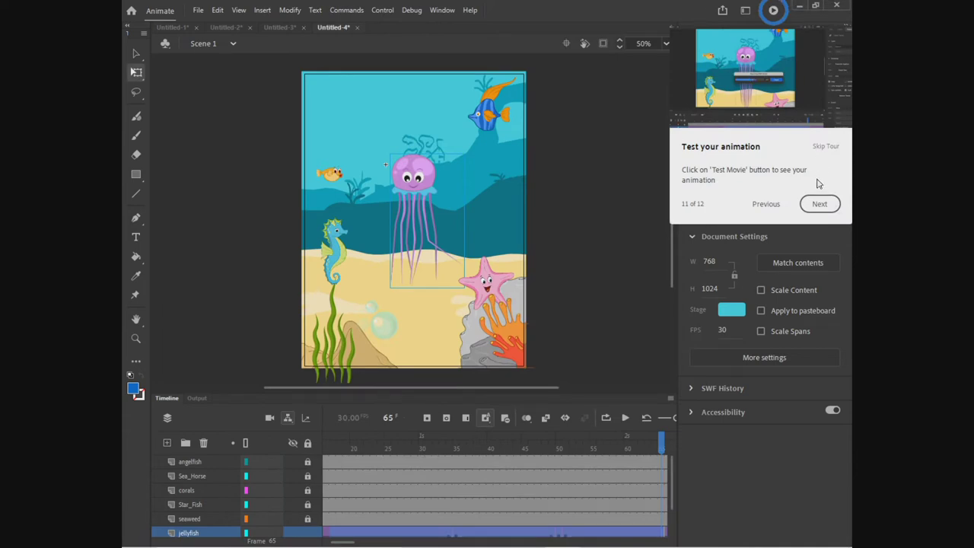
- Finish the jellyfish tour from its Twitter sharing page and switch to the layer parenting video in Chrome
left_click(820, 204)
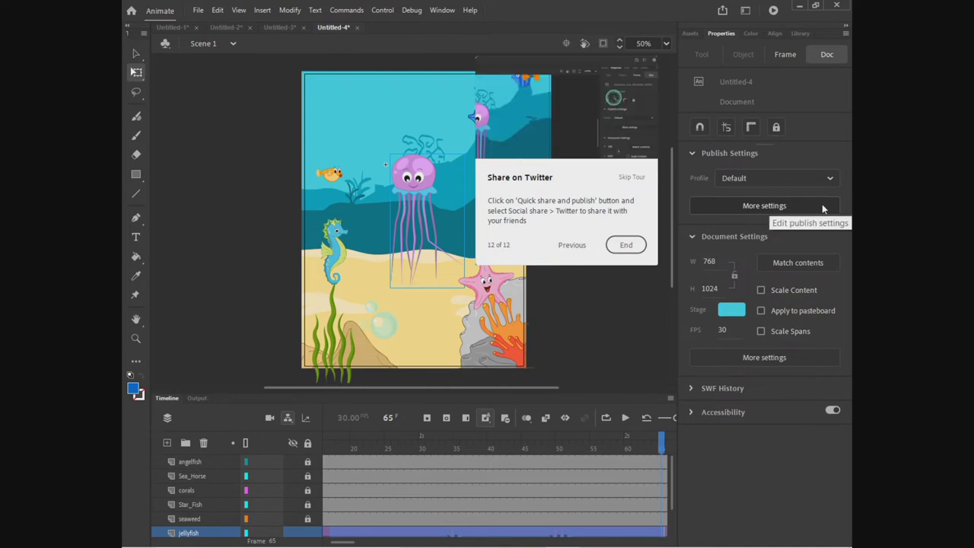
left_click(625, 245)
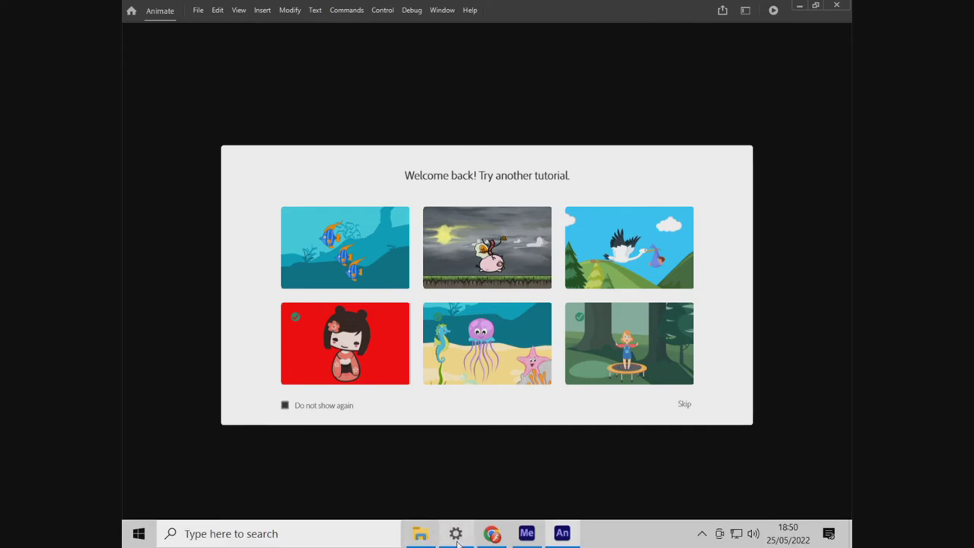
left_click(491, 534)
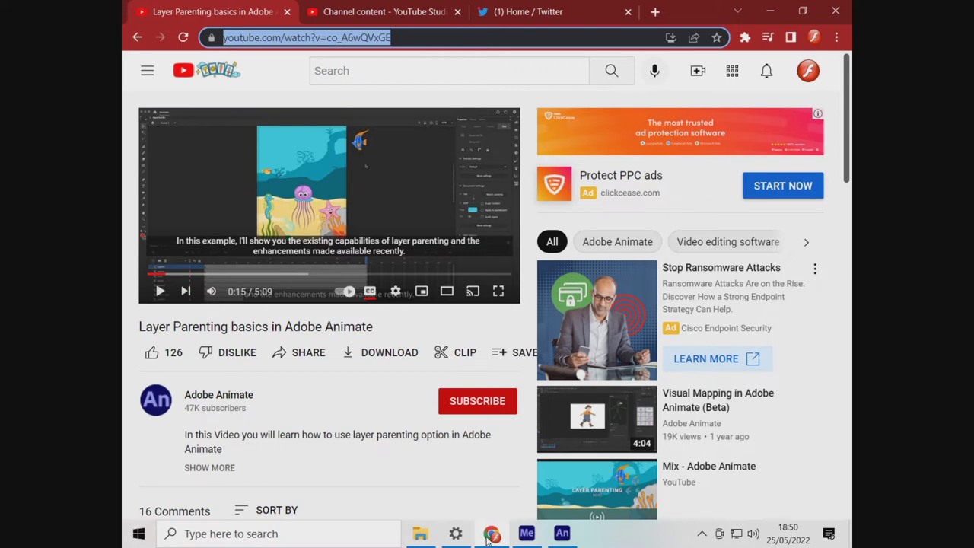
- Switch to Animate, start the layer parenting tutorial with the three angelfish and advance past its welcome page
left_click(562, 533)
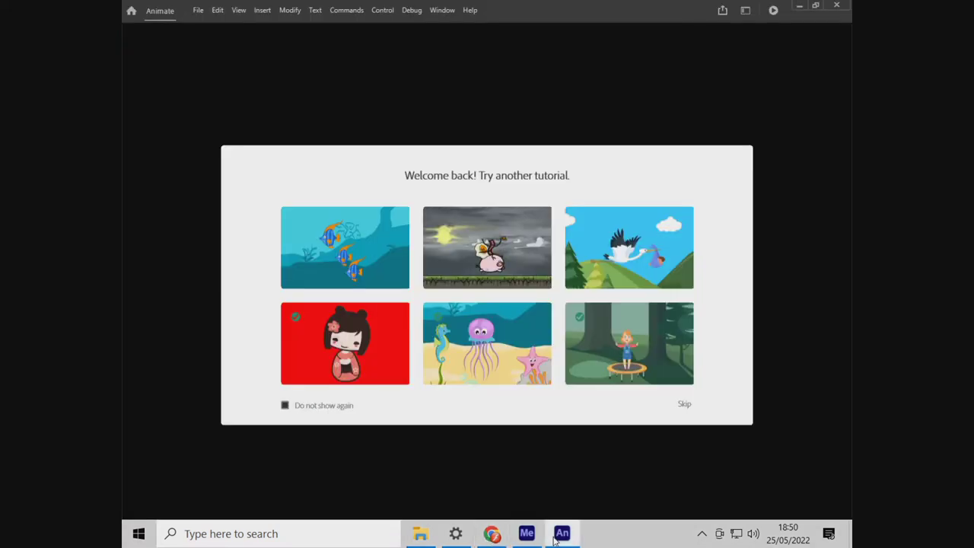
left_click(335, 260)
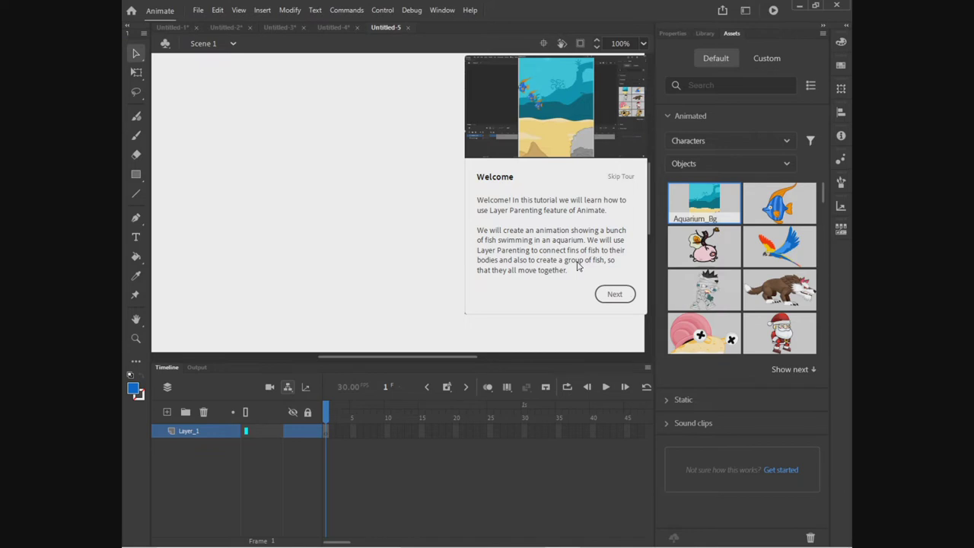
left_click(613, 295)
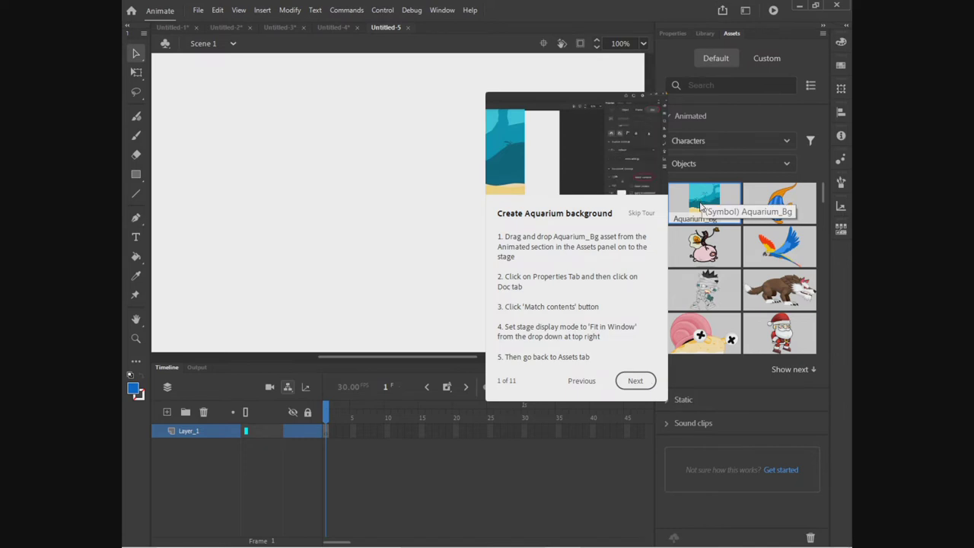
- Place the Aquarium_Bg asset on the stage and match the document size to its contents
left_click_drag(701, 206, 430, 236)
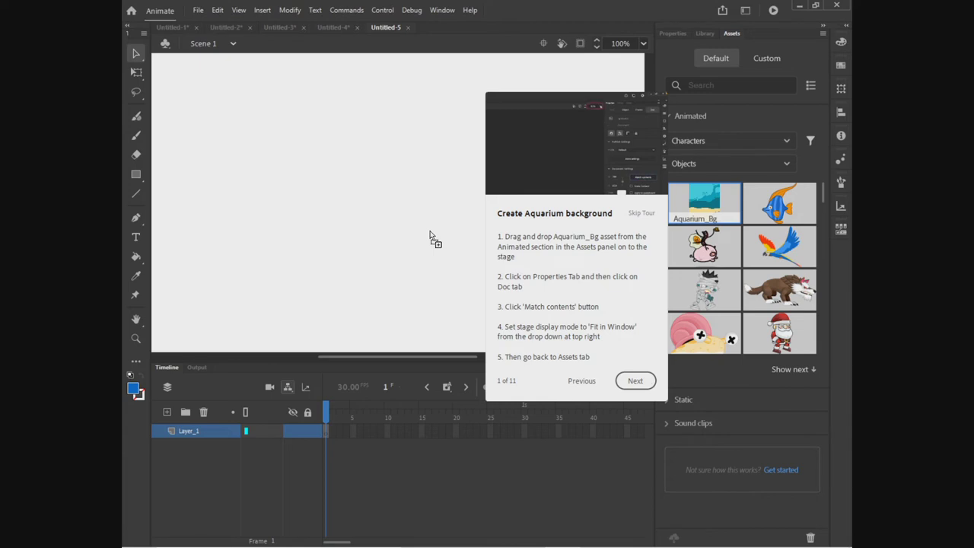
left_click_drag(430, 236, 430, 236)
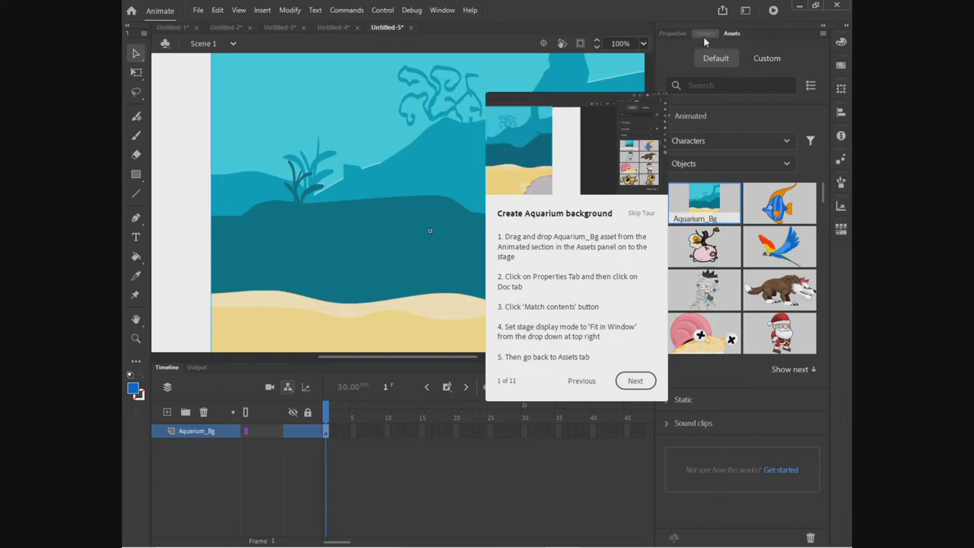
left_click(676, 32)
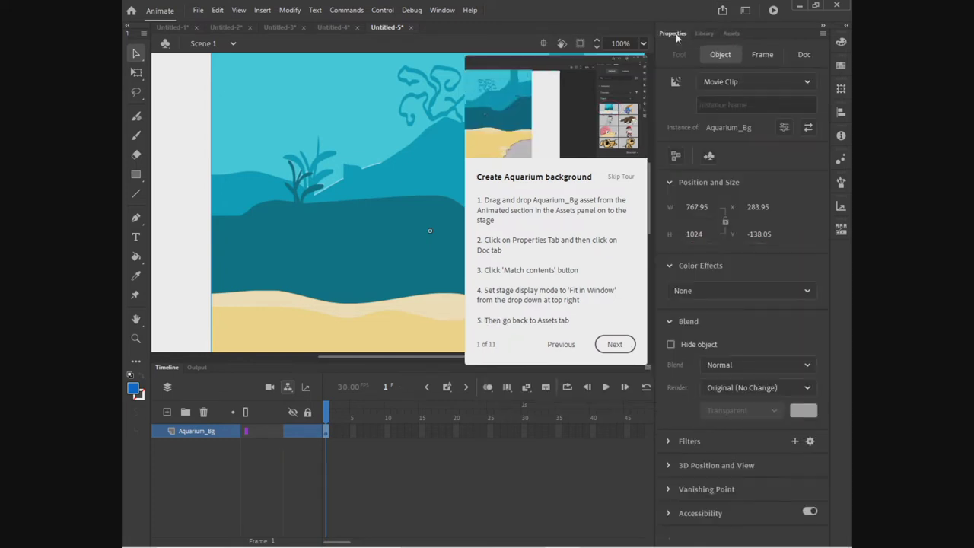
left_click(803, 55)
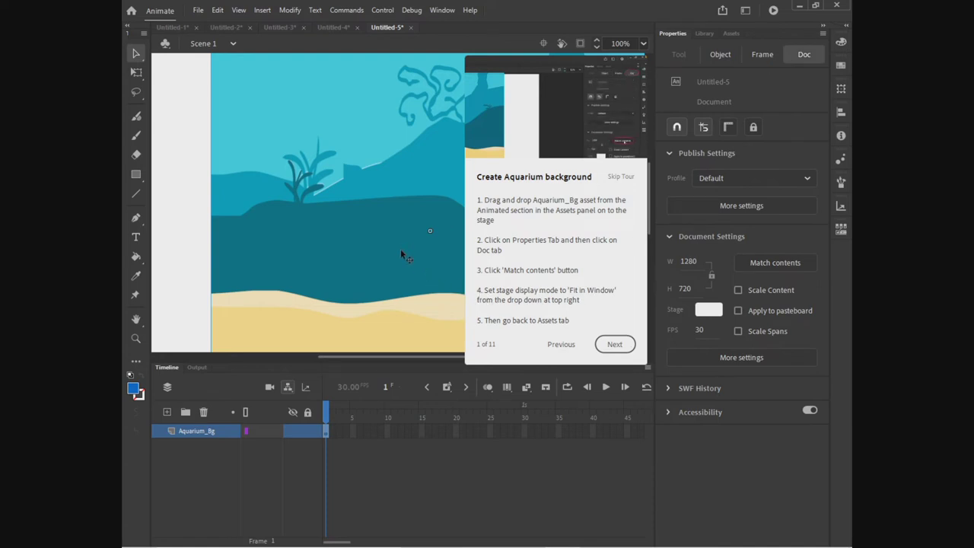
left_click(786, 265)
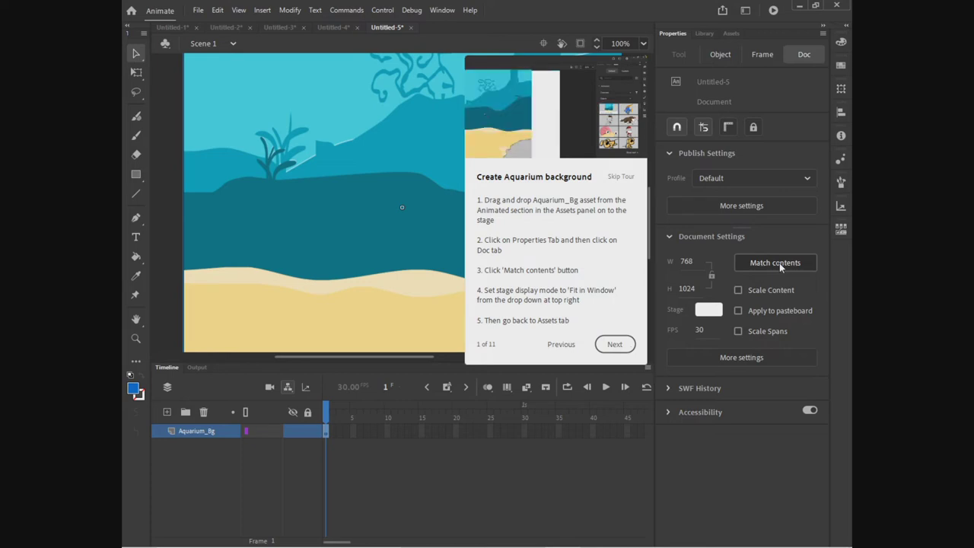
left_click(780, 263)
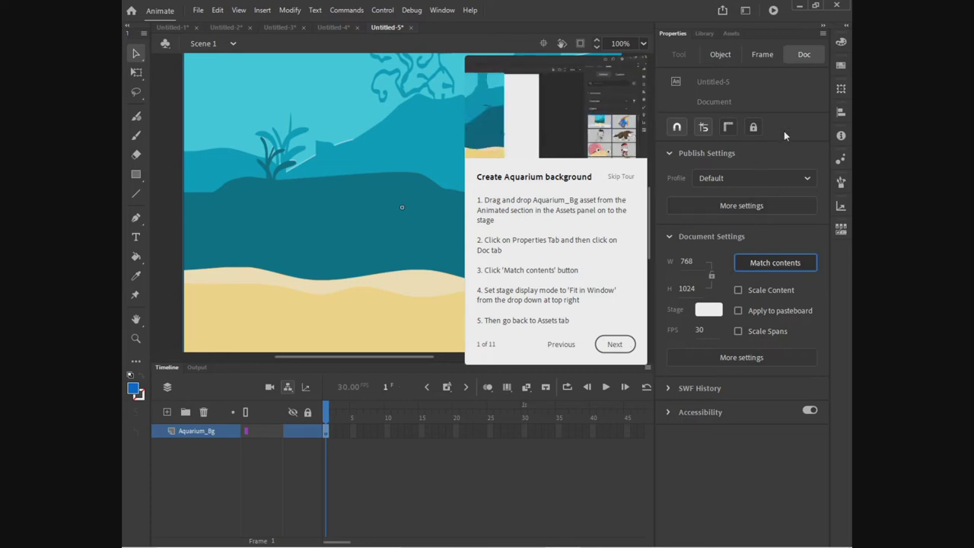
left_click(770, 266)
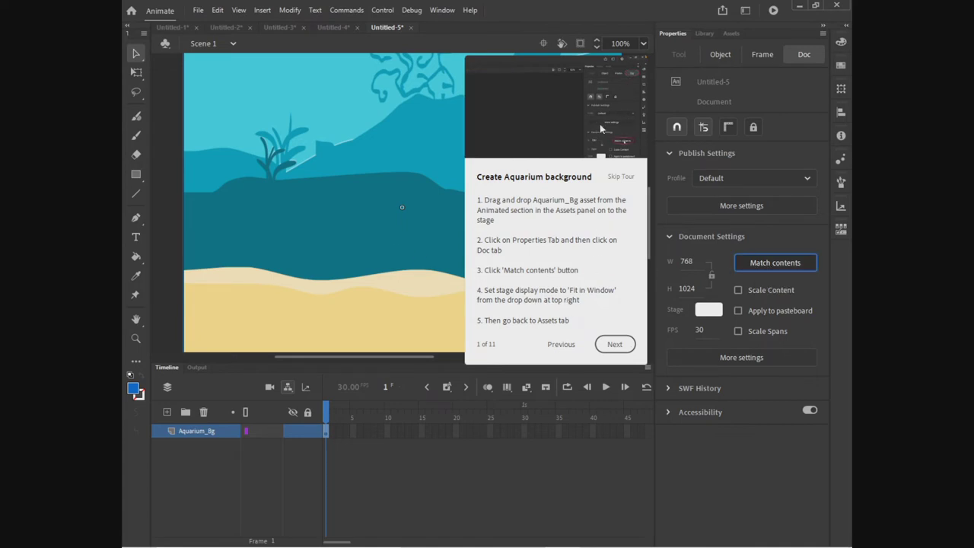
- Set the stage display to Fit in Window and return to the animated assets
left_click(644, 42)
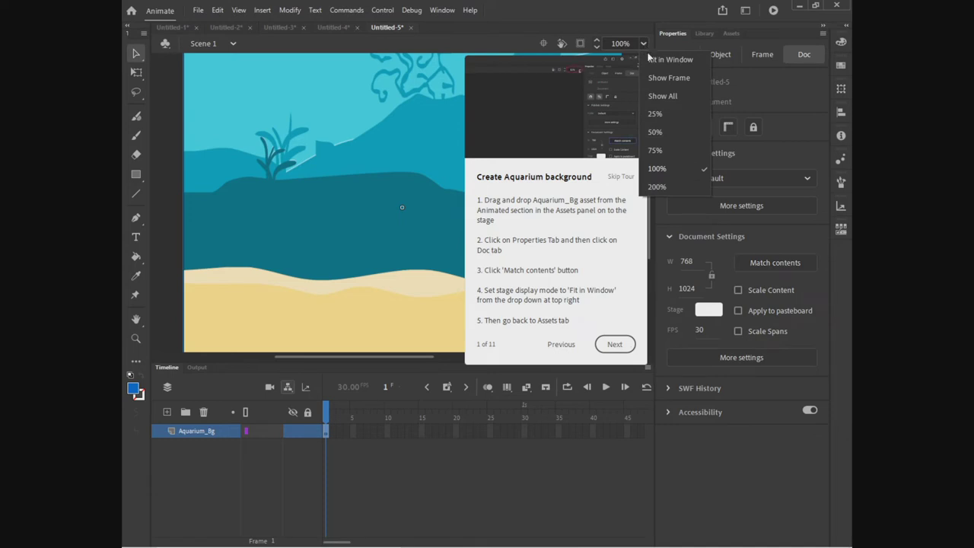
left_click(652, 60)
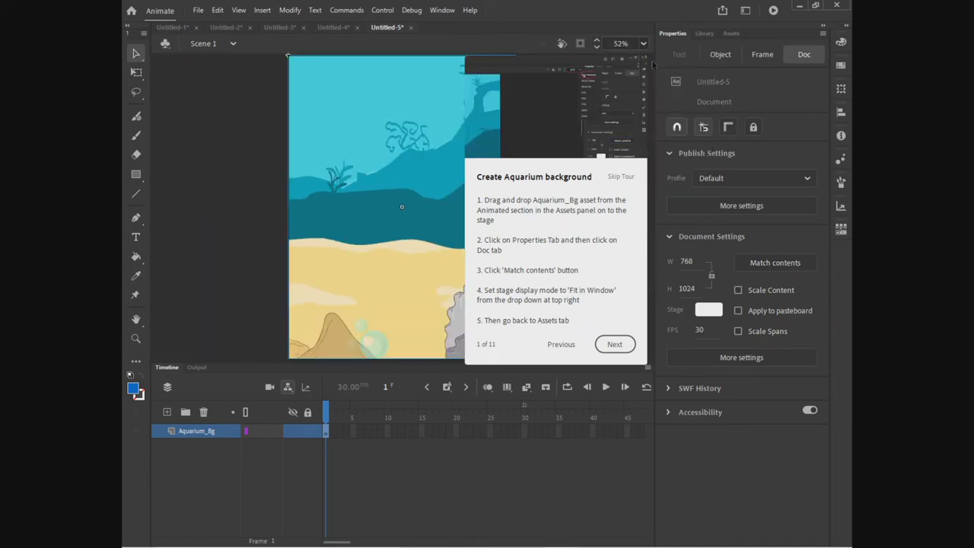
left_click(470, 122)
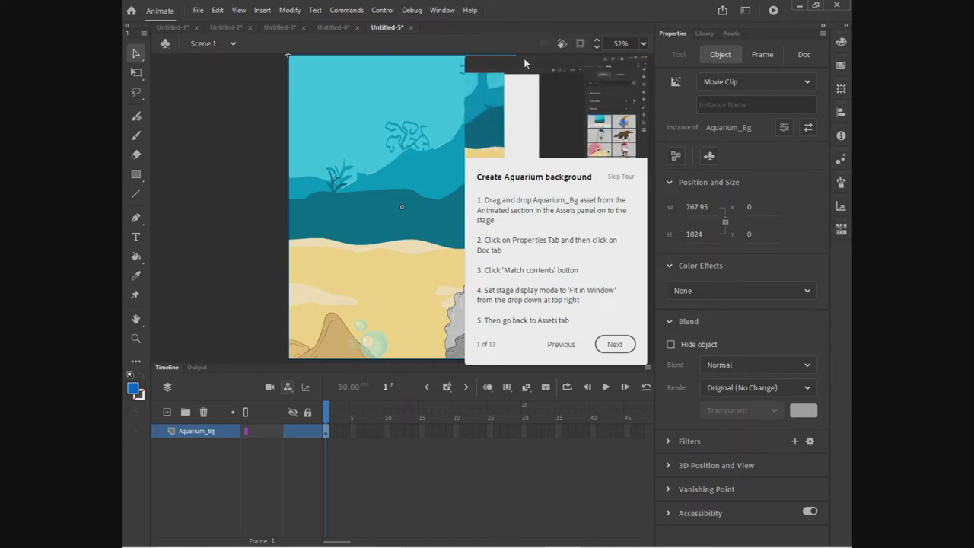
left_click(730, 33)
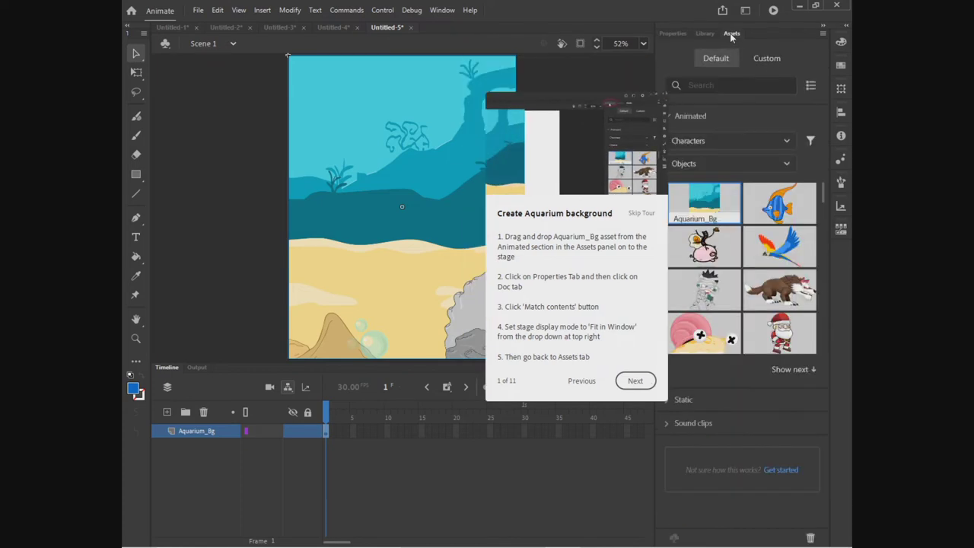
- Advance the tour, place the Angelfish_main asset over the upper part of the aquarium and enter its symbol
left_click(646, 385)
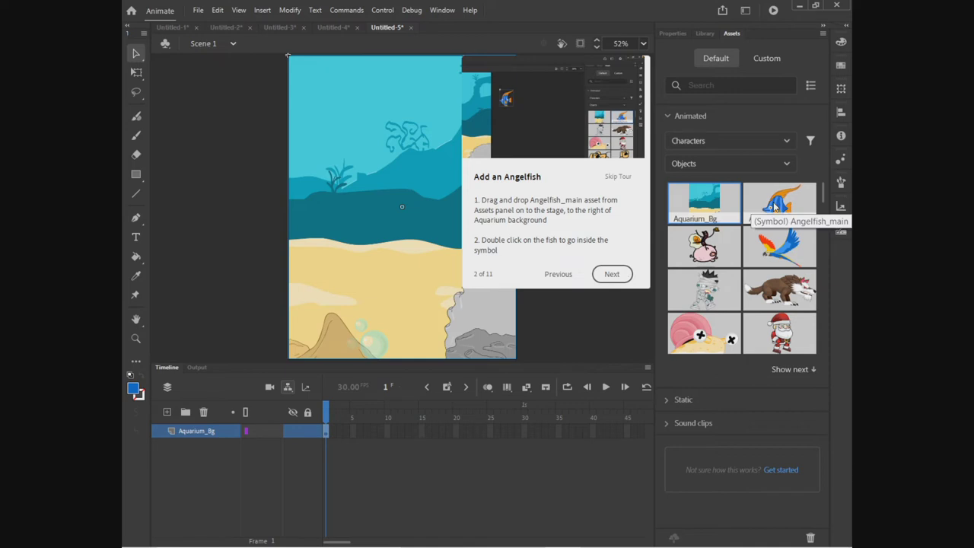
left_click_drag(775, 205, 460, 126)
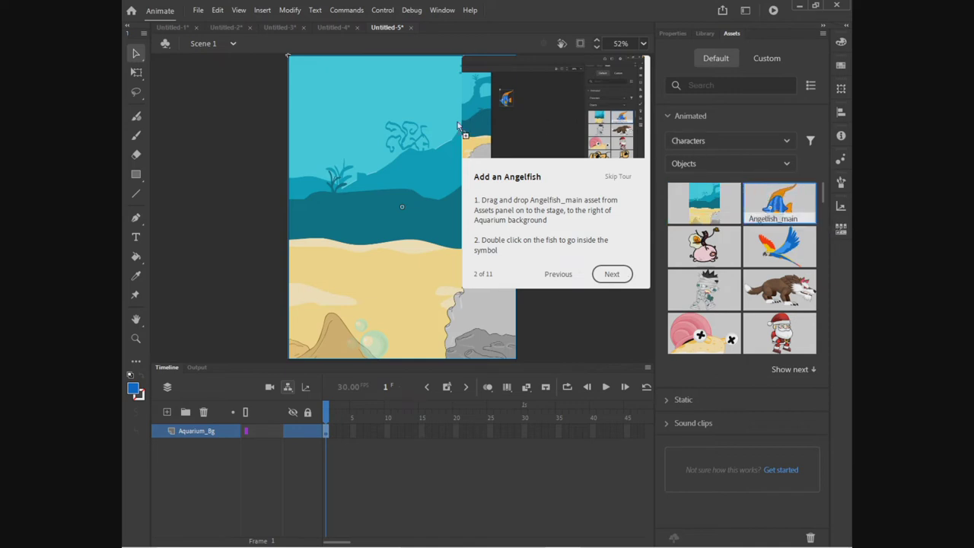
left_click_drag(437, 124, 437, 126)
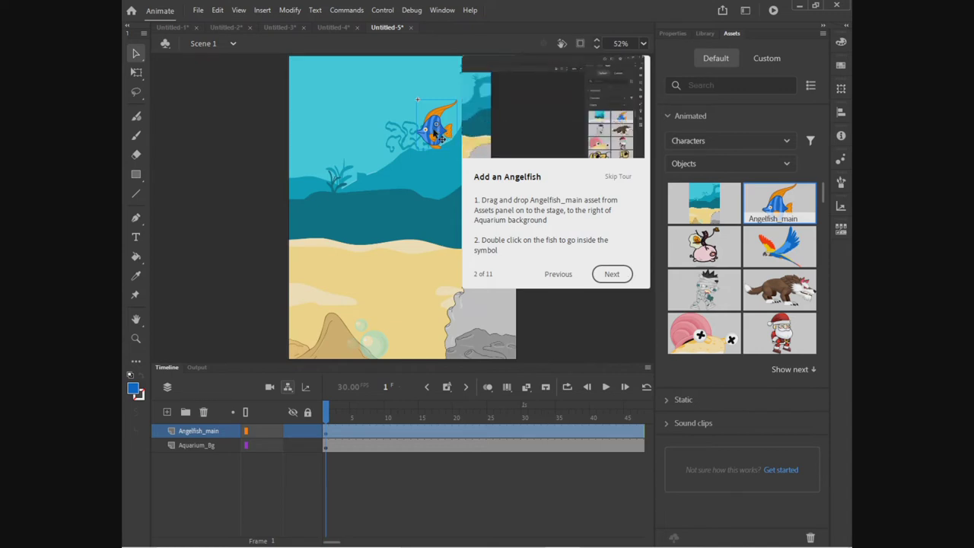
double_click(435, 133)
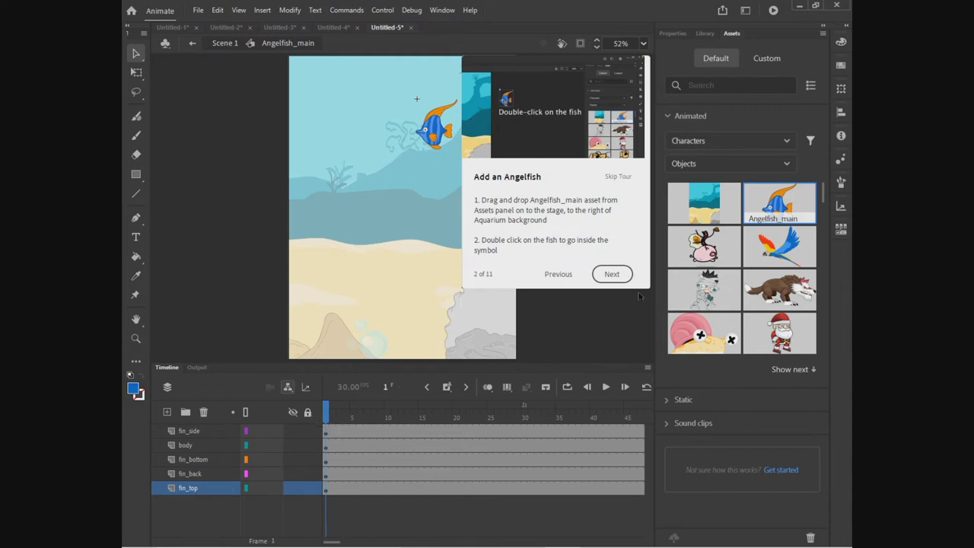
- Advance the tour to arranging the leader fish layers and add two layer folders above fin_top
left_click(617, 275)
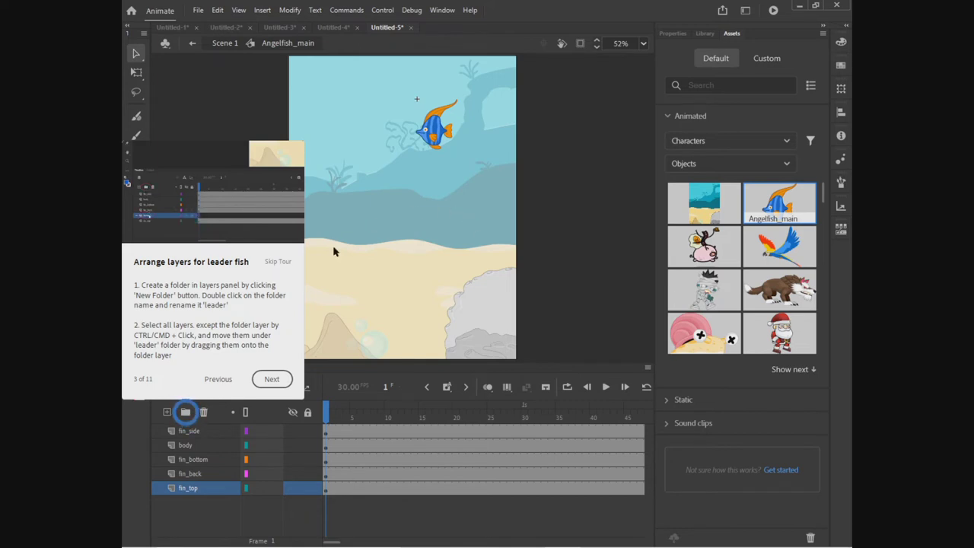
double_click(185, 414)
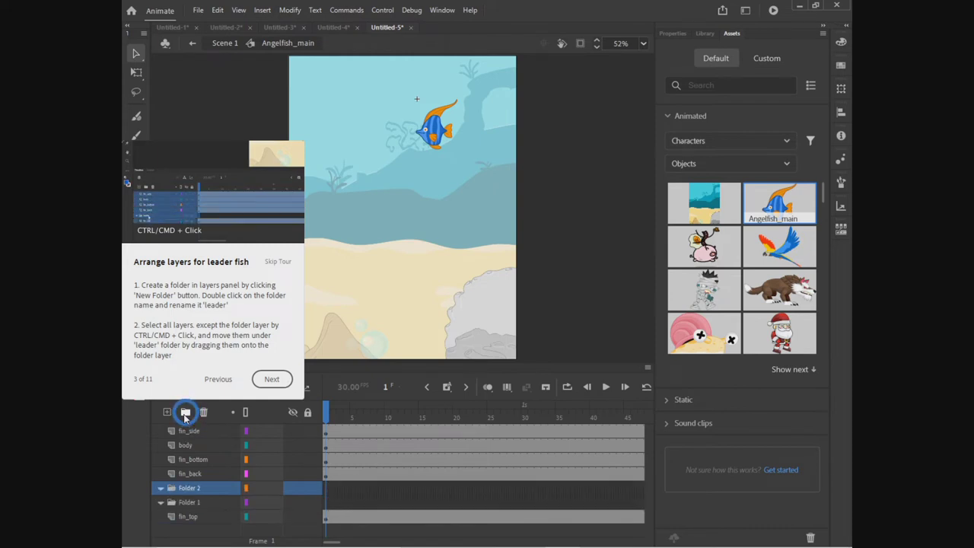
right_click(188, 491)
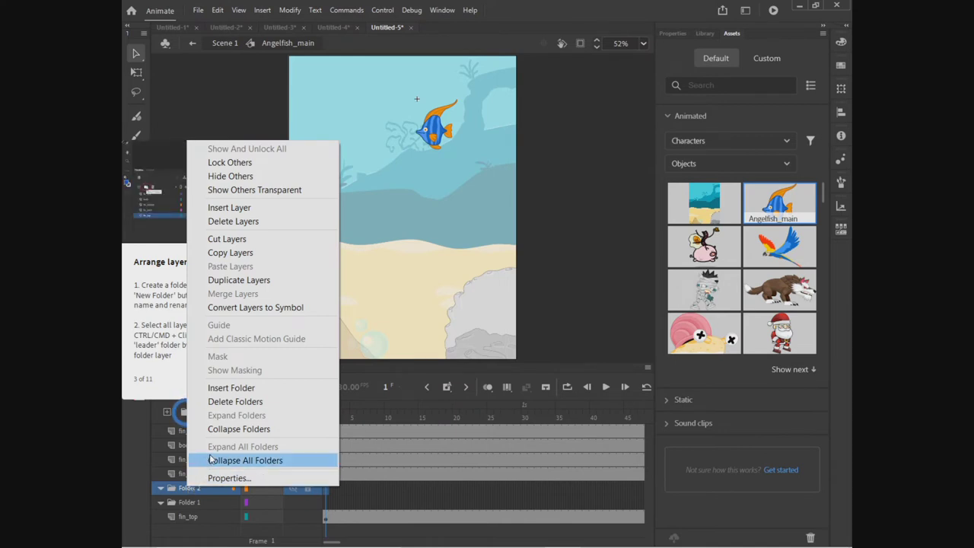
left_click(182, 494)
double_click(187, 489)
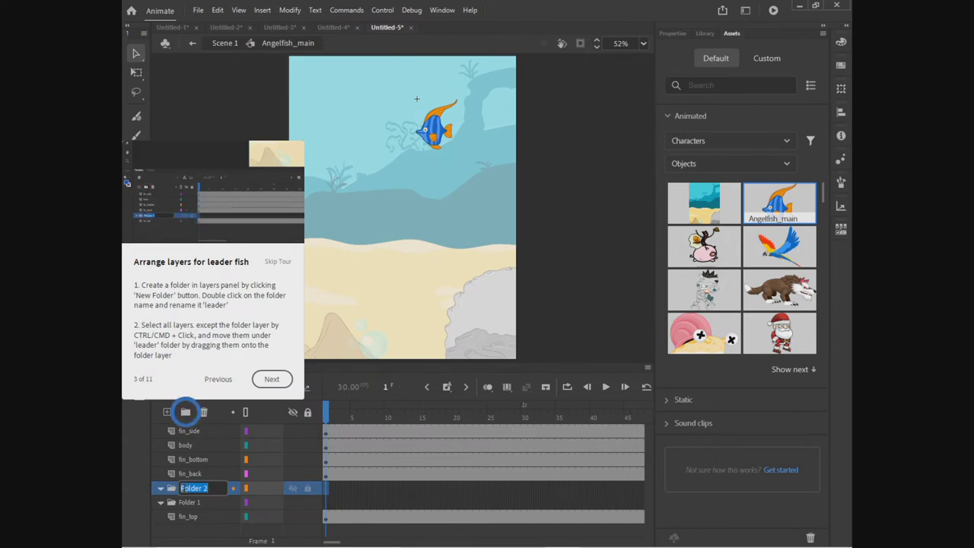
left_click(136, 432)
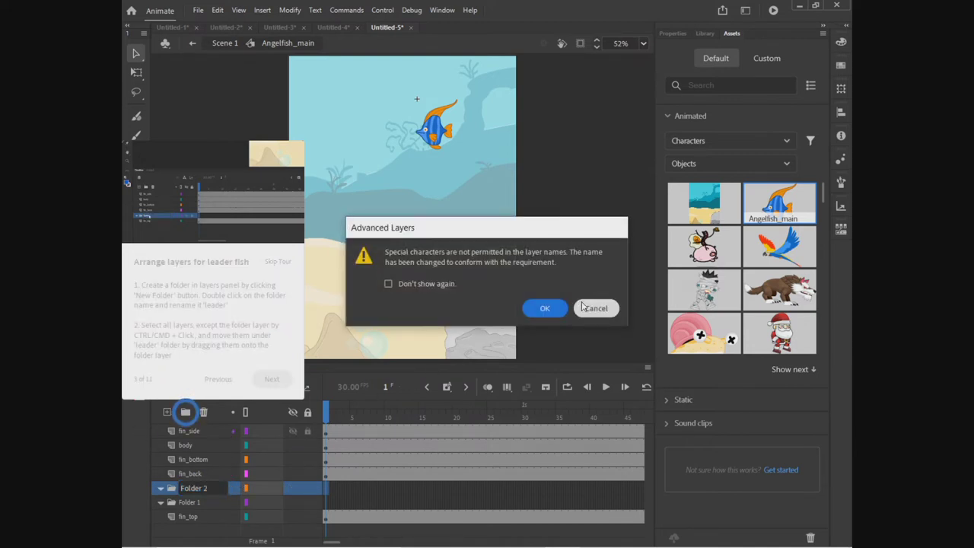
left_click(595, 308)
- Rename the layer folder Folder 2 as Leader
double_click(190, 489)
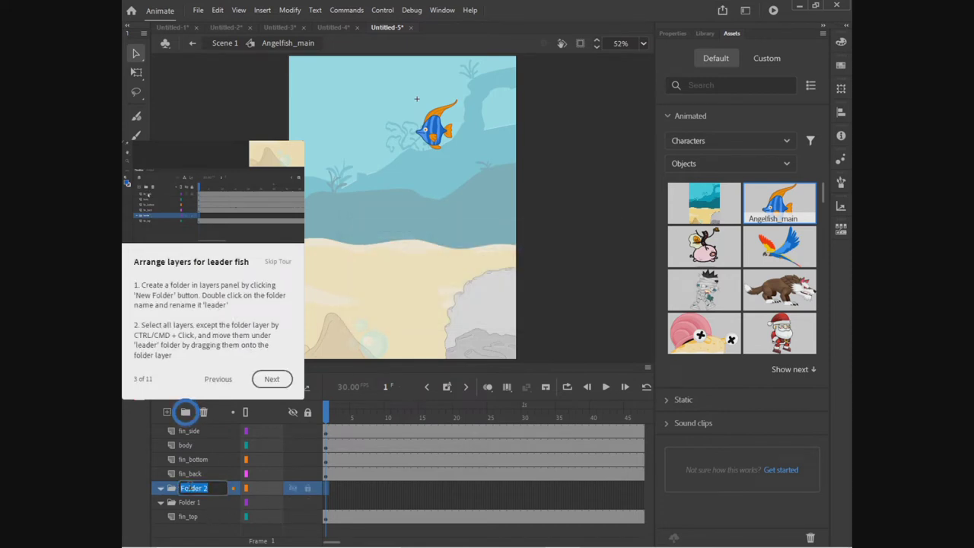
type("Leader")
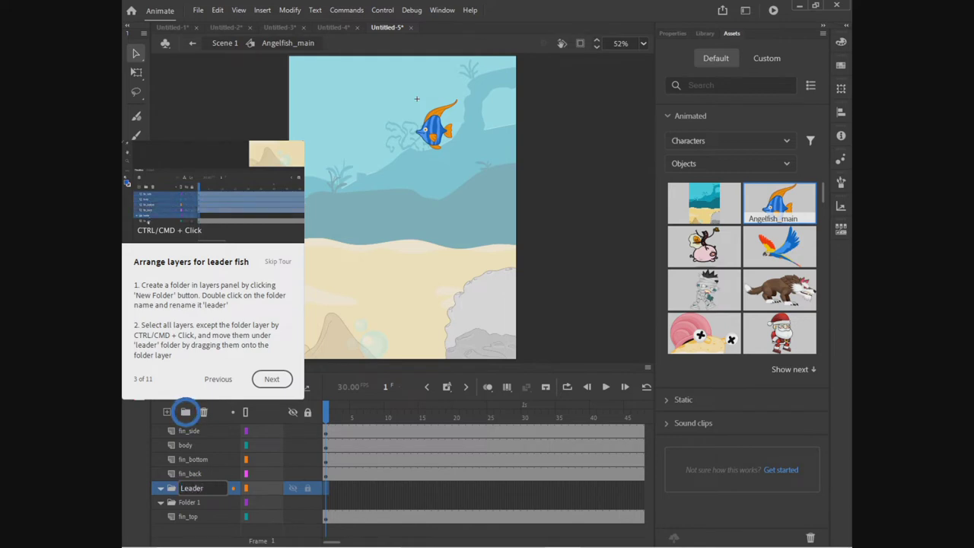
key("Return")
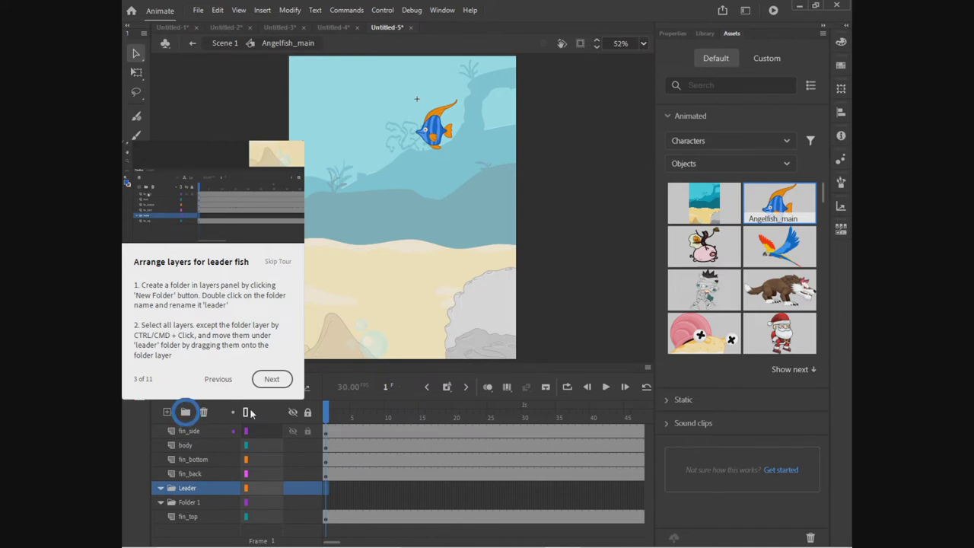
- Select the fin_side, body, fin_bottom, fin_back and fin_top layers and try to move them into the Leader folder
left_click(193, 475, "ctrl")
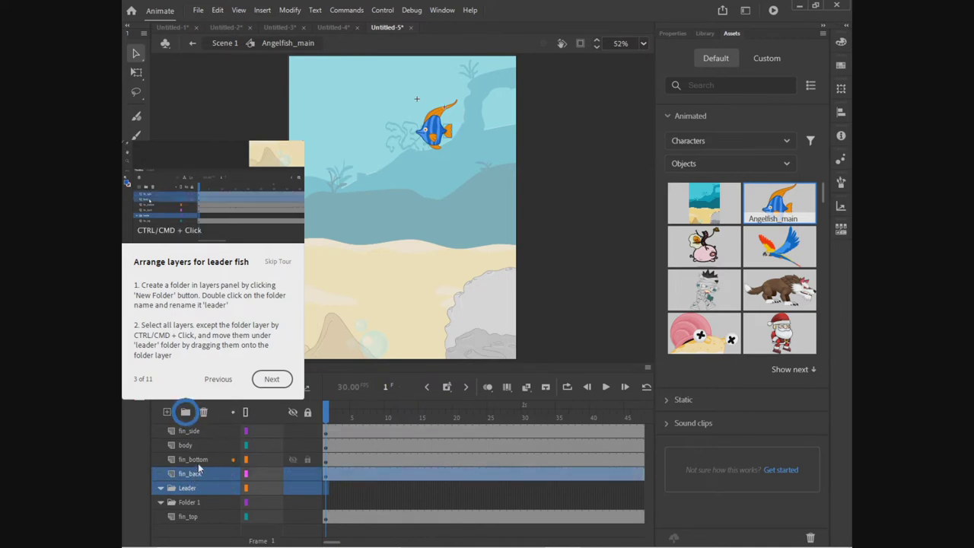
left_click(200, 460, "ctrl")
left_click(203, 448, "ctrl")
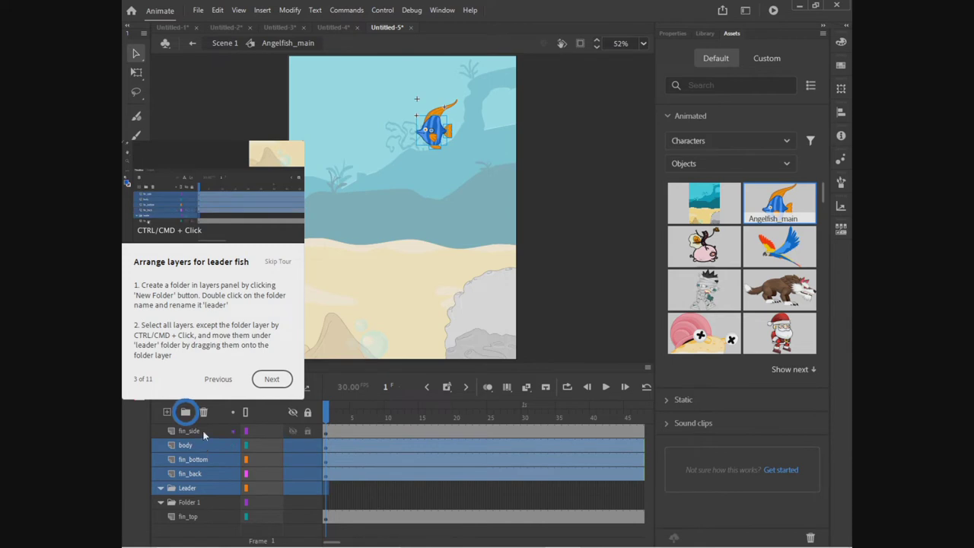
left_click(204, 432, "ctrl")
left_click(204, 489, "ctrl")
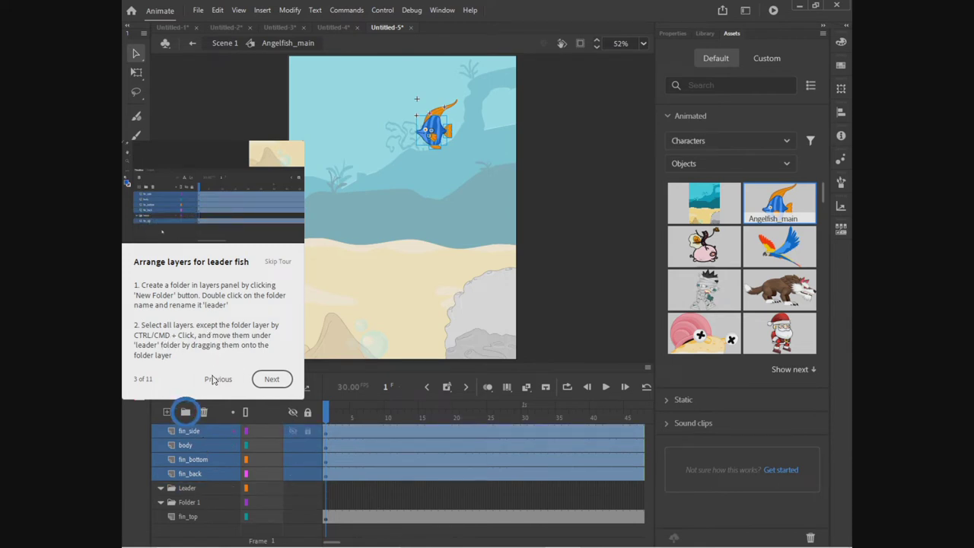
left_click(197, 517, "ctrl")
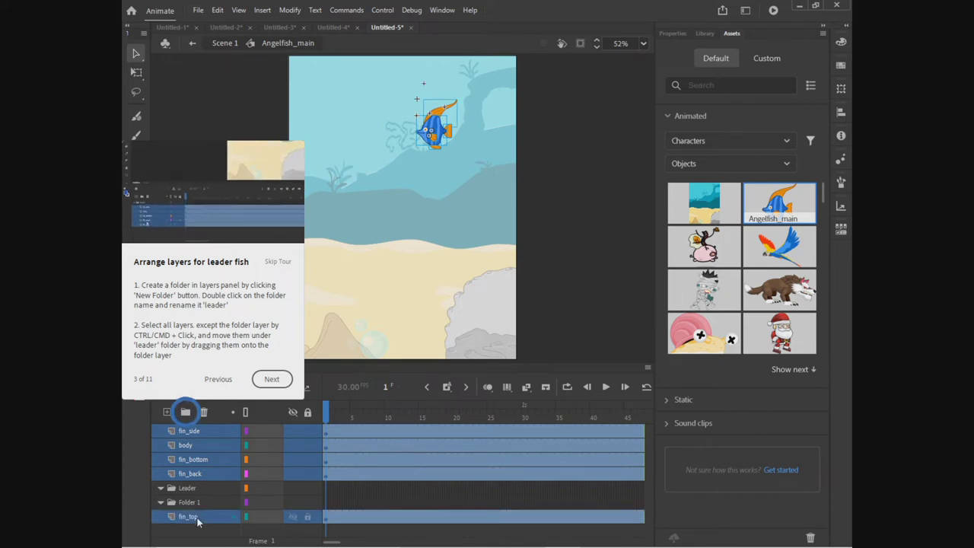
mouse_move(197, 518)
left_mouse_down()
mouse_move(205, 491)
mouse_move(190, 519)
left_mouse_up()
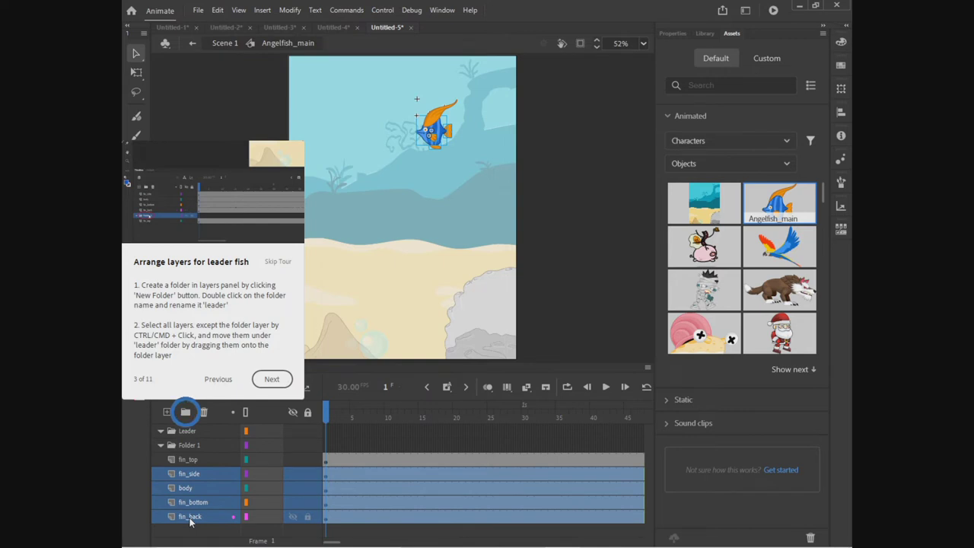
- Adjust the layer selection and move fin_top, fin_side, body and fin_bottom into the Leader folder
left_click(194, 461, "ctrl")
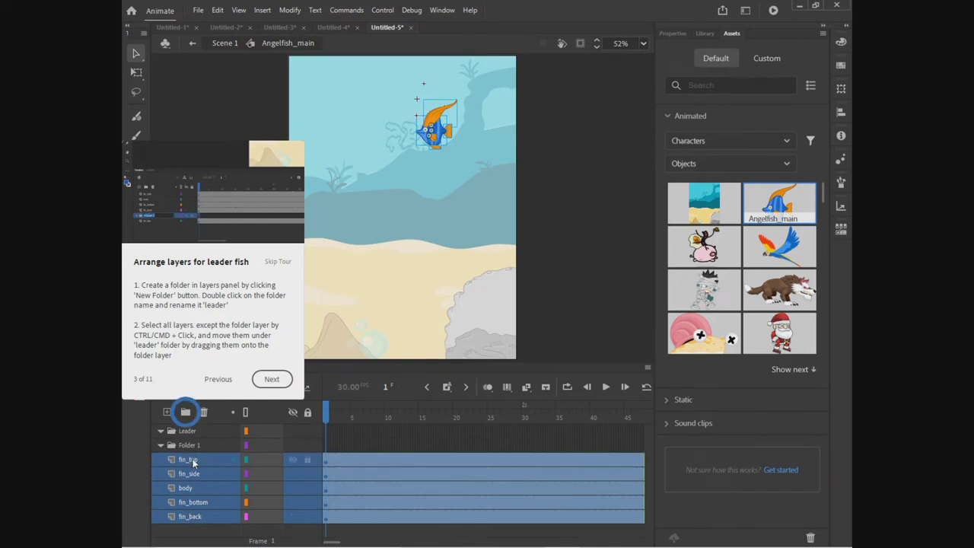
left_click(193, 466, "ctrl")
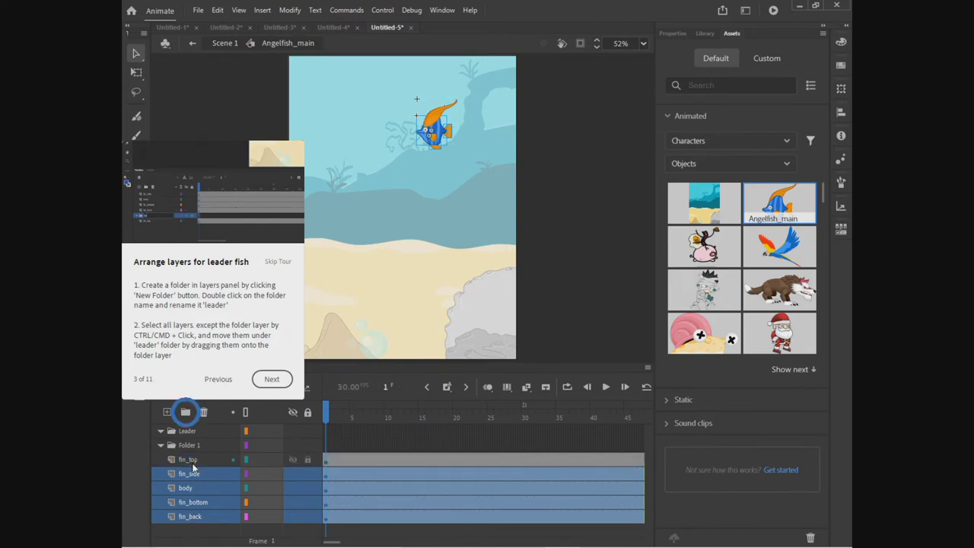
left_click(194, 466, "ctrl")
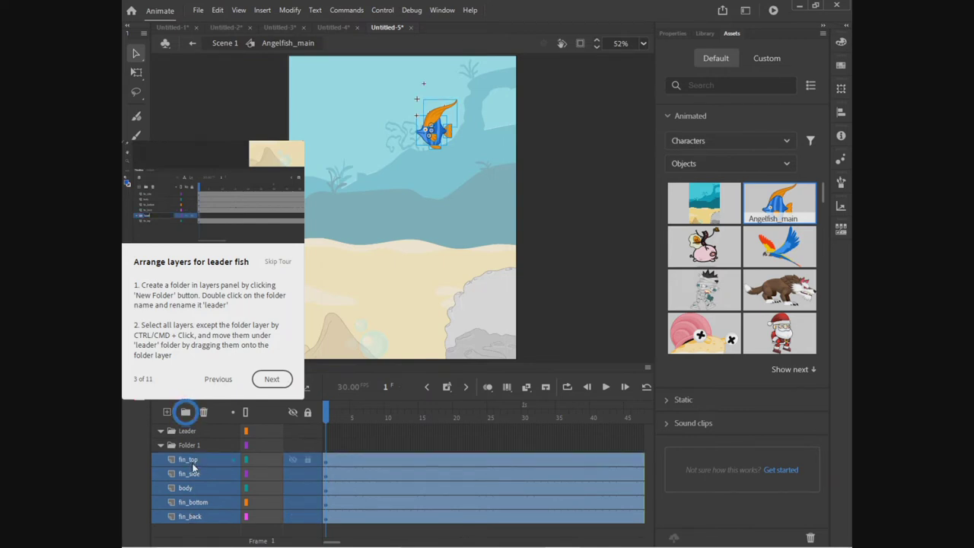
left_click(191, 520, "ctrl")
left_click_drag(190, 466, 186, 431)
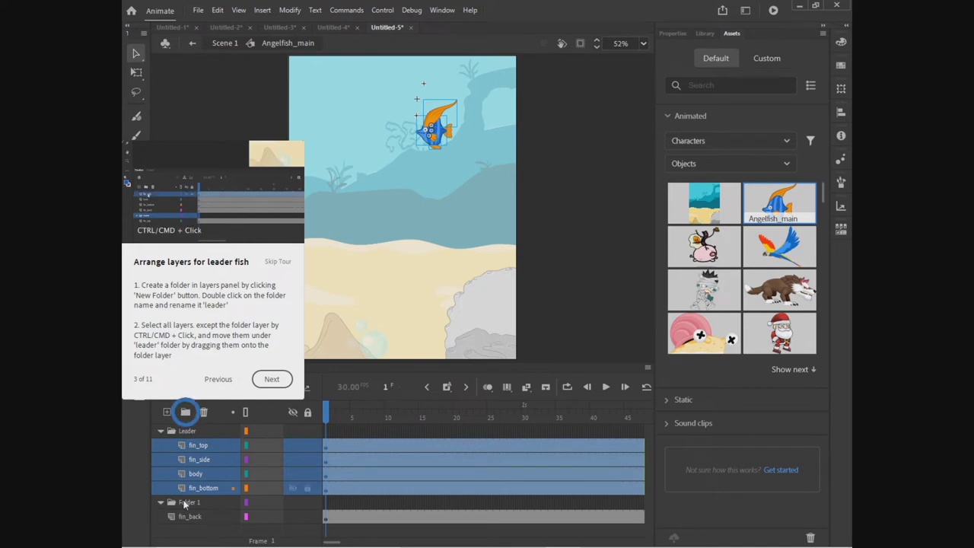
- Move the fin_back layer into the Leader folder and advance the tour to parenting the fins to the fish body
left_click(184, 520, "ctrl")
left_click_drag(185, 518, 187, 445)
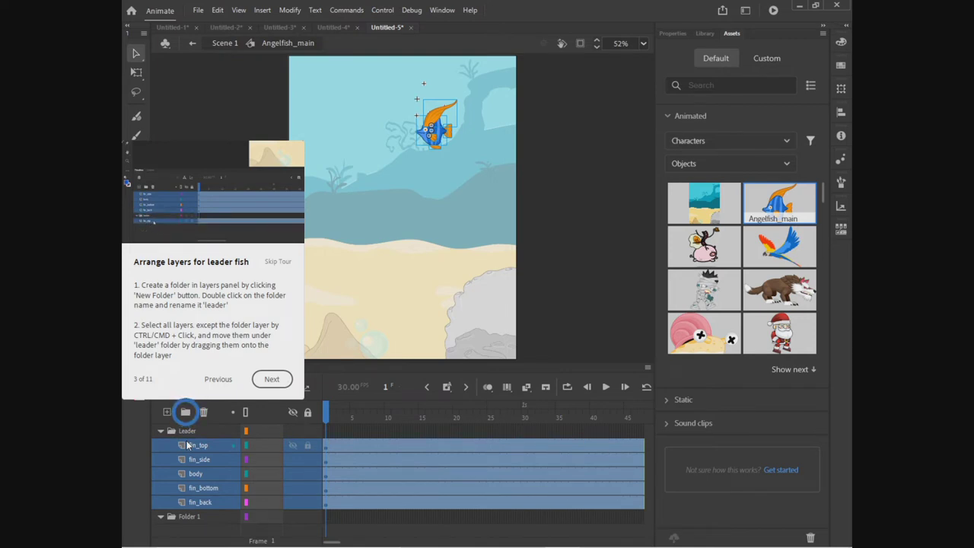
left_click(271, 380)
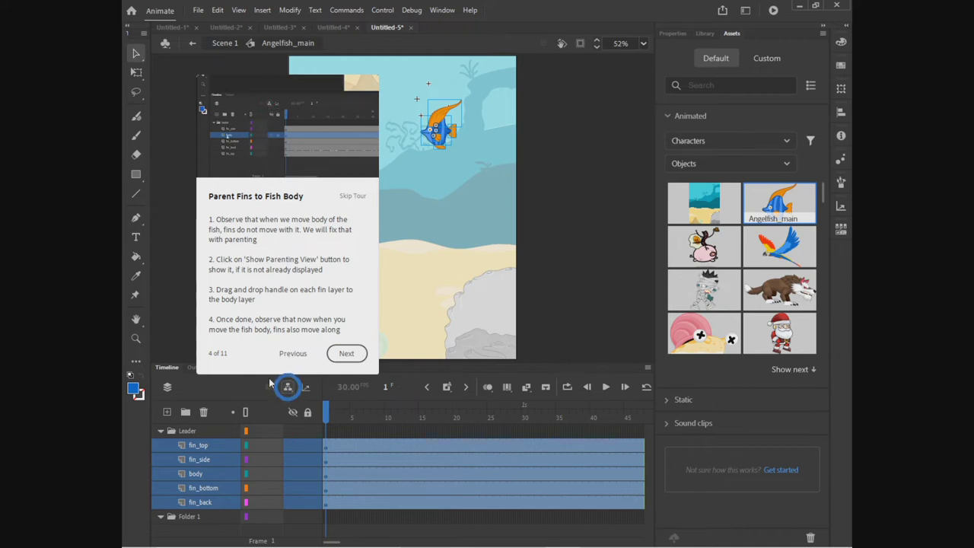
- Select only the body layer and shift the fish body left and back right to test whether the fins follow
left_click(413, 218)
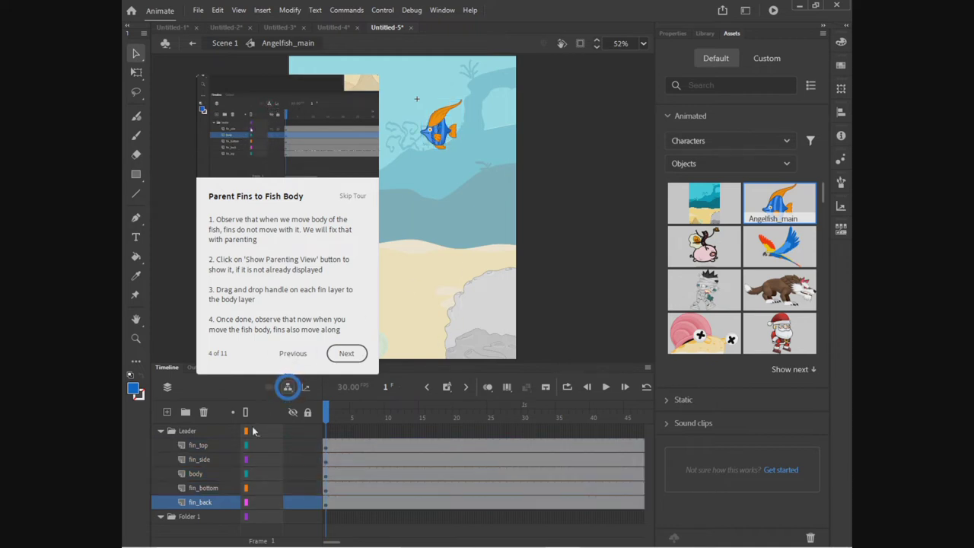
left_click(201, 473)
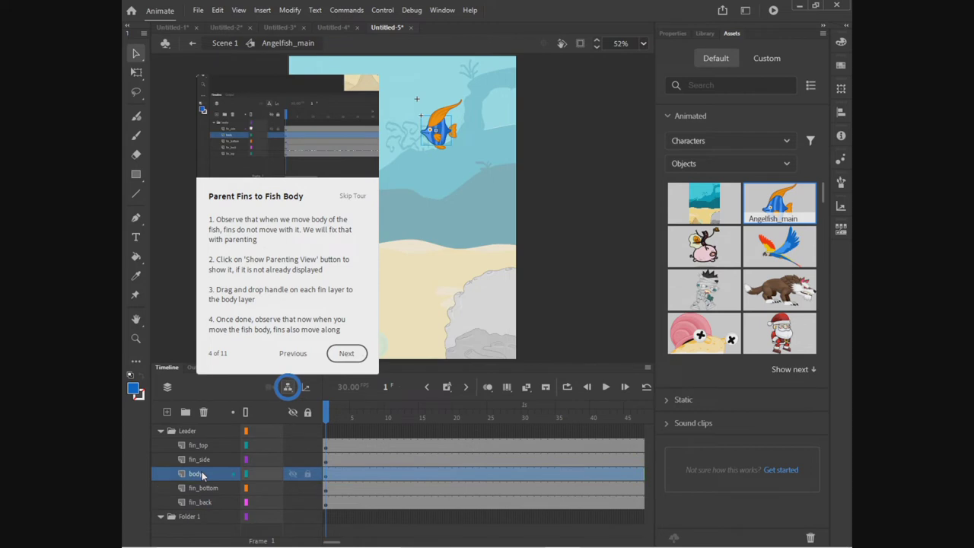
key("shift+Left")
key("shift+Left")
key("shift+Left")
key("shift+Left")
key("shift+Left")
key("shift+Left")
key("shift+Left")
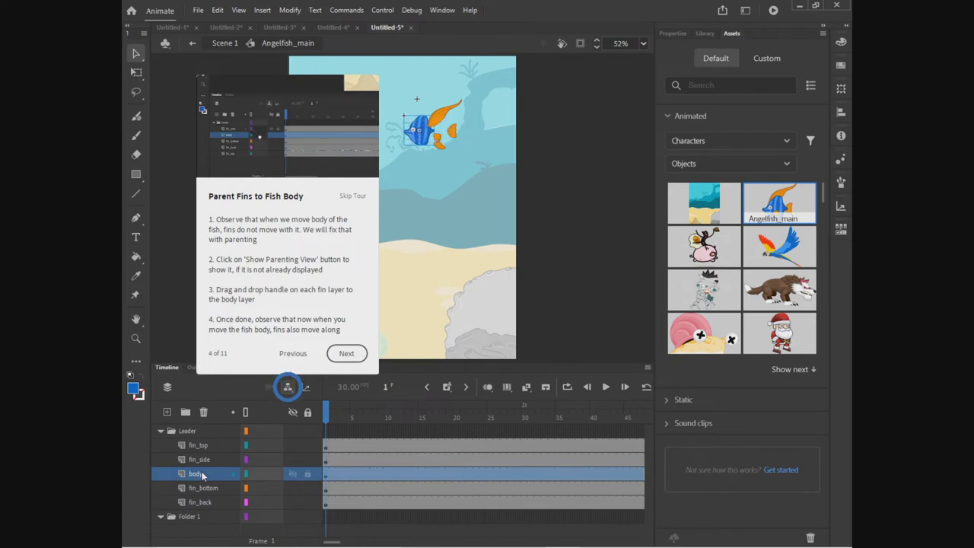
key("shift+Right")
key("shift+Right")
key("shift+Right")
key("shift+Right")
key("shift+Right")
key("shift+Right")
key("shift+Right")
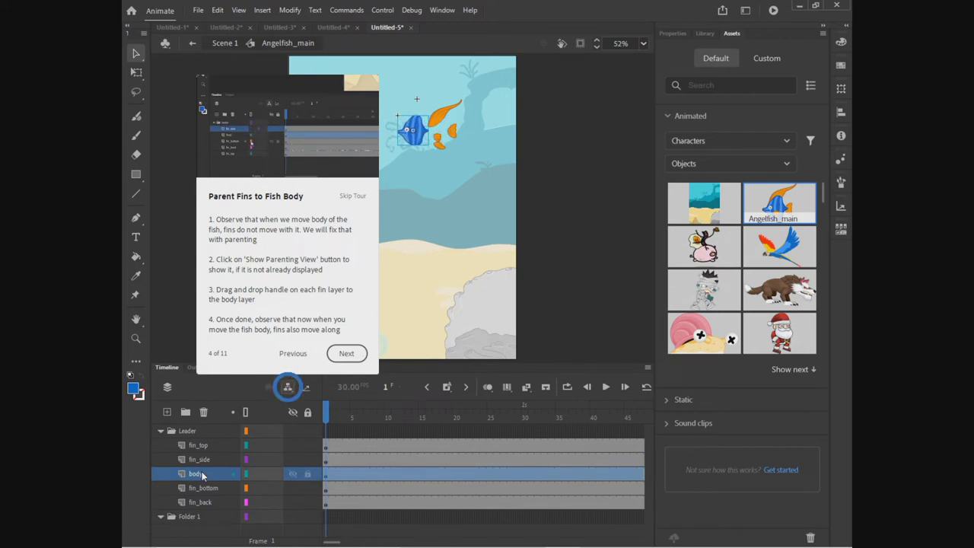
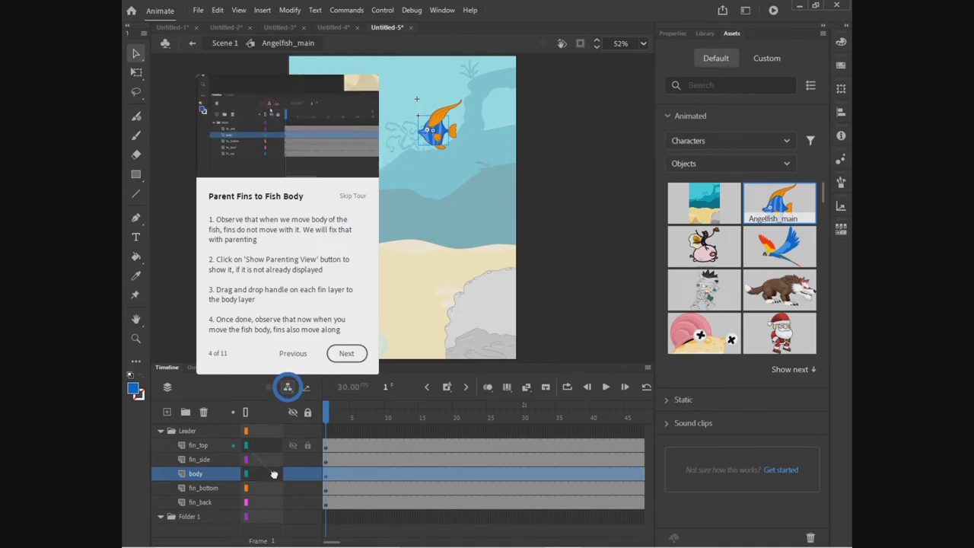
- Parent the fin_top, fin_side, fin_bottom and fin_back layers to the body layer
left_click_drag(274, 473, 275, 475)
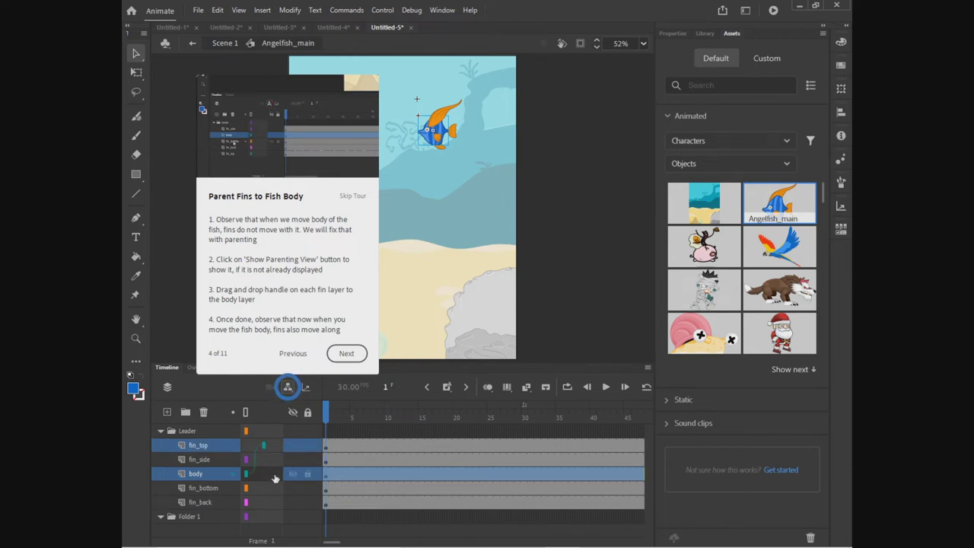
left_click_drag(256, 459, 274, 475)
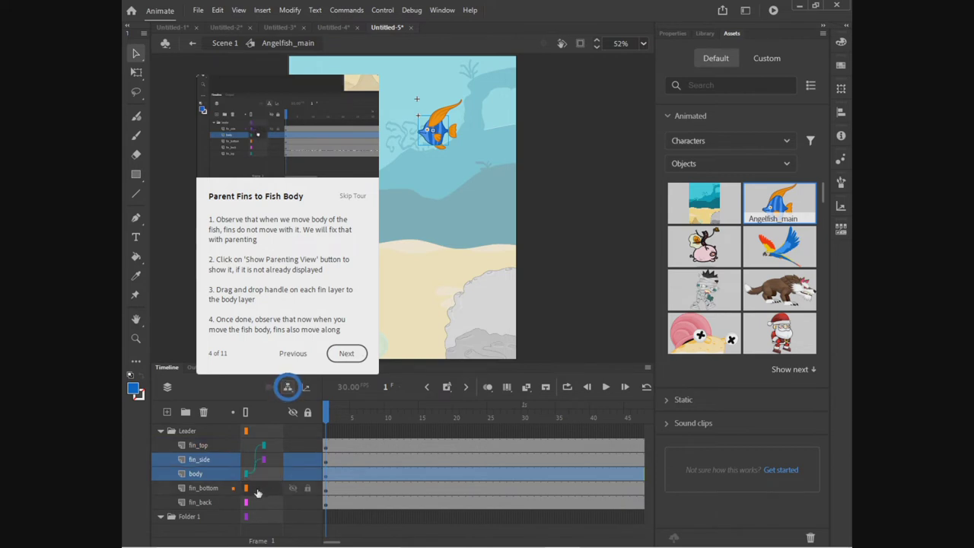
left_click_drag(258, 493, 272, 474)
left_click_drag(257, 509, 272, 474)
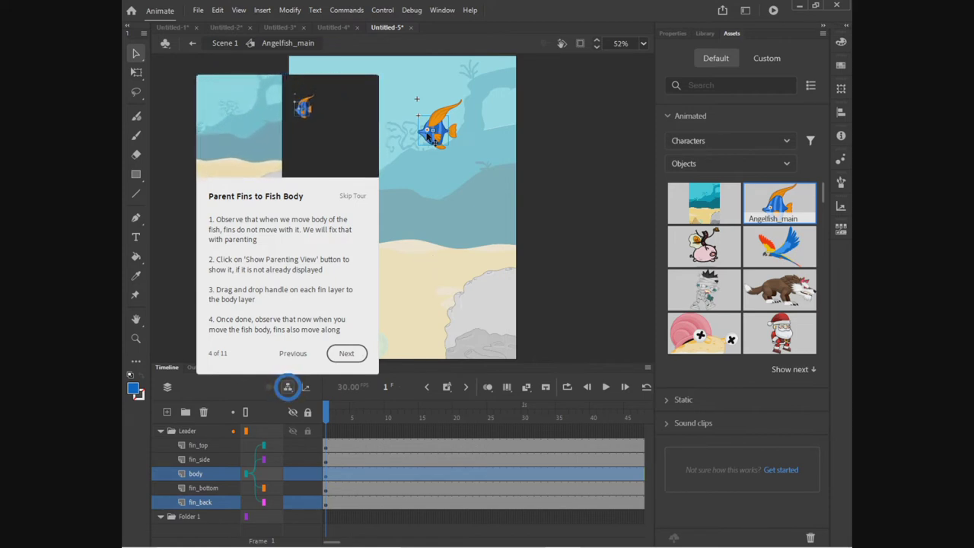
- Test the parenting by moving the fish body left and then right, ending slightly right of its starting position
key("shift+Left")
key("shift+Left")
key("shift+Left")
key("shift+Left")
key("shift+Right")
key("shift+Right")
key("shift+Right")
key("shift+Right")
key("shift+Right")
key("shift+Right")
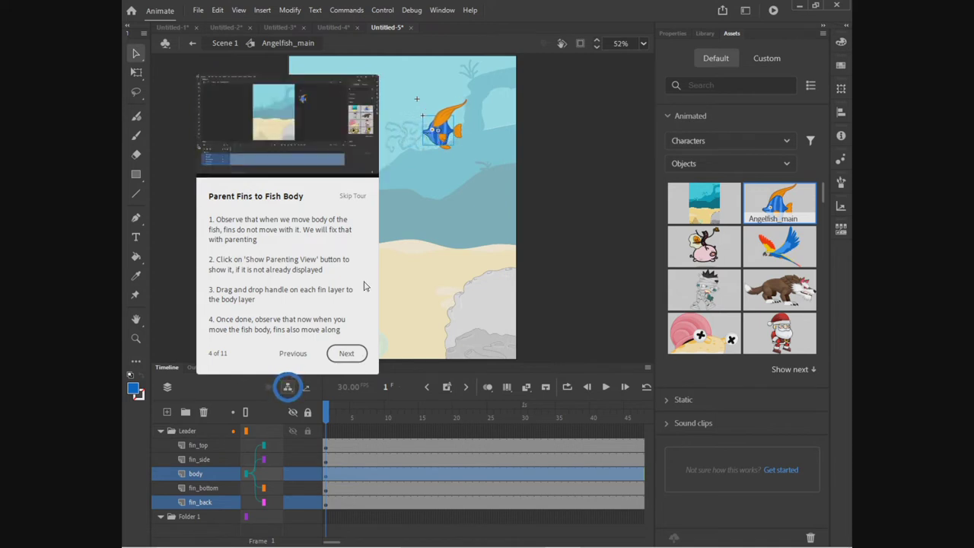
- Advance the tour to creating the follower fish and duplicate the Leader folder with all its layers
left_click(345, 354)
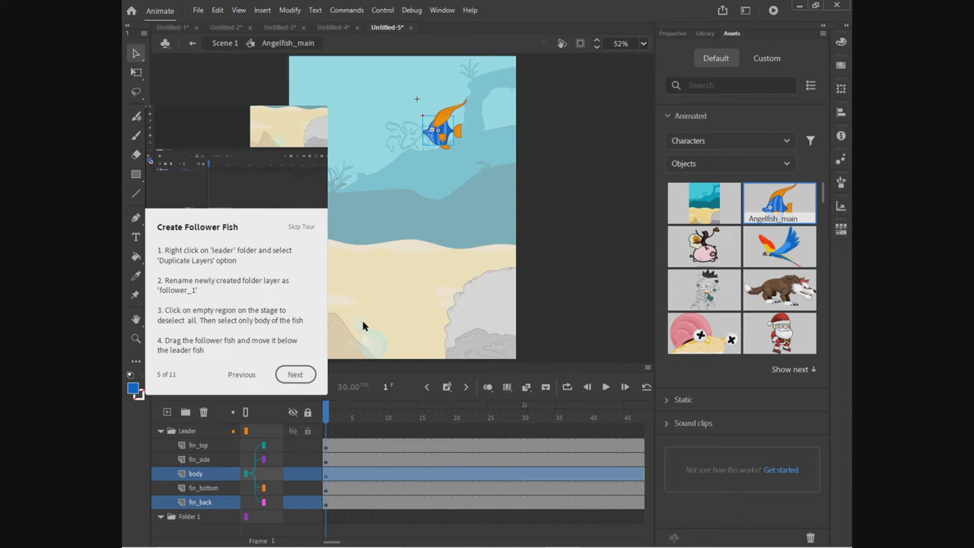
left_click(194, 504)
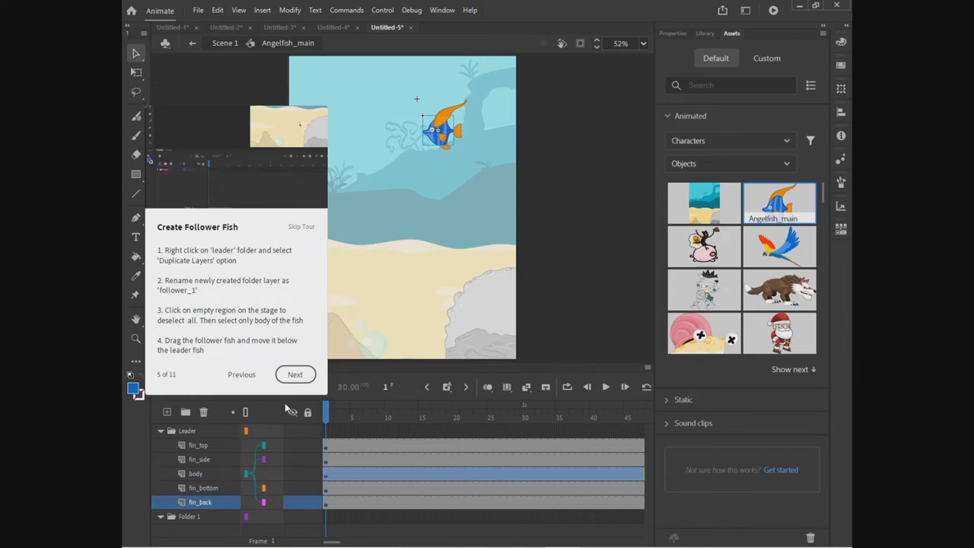
right_click(193, 431)
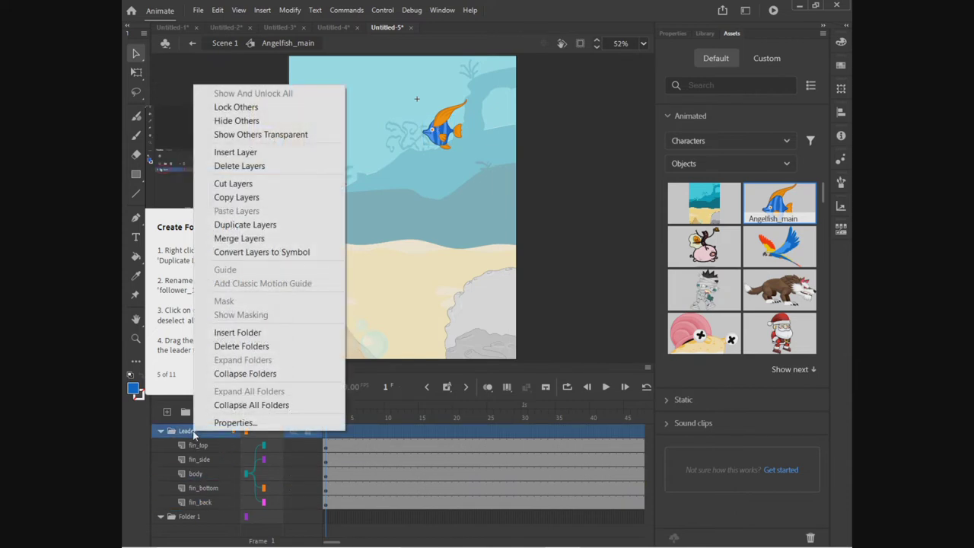
left_click(132, 435)
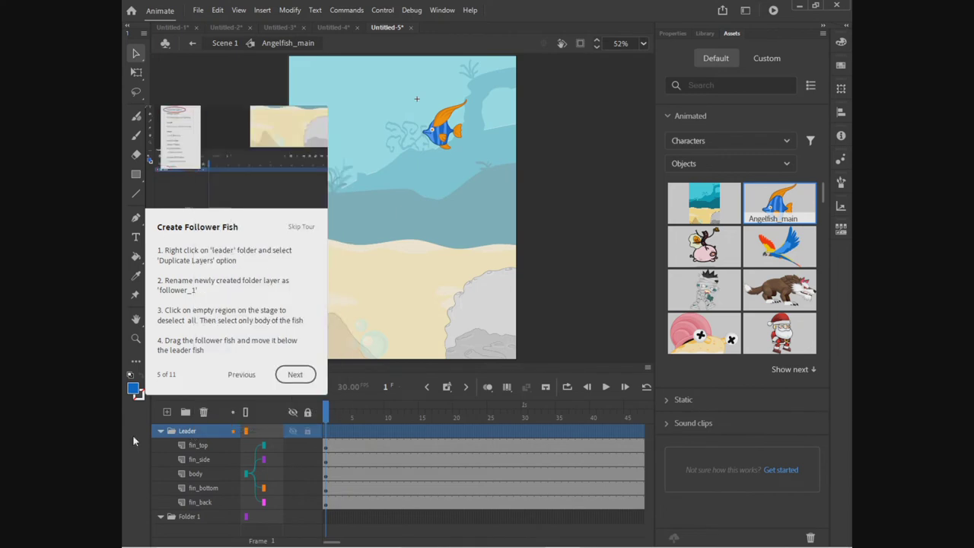
right_click(196, 432)
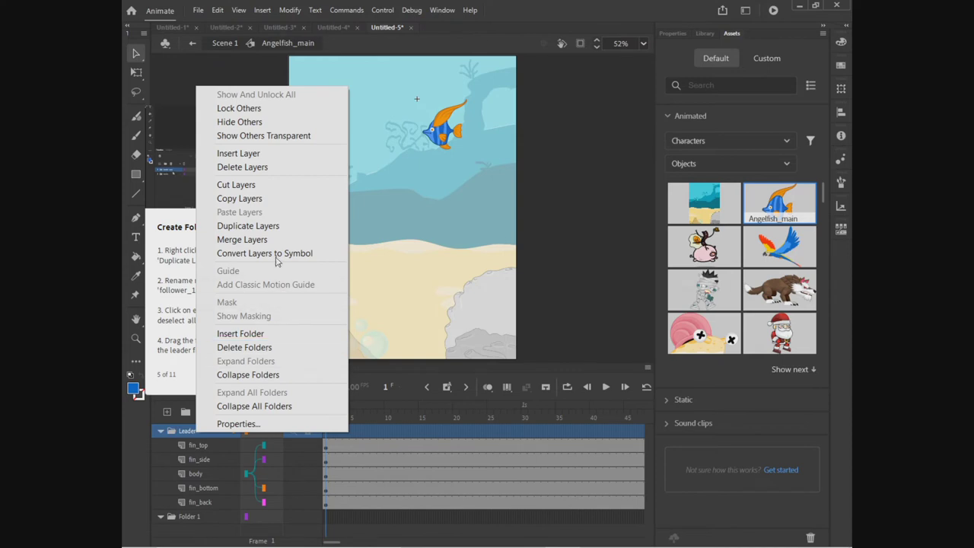
left_click(284, 228)
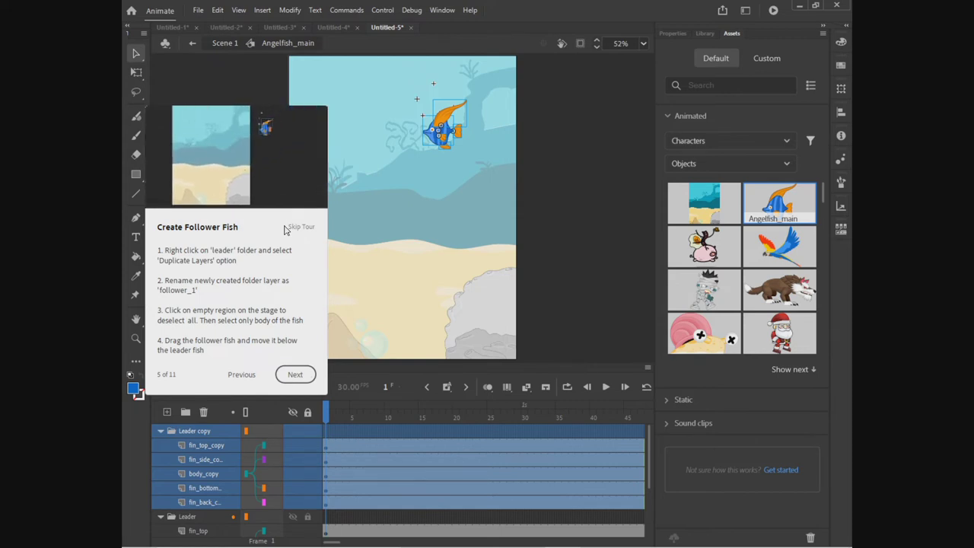
- Rename the duplicated Leader copy folder as follower_1
double_click(194, 431)
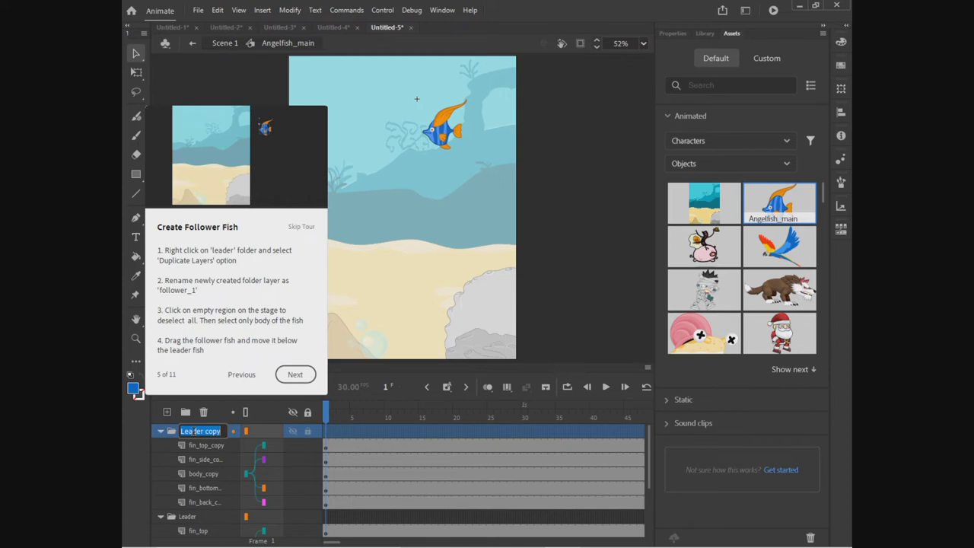
type("follower")
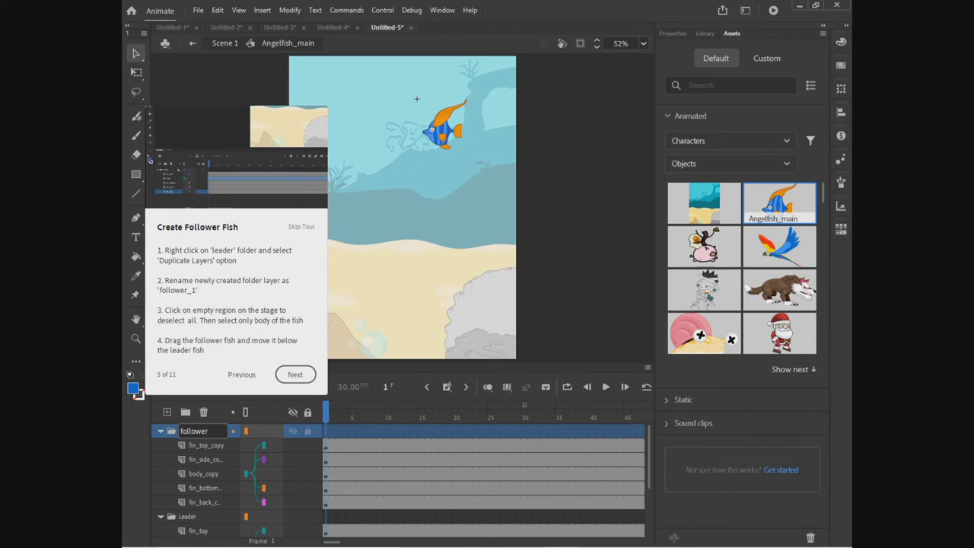
type("_1")
key("Return")
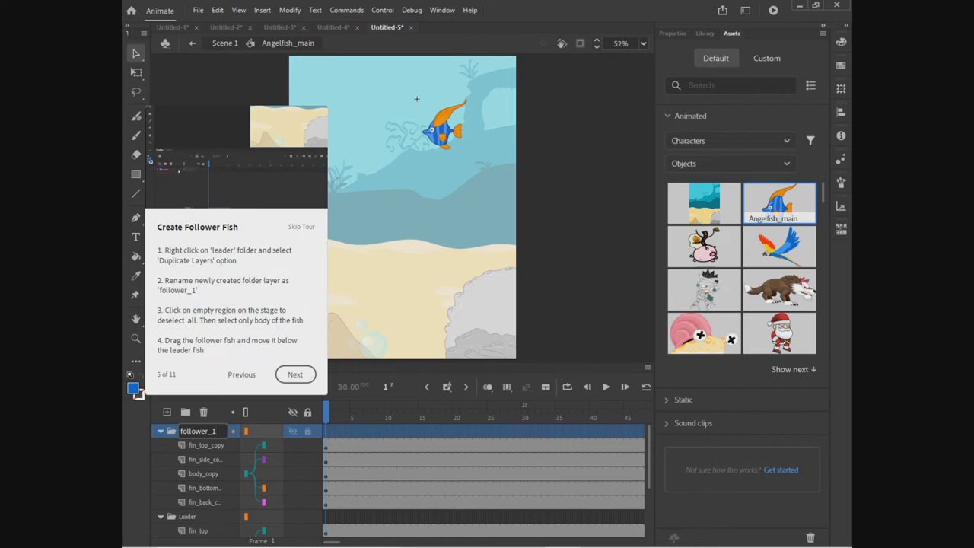
- Deselect everything, select only the follower fish's body, and move it right and down to sit below and behind the leader fish
left_click(420, 249)
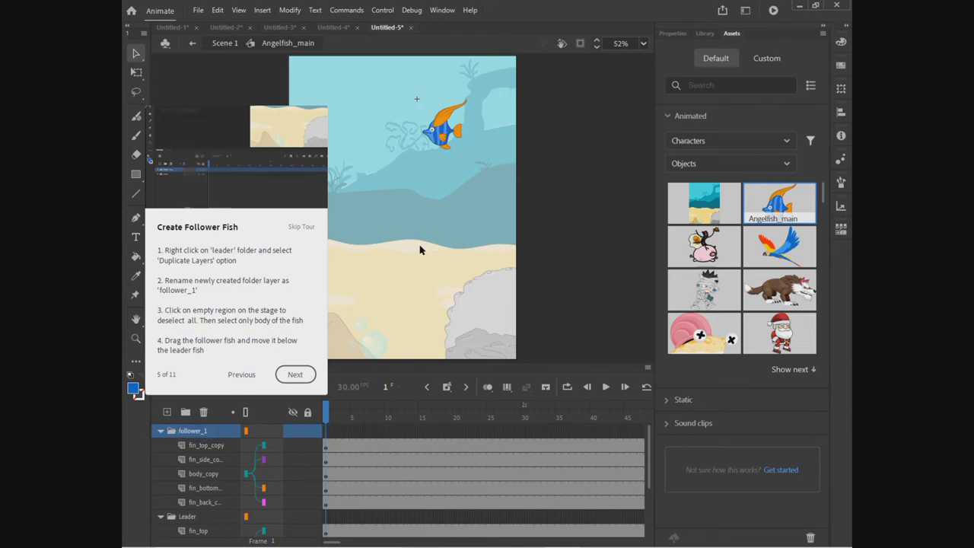
left_click(440, 135)
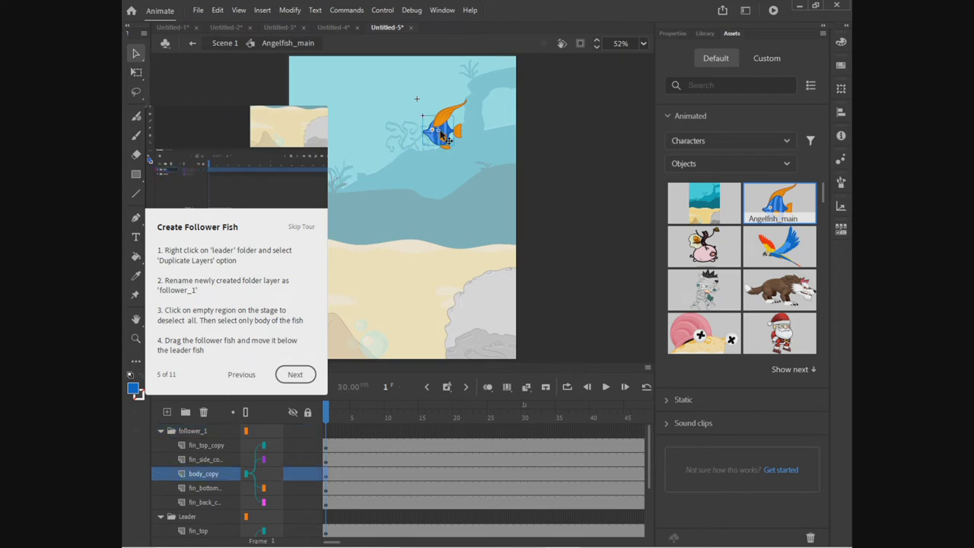
key("Right")
key("Right")
key("Right")
key("Right")
key("Right")
key("Right")
key("Right")
key("Right")
key("Right")
key("Right")
key("Right")
key("Right")
key("Right")
key("Right")
key("Right")
key("Right")
key("Right")
key("Right")
key("Right")
key("Right")
key("Down")
key("Down")
key("Down")
key("Down")
key("Down")
key("Down")
key("Down")
key("Down")
key("Down")
key("Down")
key("Down")
key("Down")
key("Down")
key("Down")
key("Down")
key("Down")
key("Down")
key("Down")
key("Down")
key("Down")
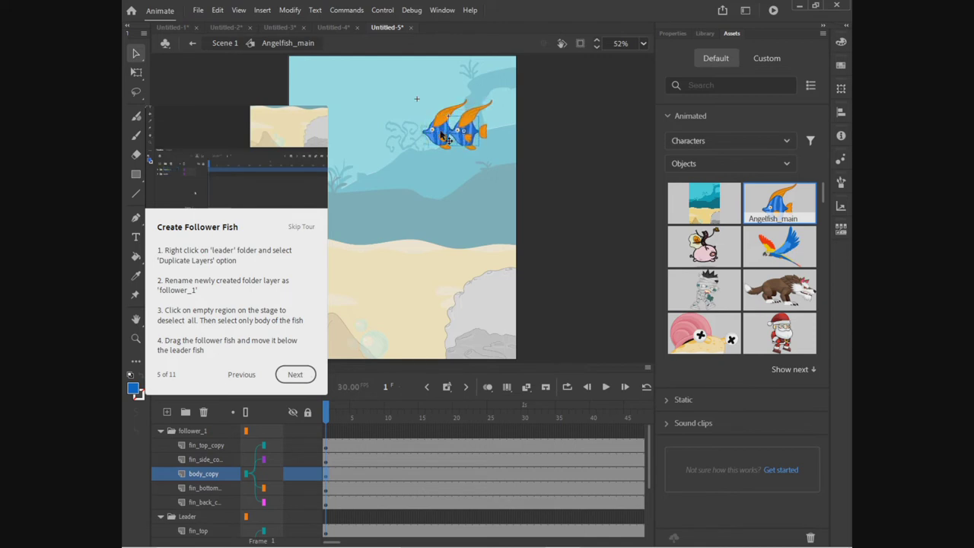
key("Down")
key("Down")
key("Down")
key("Down")
key("Down")
key("Down")
key("Down")
key("Down")
key("Down")
key("Down")
key("Down")
key("Down")
key("Down")
key("Down")
key("Down")
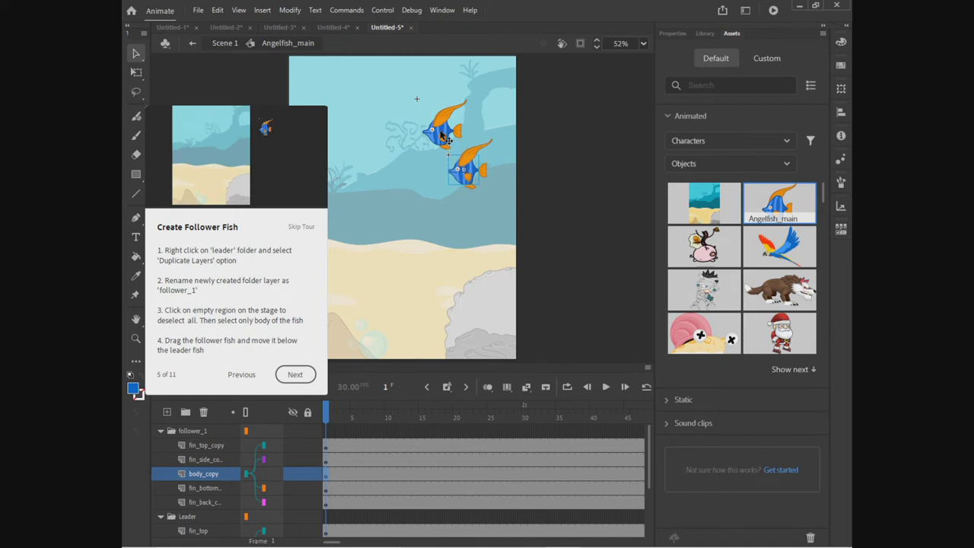
- Advance the tour to resizing the fish and shrink the follower's body proportionally to about two-thirds size with the Free Transform tool
left_click(296, 374)
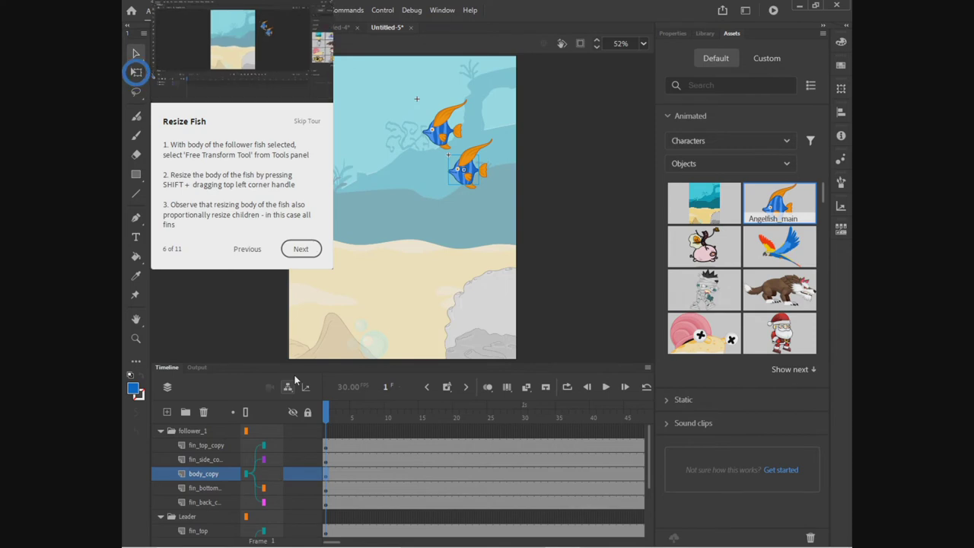
left_click(136, 72)
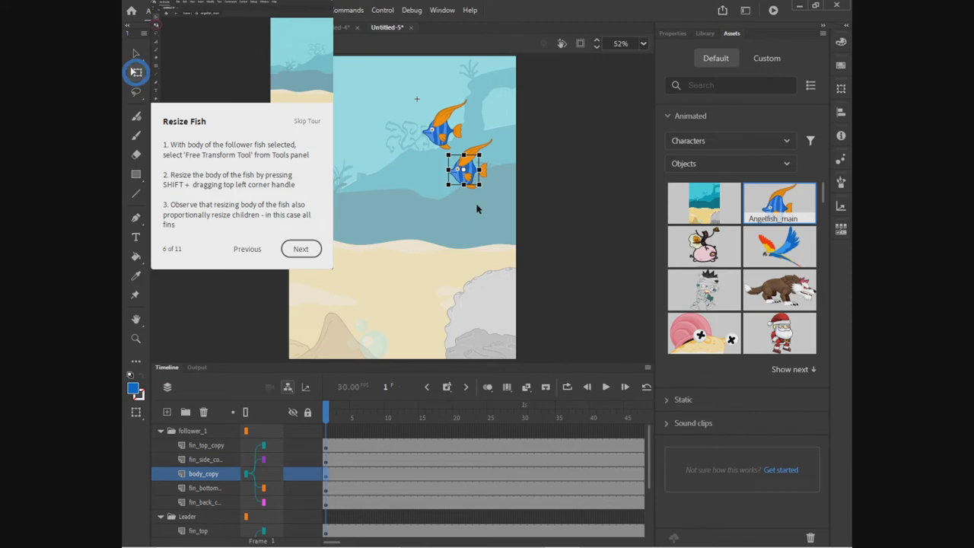
left_click_drag(447, 154, 450, 160)
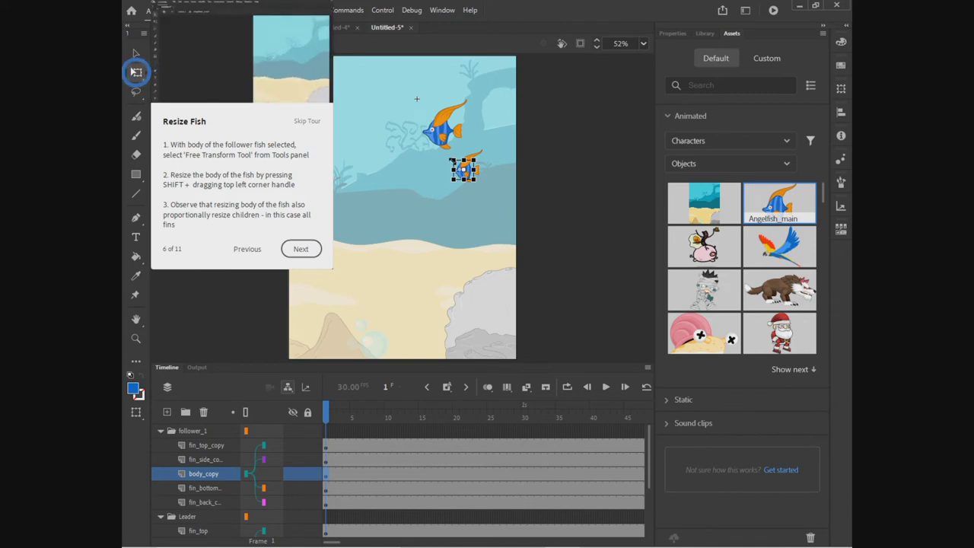
- Advance the tour to creating the second follower fish and duplicate the Leader folder again
left_click(301, 249)
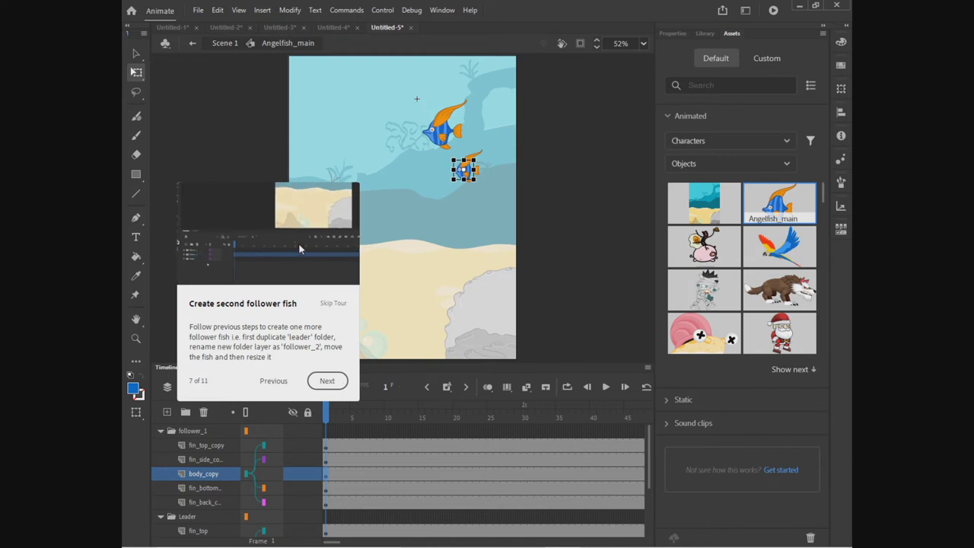
mouse_move(137, 533)
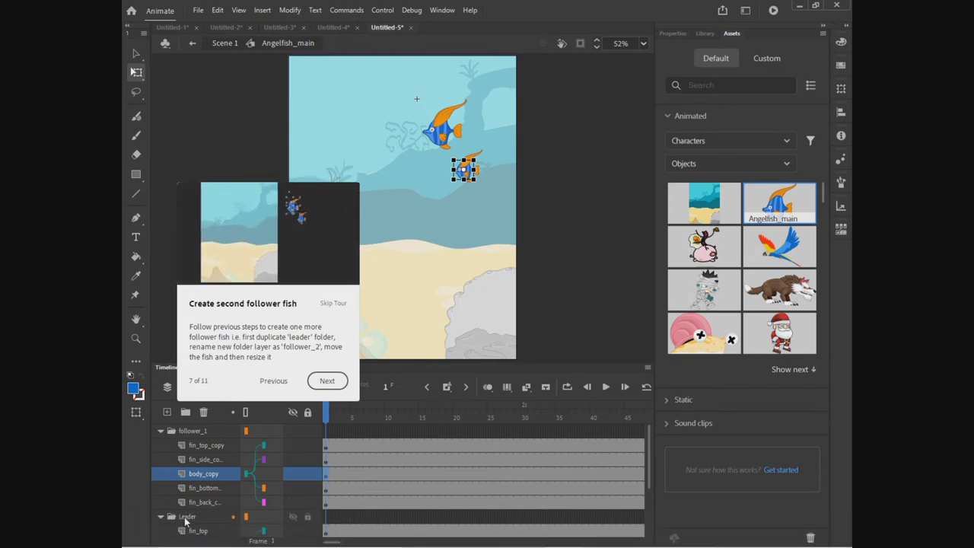
right_click(185, 518)
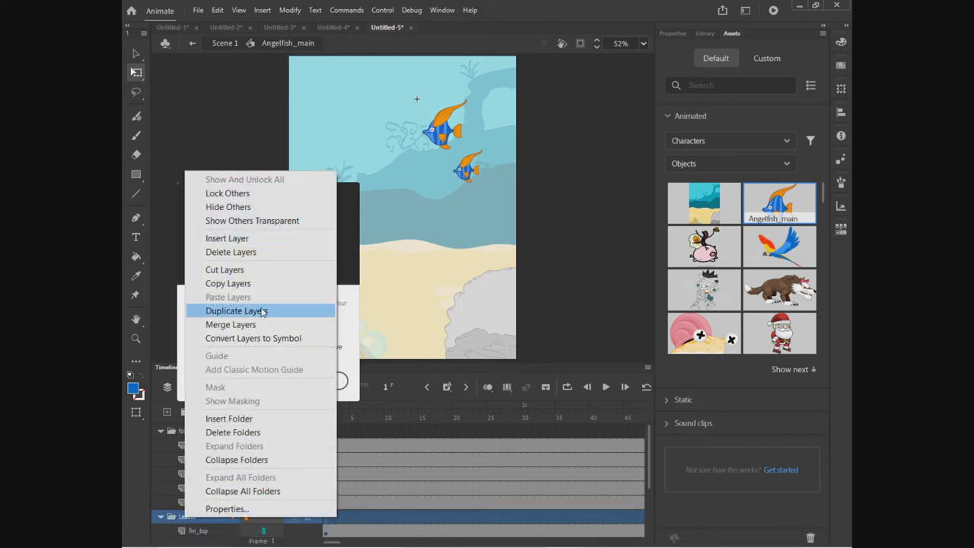
left_click(236, 311)
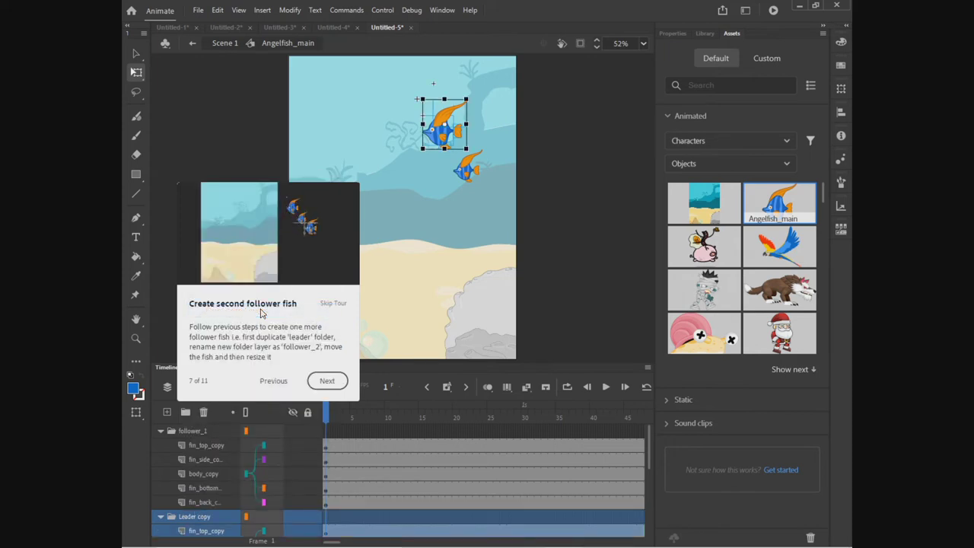
- Rename the new Leader copy folder as follower_2
double_click(183, 517)
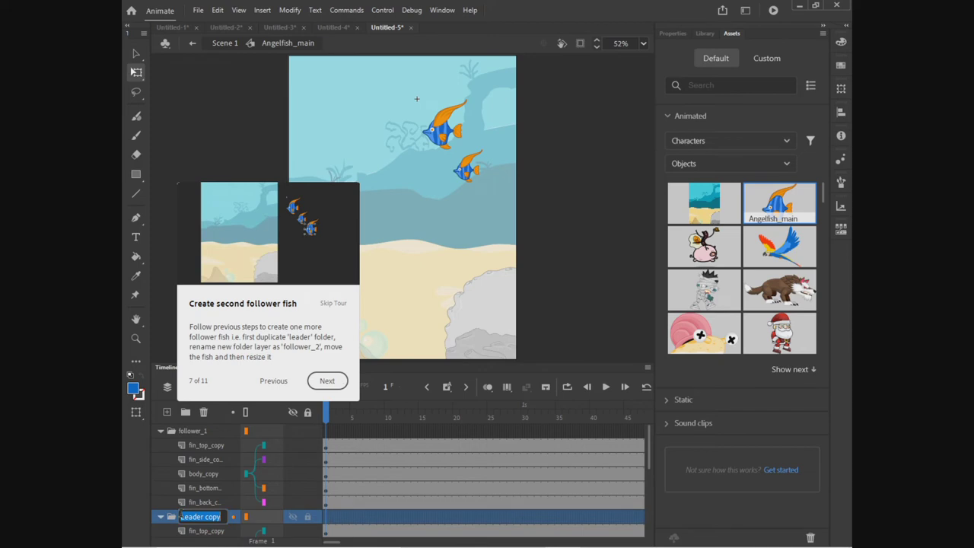
type("follower_2")
key("Return")
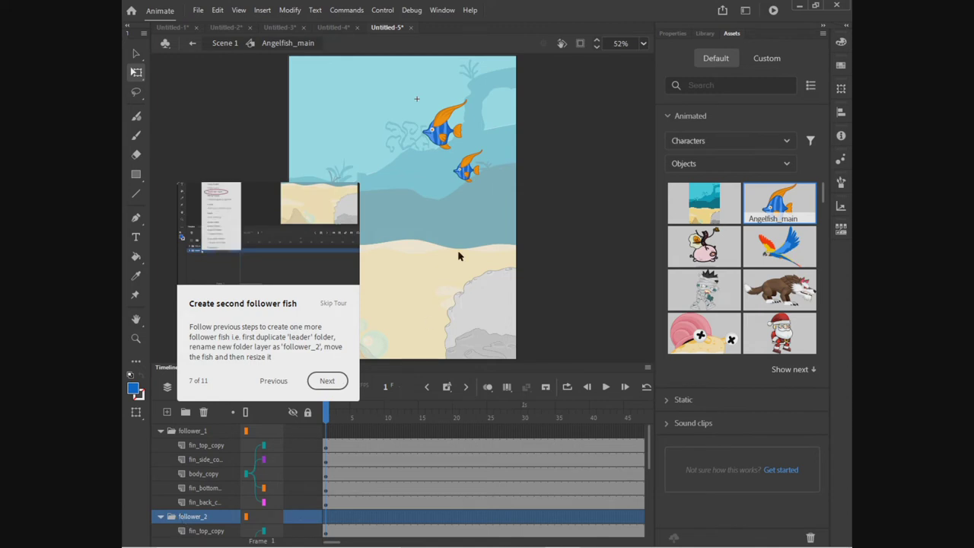
- Select the body in follower_2 and move it right and up so the second follower sits behind and slightly above the leader
left_click(445, 137)
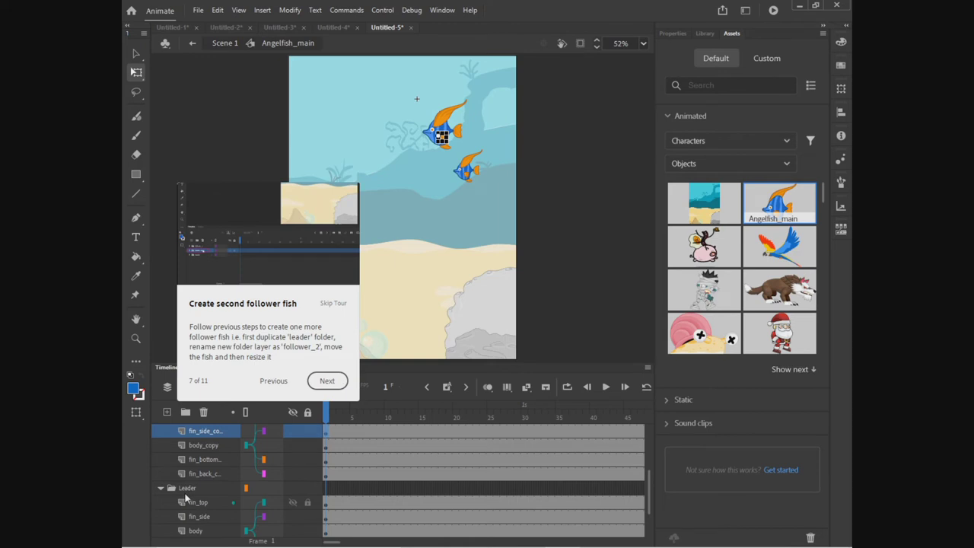
scroll(177, 482, "up", 1)
scroll(177, 482, "up", 2)
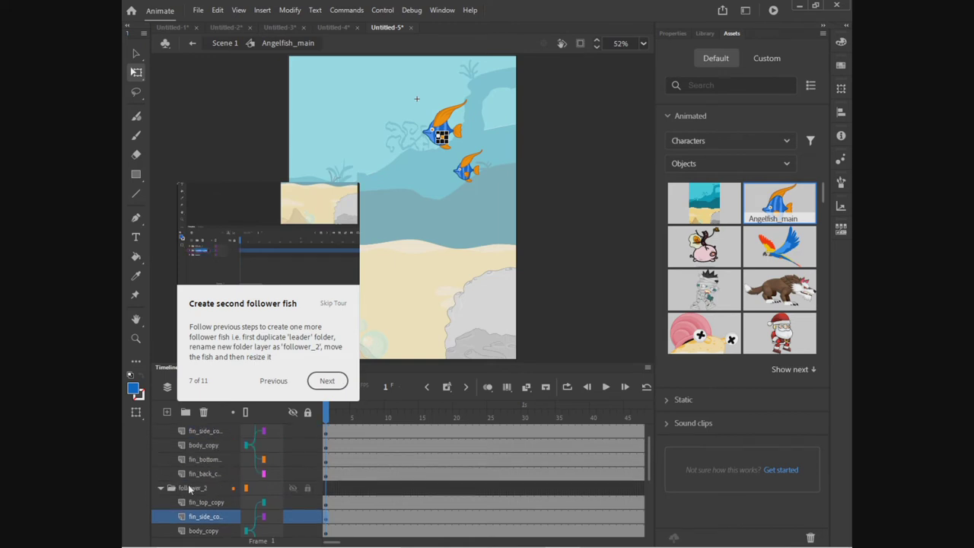
left_click(186, 490)
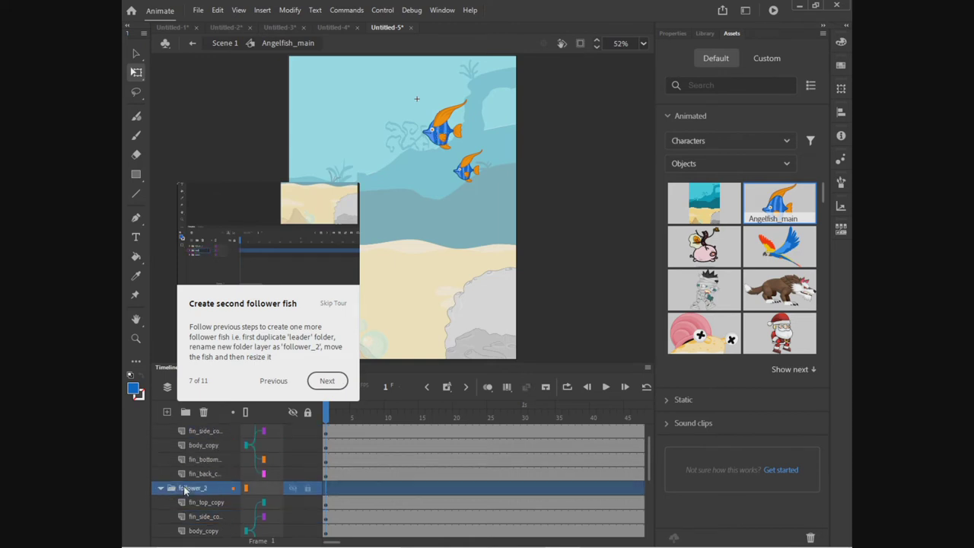
left_click(440, 142)
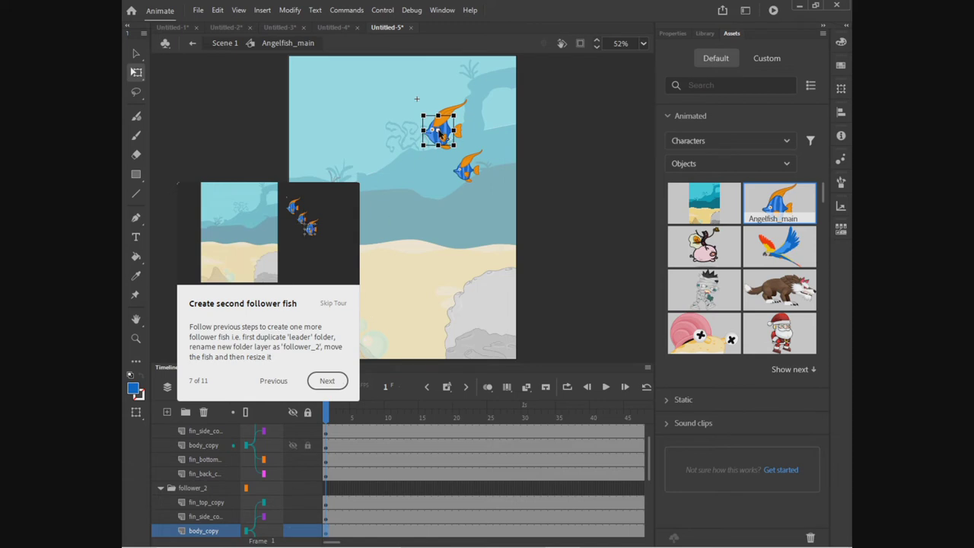
key("shift+Right")
key("shift+Right")
key("shift+Right")
key("shift+Right")
key("shift+Right")
key("shift+Right")
key("shift+Right")
key("shift+Right")
key("shift+Right")
key("shift+Right")
key("shift+Right")
key("shift+Right")
key("shift+Right")
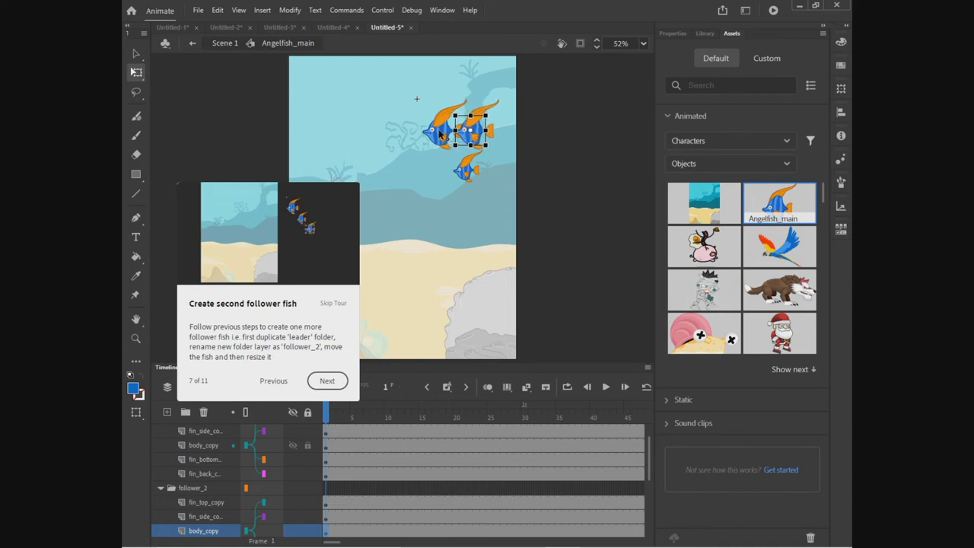
key("shift+Up")
key("shift+Up")
key("shift+Up")
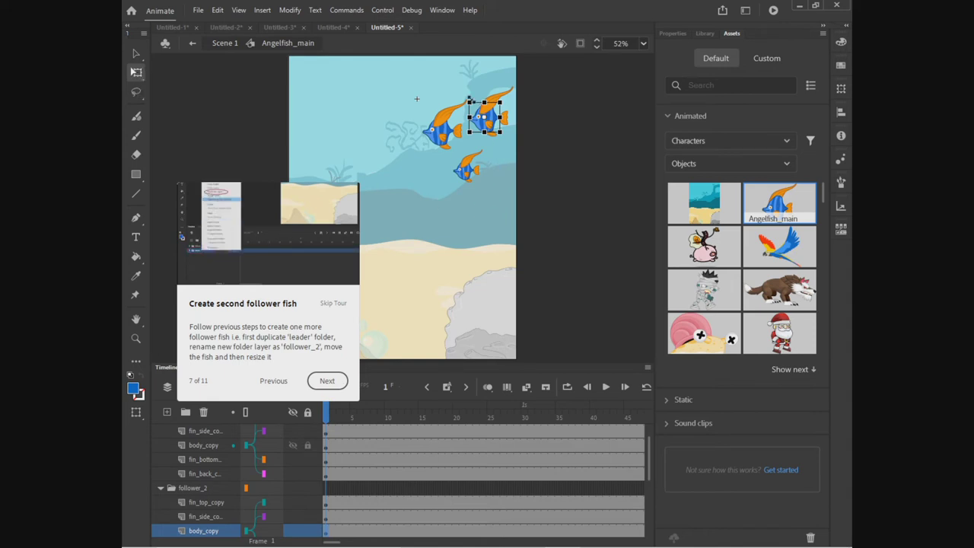
- Enlarge the second follower's body proportionally to about 1.6 times its size and shift it slightly up and right
left_click_drag(469, 100, 471, 97)
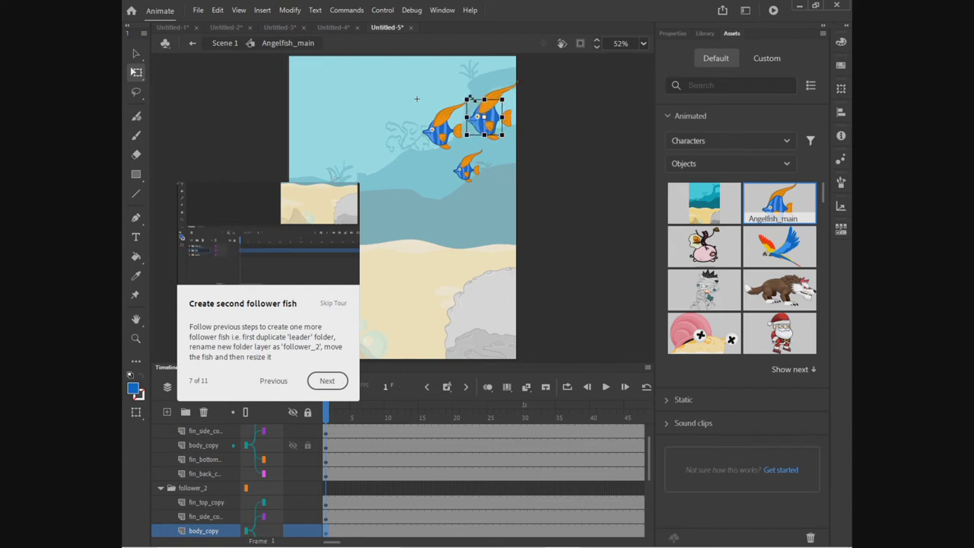
left_click_drag(465, 93, 461, 92)
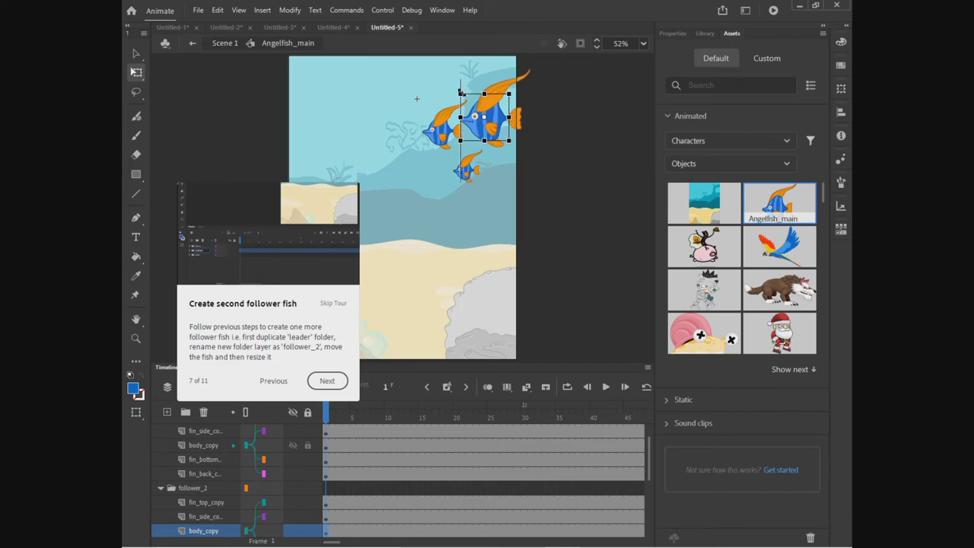
left_click_drag(489, 123, 496, 116)
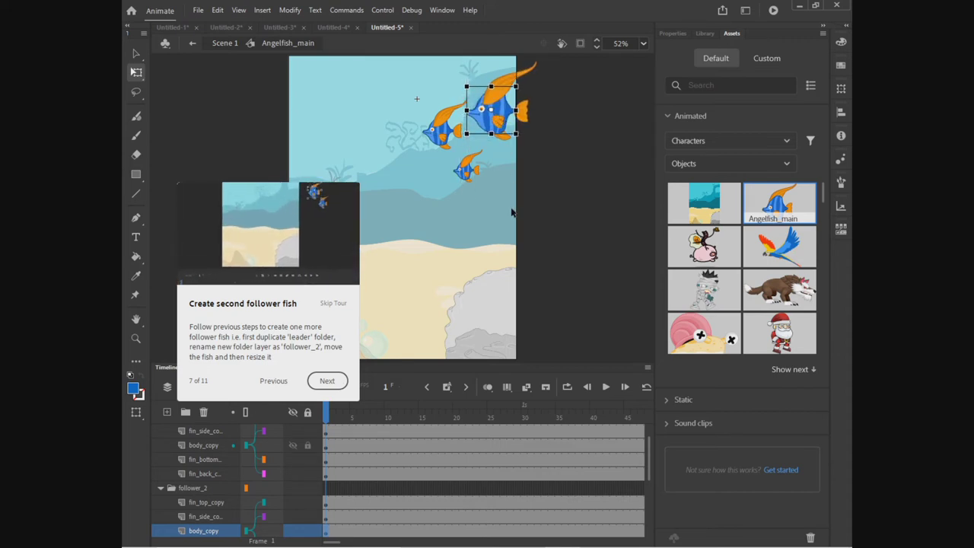
- Advance the tour to connecting the follower fish and parent follower_2's body_copy layer to the Leader folder's body layer
left_click(333, 381)
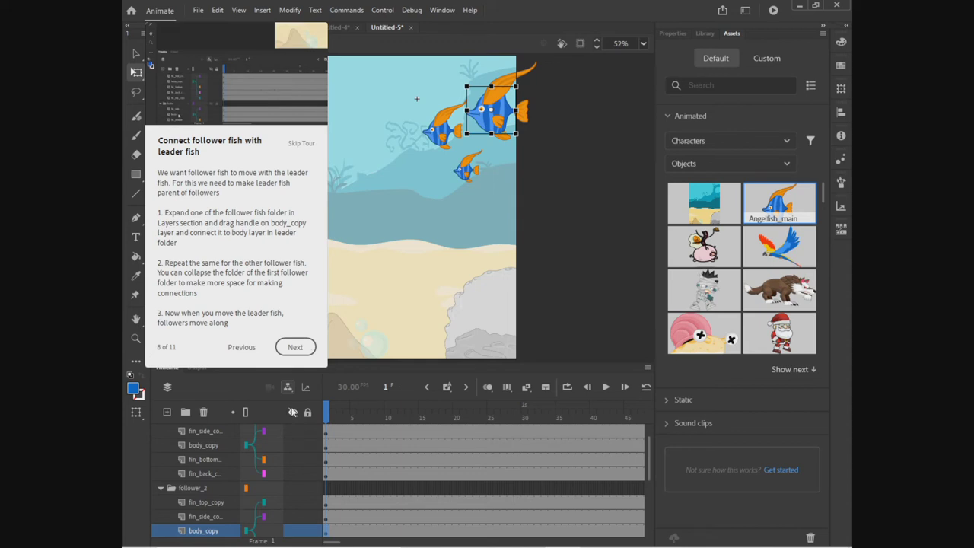
left_click(646, 367)
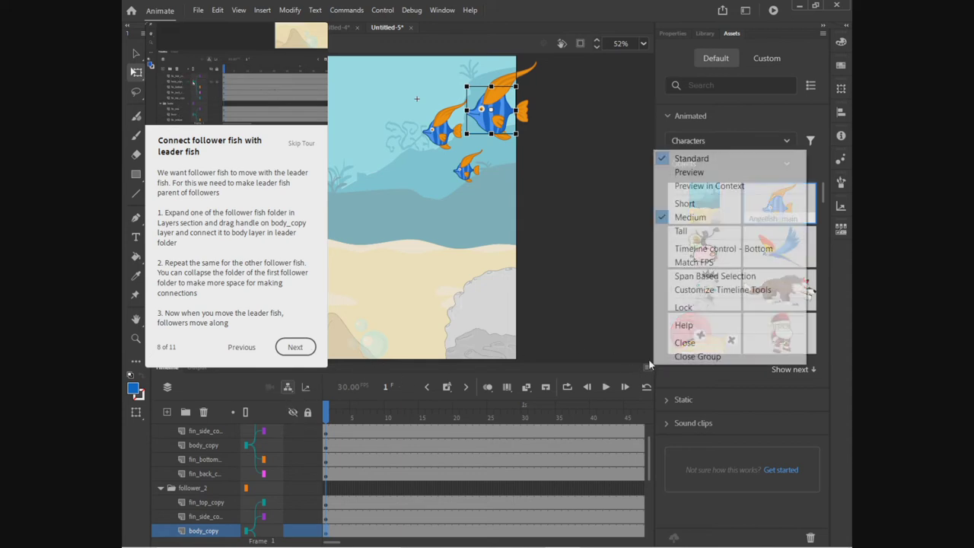
left_click(647, 369)
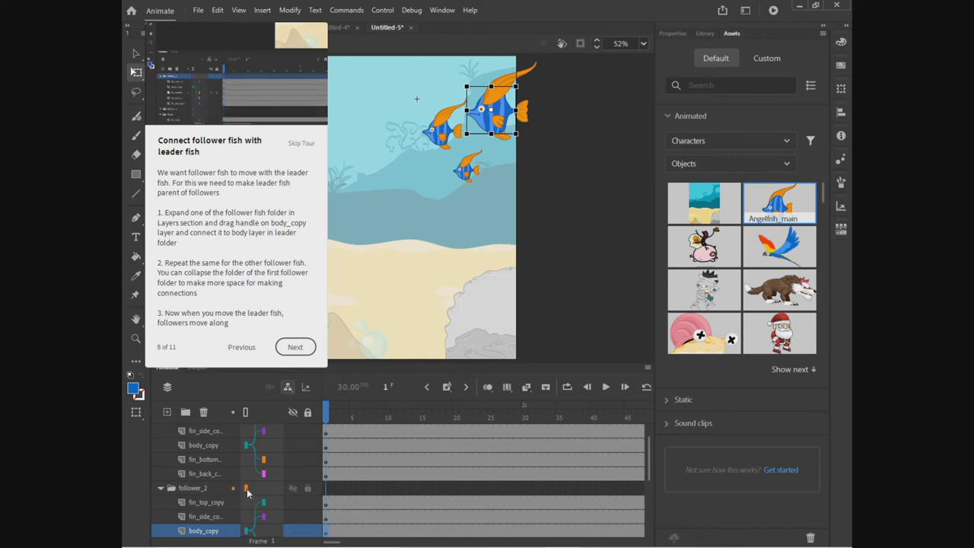
scroll(238, 477, "up", 1)
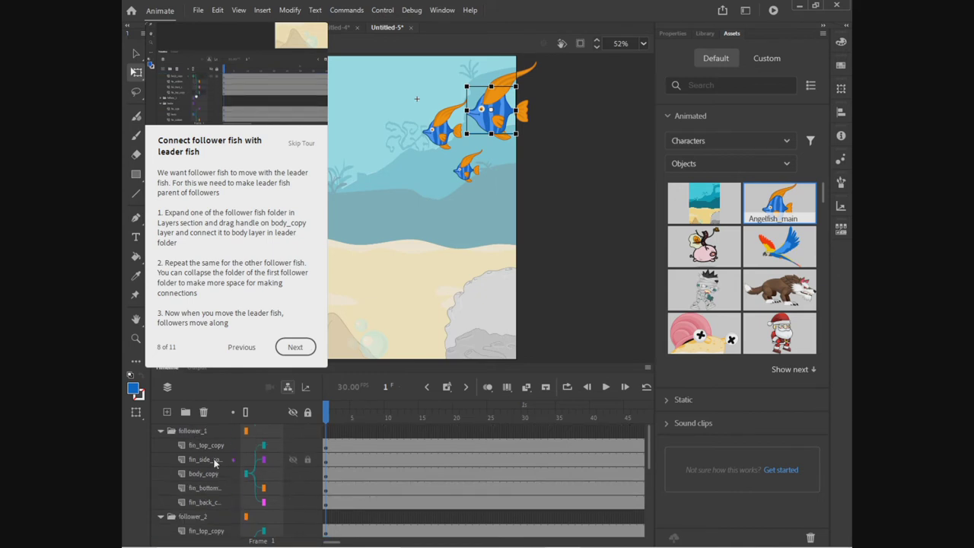
scroll(242, 480, "down", 2)
left_click(261, 506)
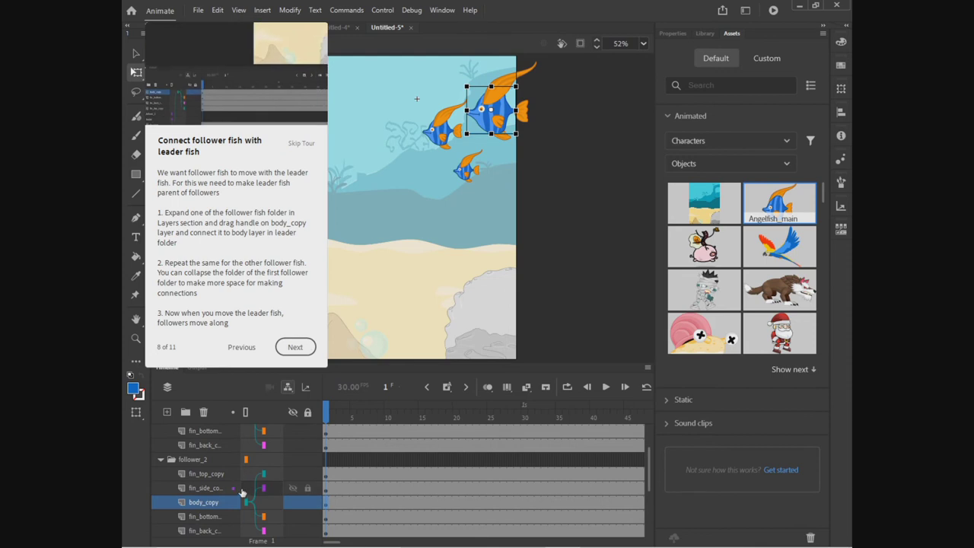
scroll(247, 501, "down", 2)
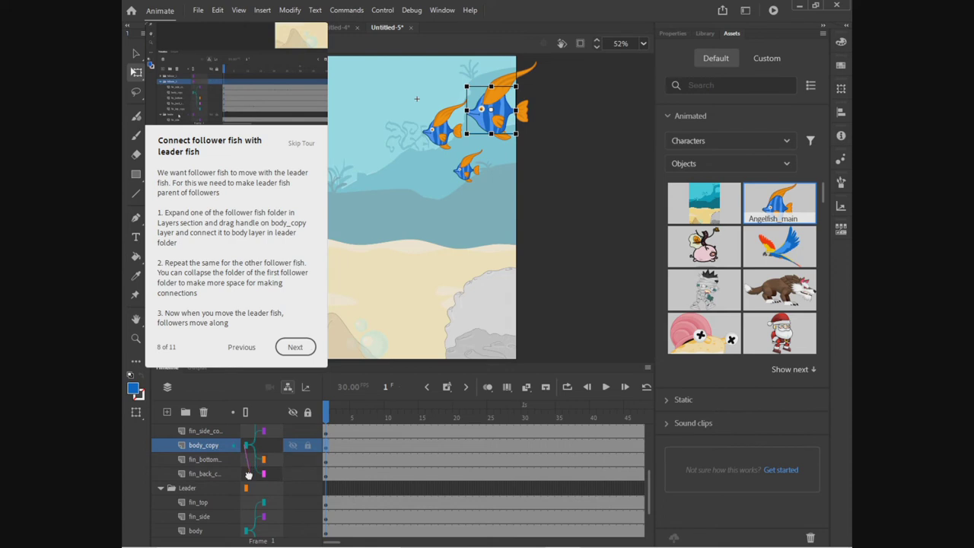
left_click_drag(246, 490, 263, 495)
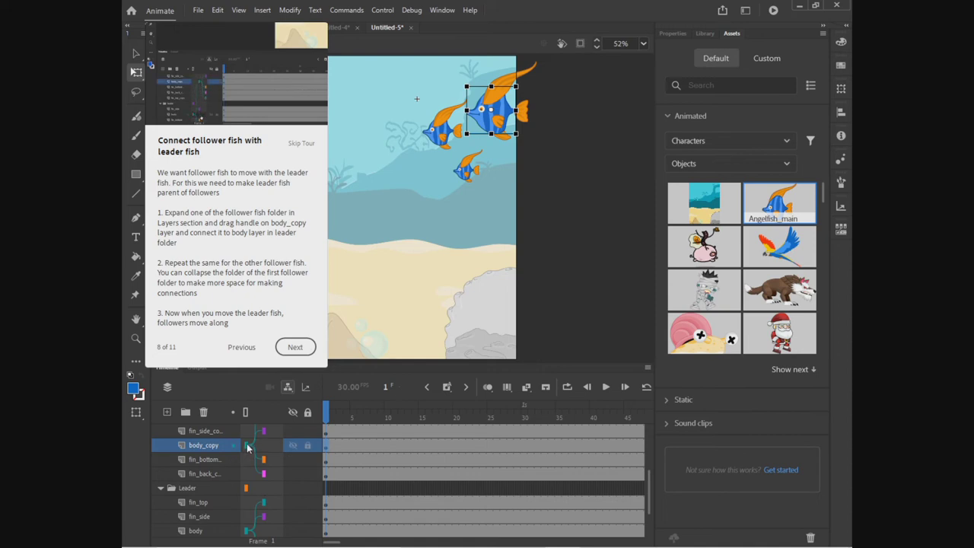
left_click_drag(246, 447, 247, 538)
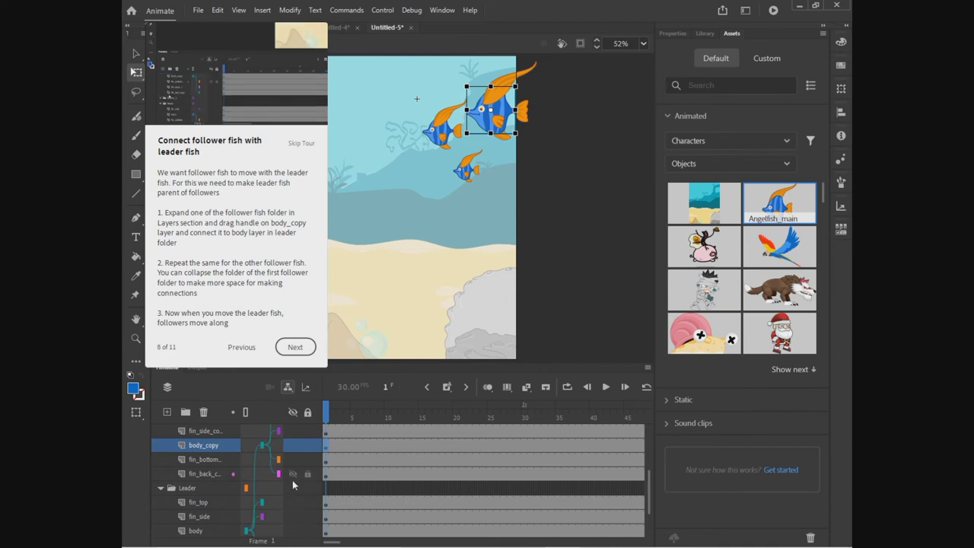
- Parent follower_1's body_copy layer to the body layer in the Leader folder
scroll(293, 480, "up", 2)
scroll(292, 479, "up", 1)
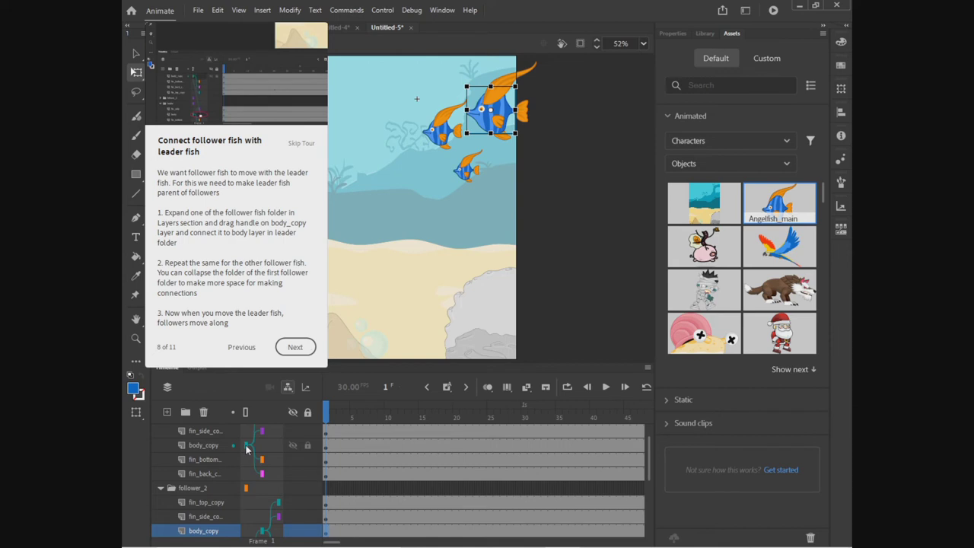
left_click_drag(245, 449, 245, 503)
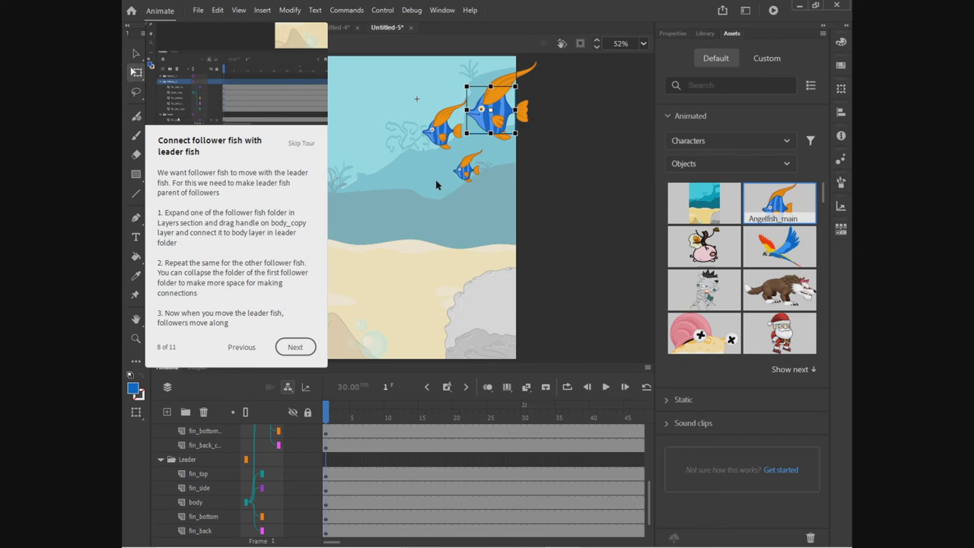
left_click(468, 174)
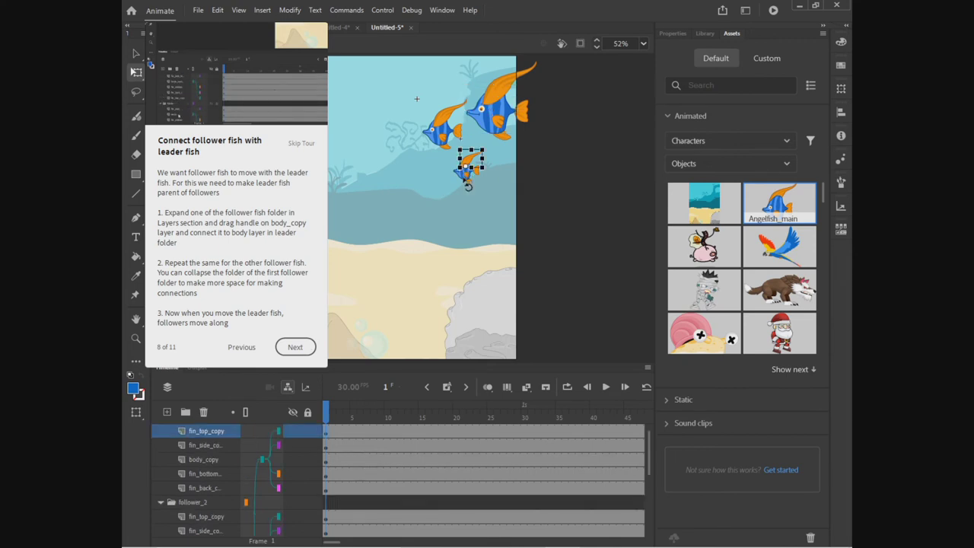
left_click(457, 201)
left_click_drag(440, 204, 493, 152)
left_click(454, 221)
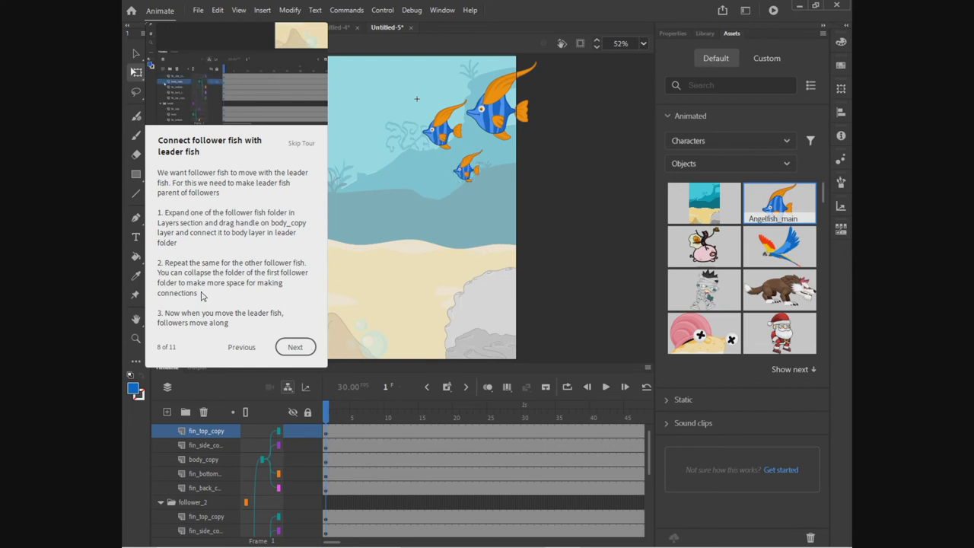
- Collapse the follower_2, Leader and Folder 1 folders in the layer list
left_click(161, 504)
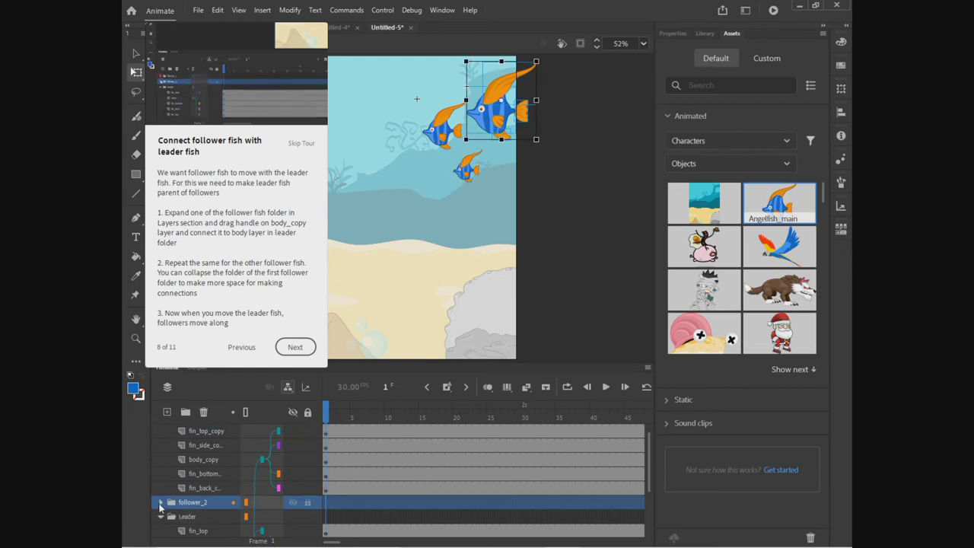
left_click(160, 517)
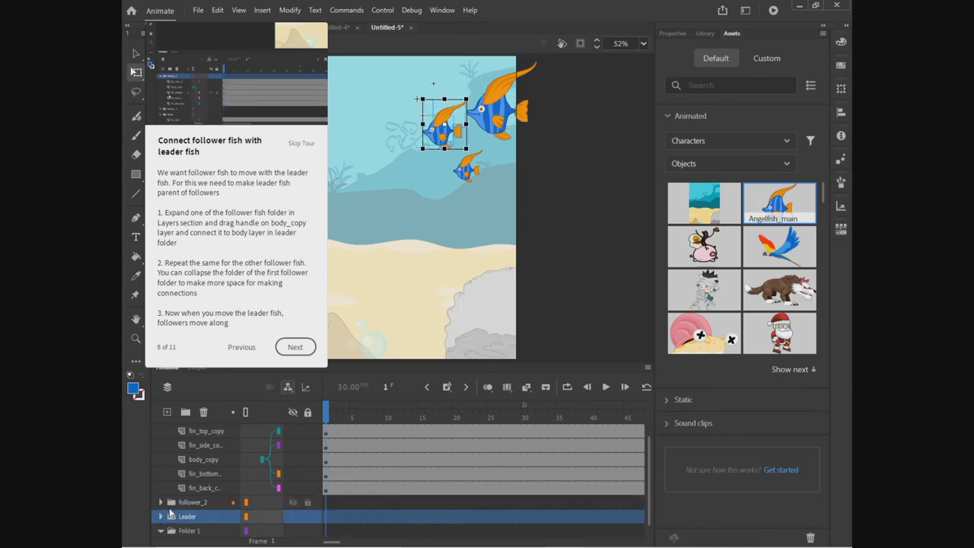
left_click(185, 412)
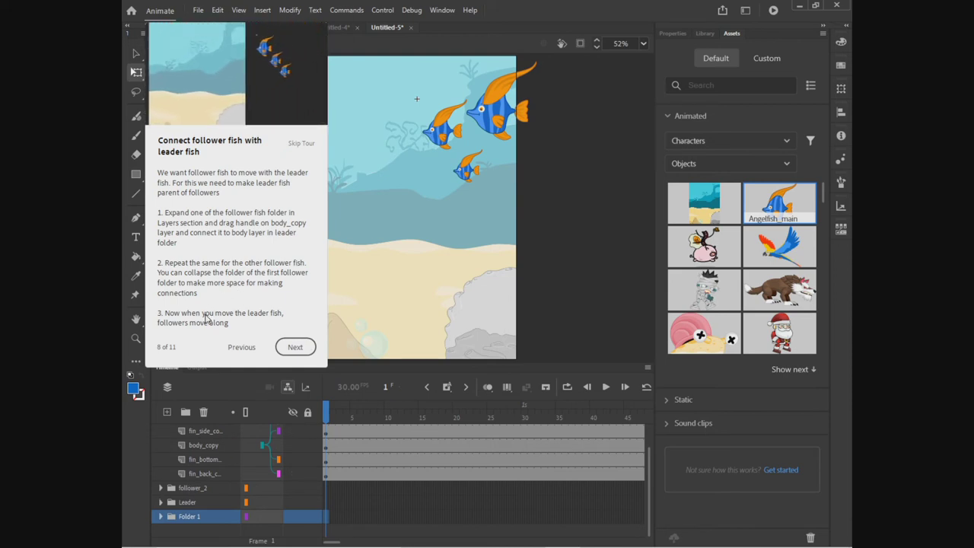
- Move the leader fish's body left and back right past its starting point to test whether both followers move along
left_click(442, 137)
key("Left")
key("Left")
key("Left")
key("Left")
key("Left")
key("Left")
key("Left")
key("Left")
key("Left")
key("Left")
key("Left")
key("Left")
key("Left")
key("Left")
key("Left")
key("Left")
key("Left")
key("Left")
key("Left")
key("Left")
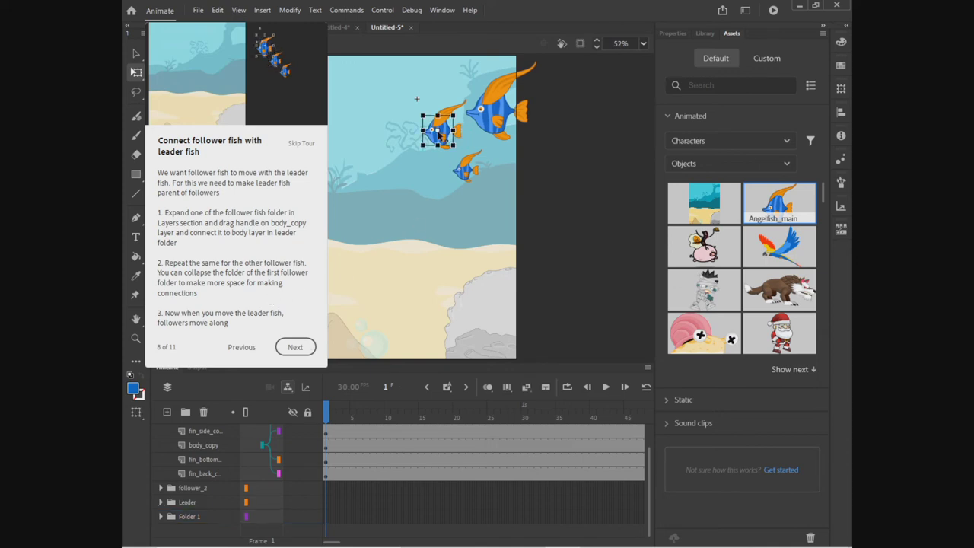
key("Right")
key("Right")
key("Right")
key("Right")
key("Right")
key("Right")
key("Right")
key("Right")
key("Right")
key("Right")
key("Right")
key("Right")
key("Right")
key("Right")
key("Right")
key("Right")
key("Right")
key("Right")
key("Right")
key("Right")
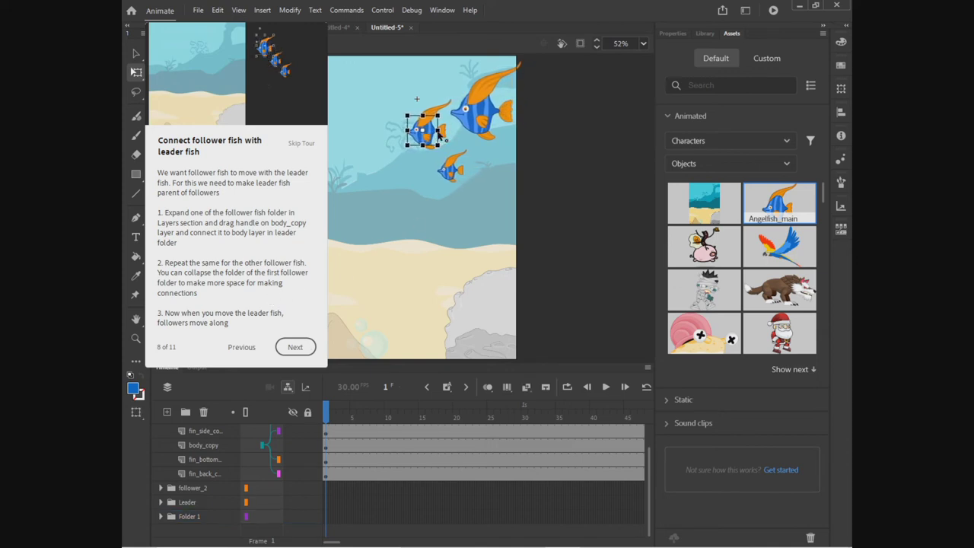
left_click_drag(439, 134, 449, 135)
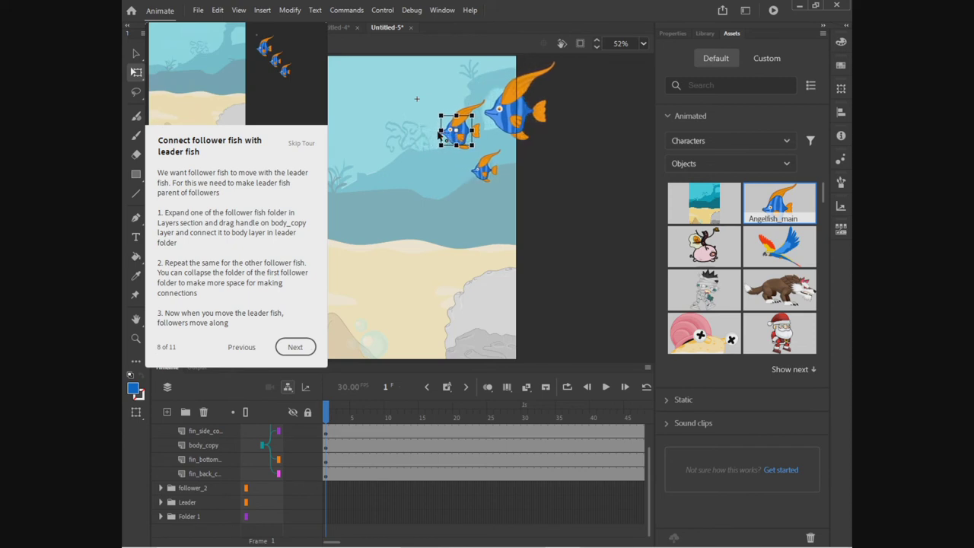
- Advance the tour to adding motion, expand the Leader folder and select its body layer
left_click(304, 348)
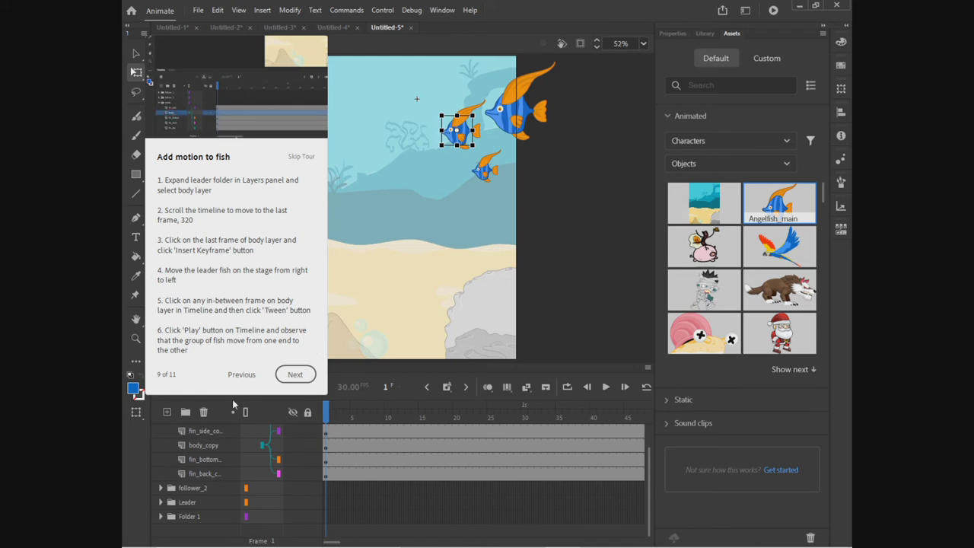
left_click(161, 503)
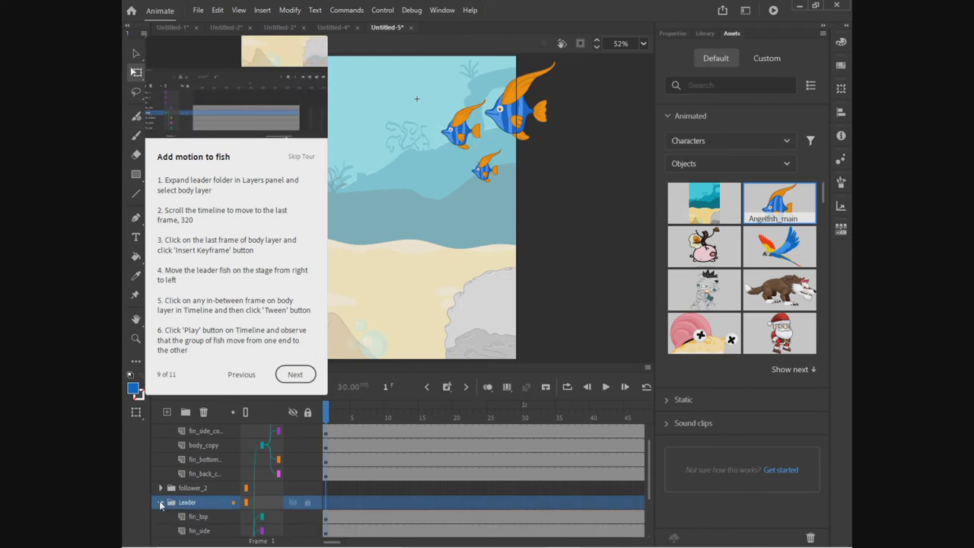
scroll(203, 501, "down", 2)
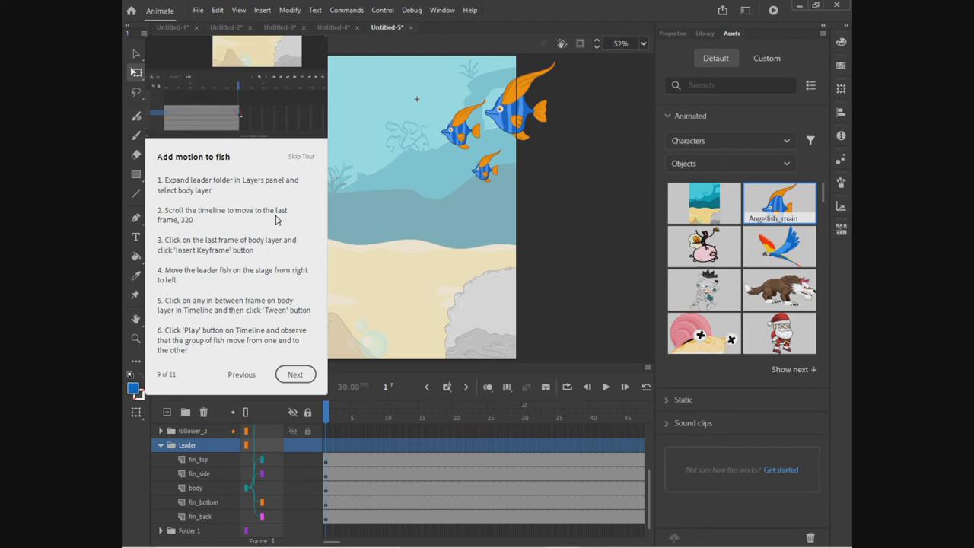
left_click(215, 490)
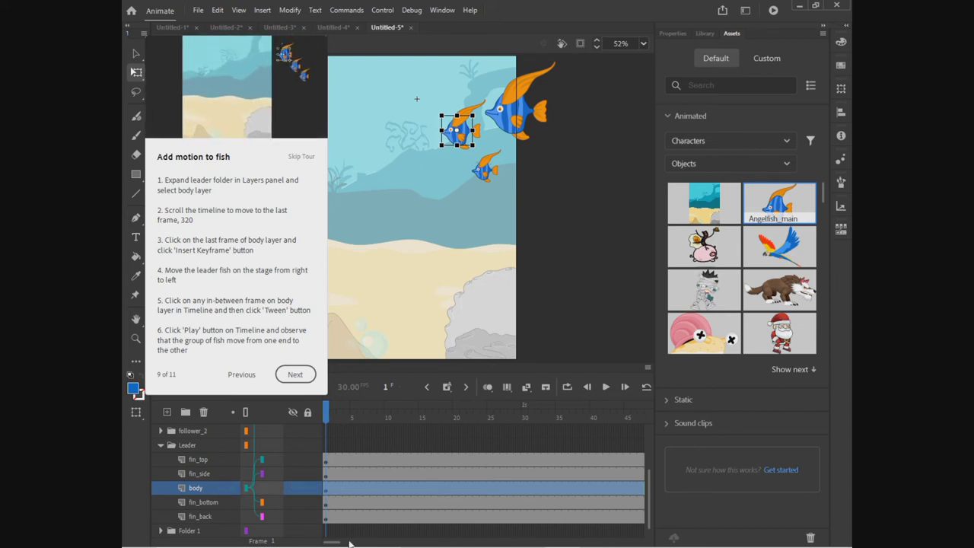
- Insert a keyframe at frame 320, the last frame of the leader's body layer
left_click_drag(331, 543, 441, 543)
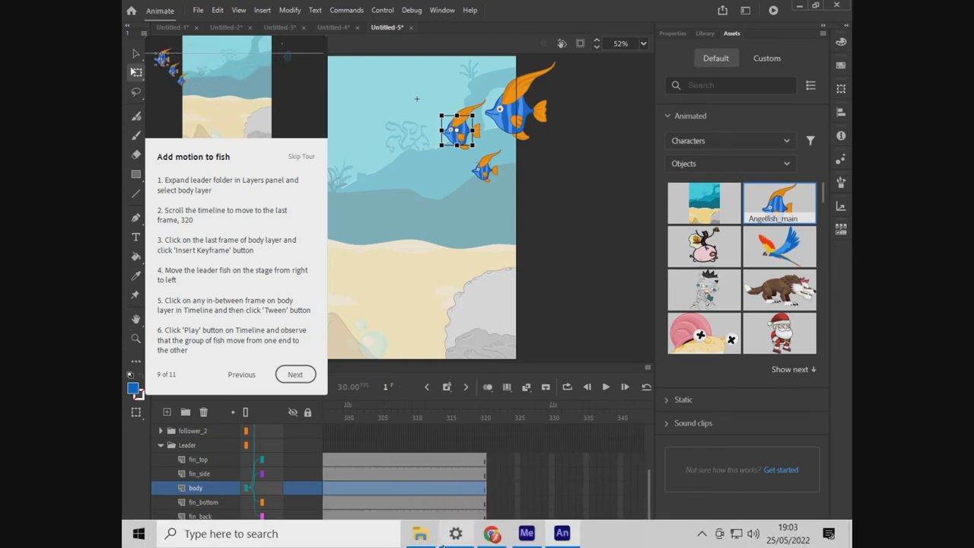
mouse_move(456, 533)
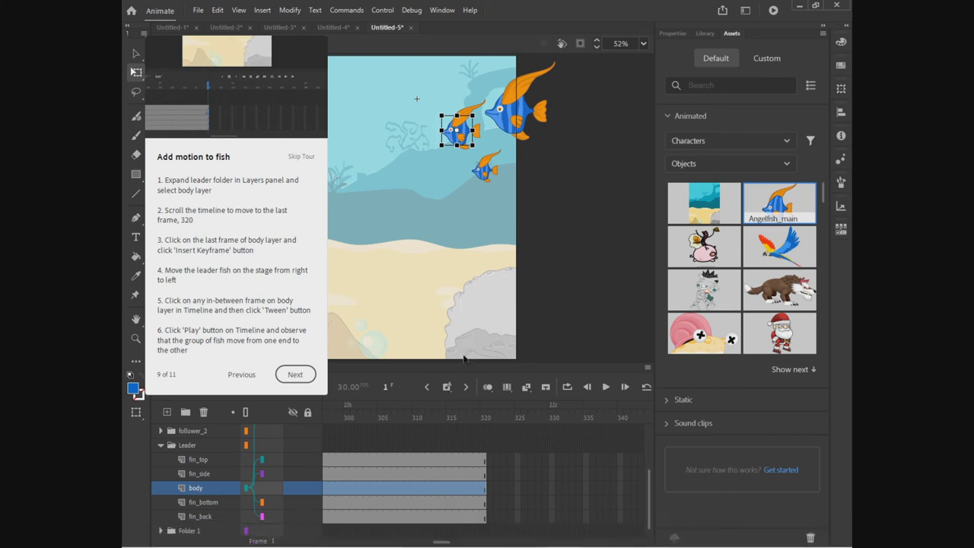
left_click(484, 492)
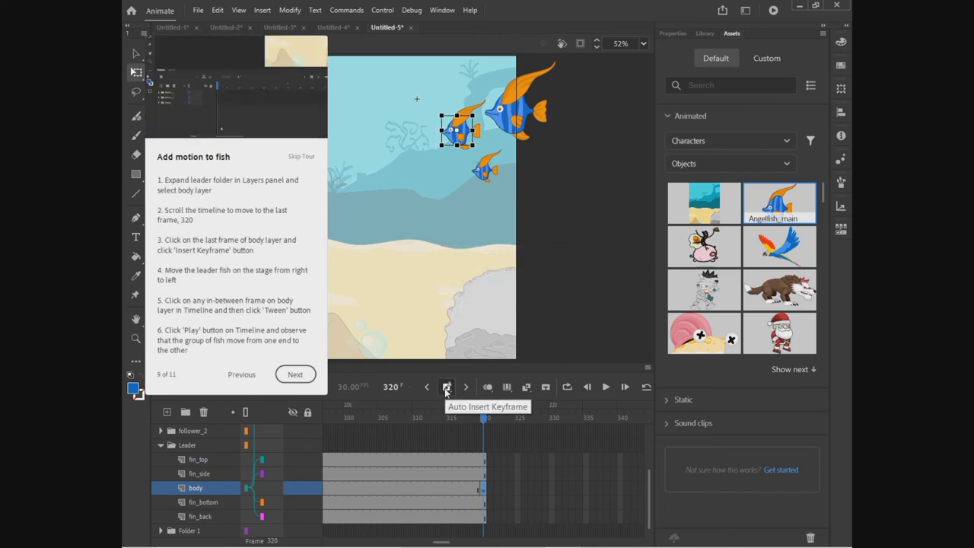
- Move the leader fish's body at frame 320 left across the stage until the whole group is past the left edge
key("shift+Left")
key("shift+Left")
key("shift+Left")
key("shift+Left")
key("shift+Left")
key("shift+Left")
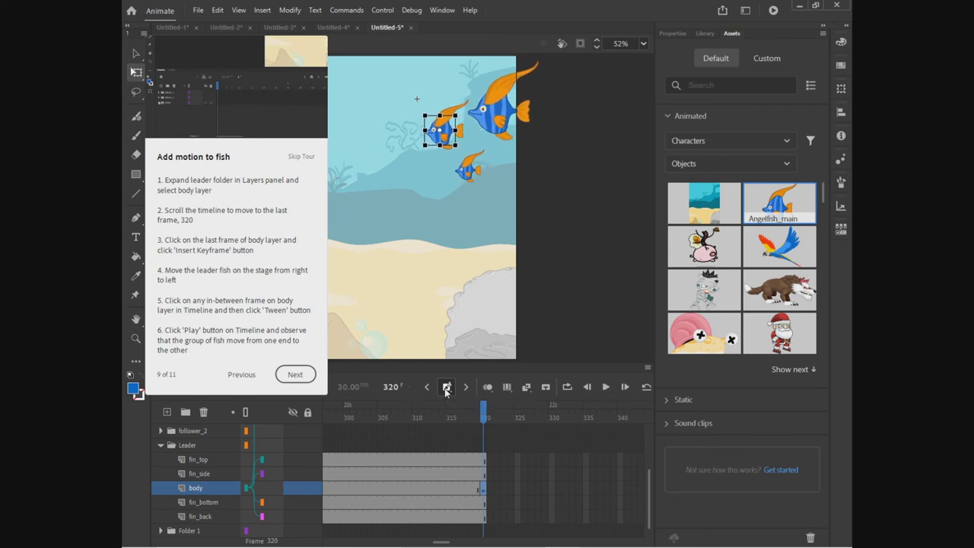
key("shift+Left")
key("shift+Left")
key("shift+Left")
key("shift+Left")
key("shift+Left")
key("shift+Left")
key("shift+Left")
key("shift+Left")
key("shift+Left")
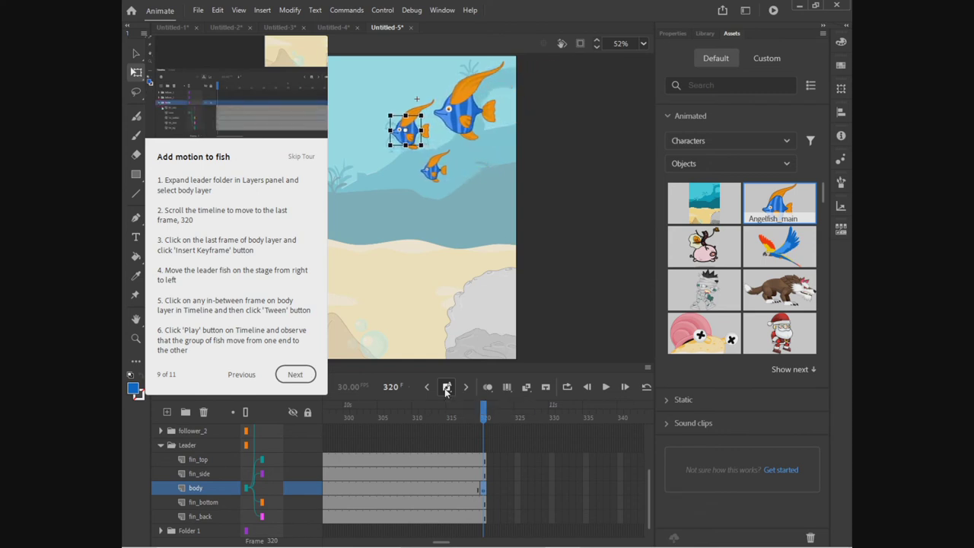
key("shift+Left")
key("shift+Left")
key("shift+Left")
key("shift+Left")
key("shift+Left")
key("shift+Left")
key("shift+Left")
key("shift+Left")
key("shift+Left")
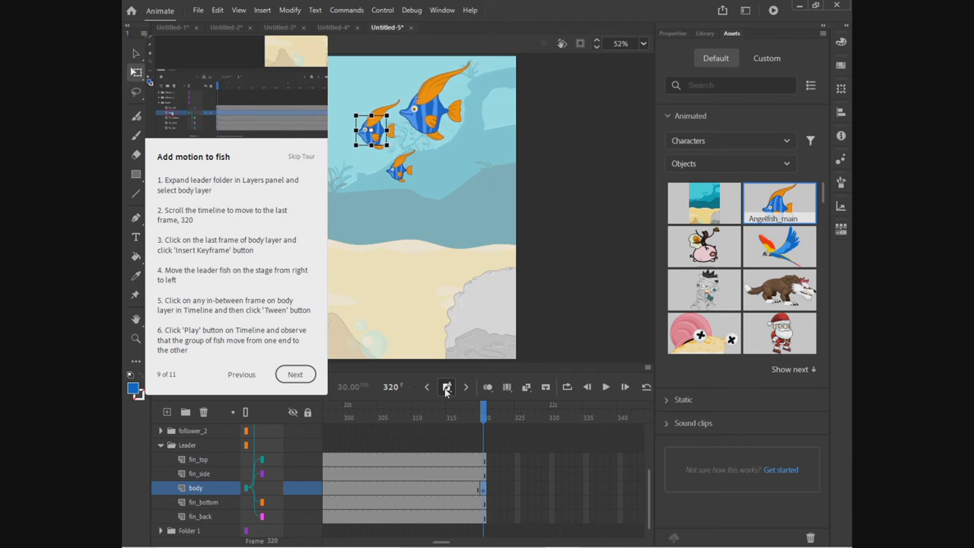
key("shift+Left")
key("shift+Left")
key("shift+Left")
key("shift+Left")
key("shift+Left")
key("shift+Left")
key("shift+Left")
key("shift+Left")
key("shift+Left")
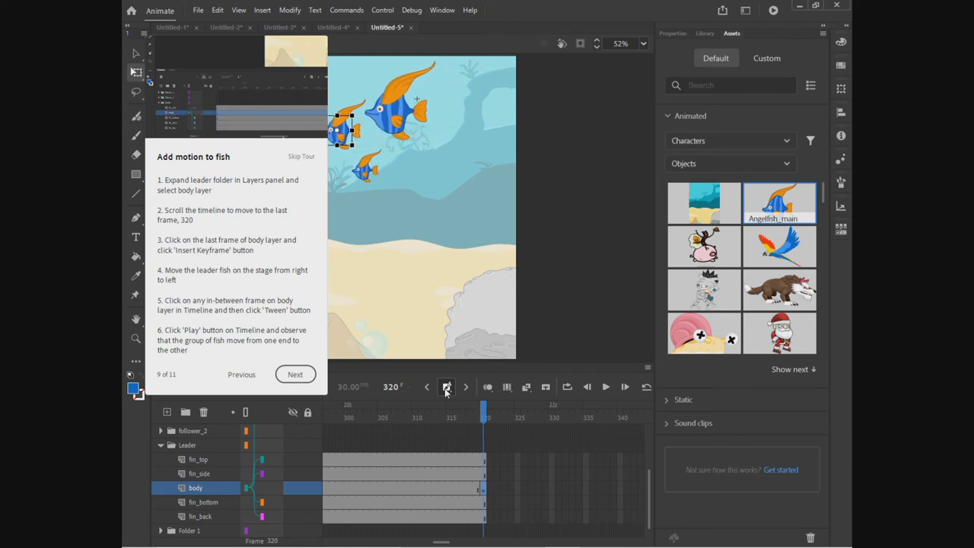
key("shift+Left")
key("shift+Left")
key("shift+Left")
key("shift+Left")
key("shift+Left")
key("shift+Left")
key("shift+Left")
key("shift+Left")
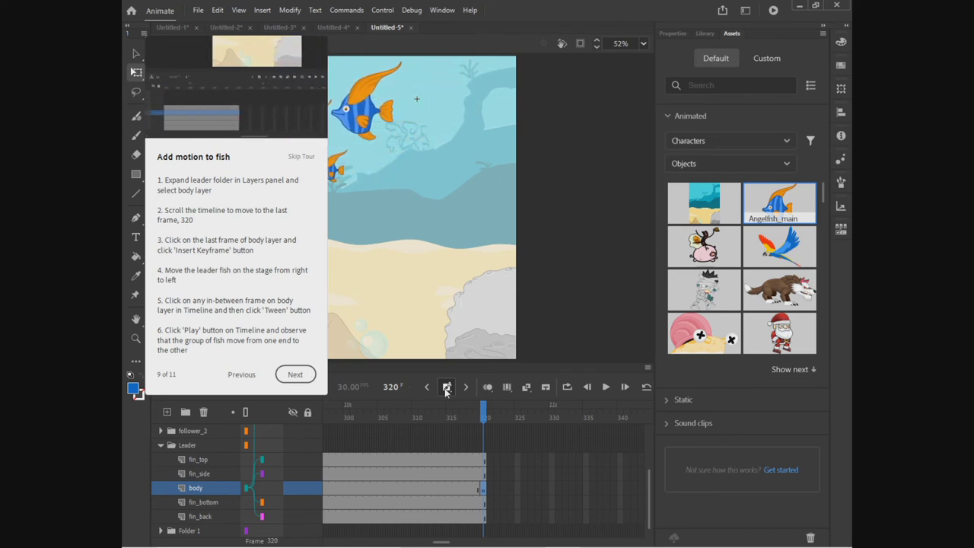
key("shift+Left")
key("shift+Left")
key("shift+Left")
key("shift+Left")
key("shift+Left")
key("shift+Left")
key("shift+Left")
key("shift+Left")
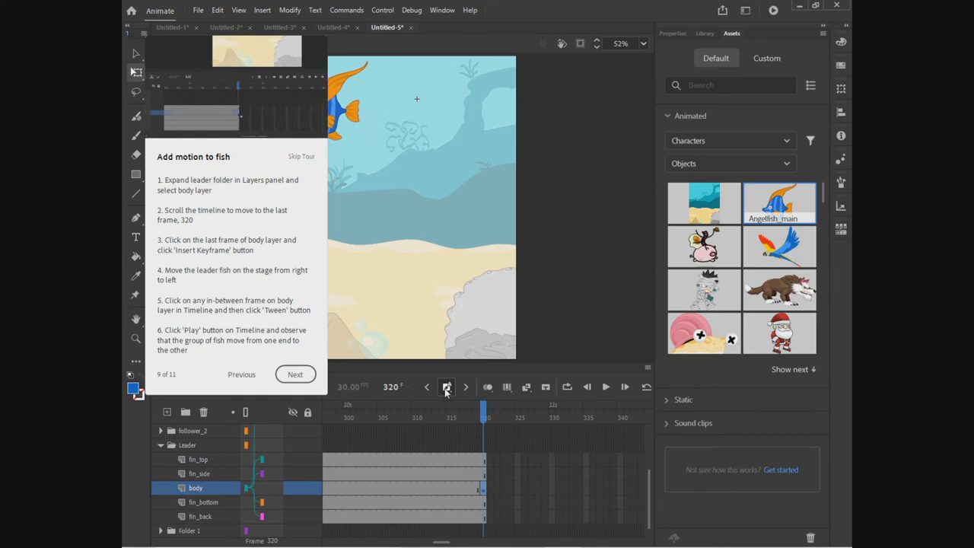
key("shift+Left")
key("shift+Left")
key("shift+Left")
key("shift+Left")
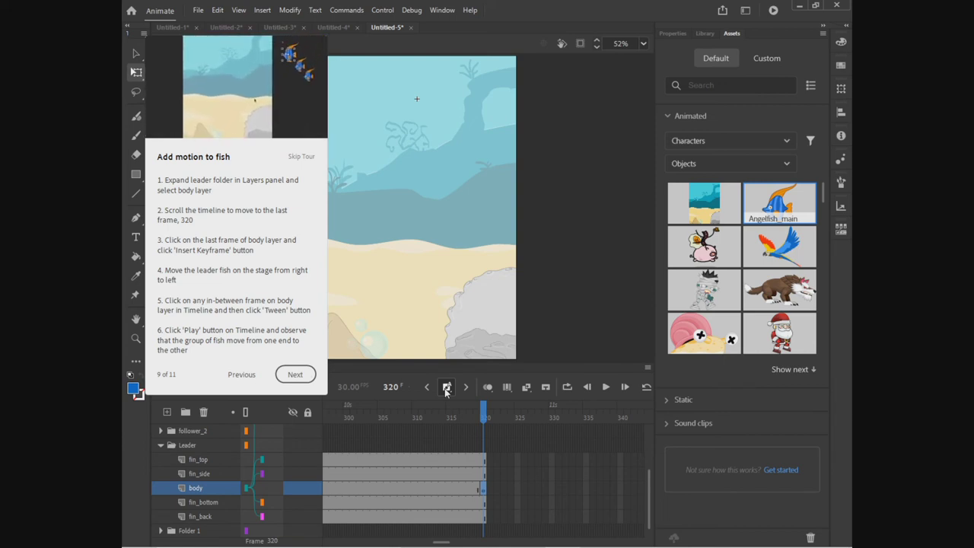
- Tween the leader's body layer from an in-between frame and play the timeline to watch the group swim
left_click(420, 491)
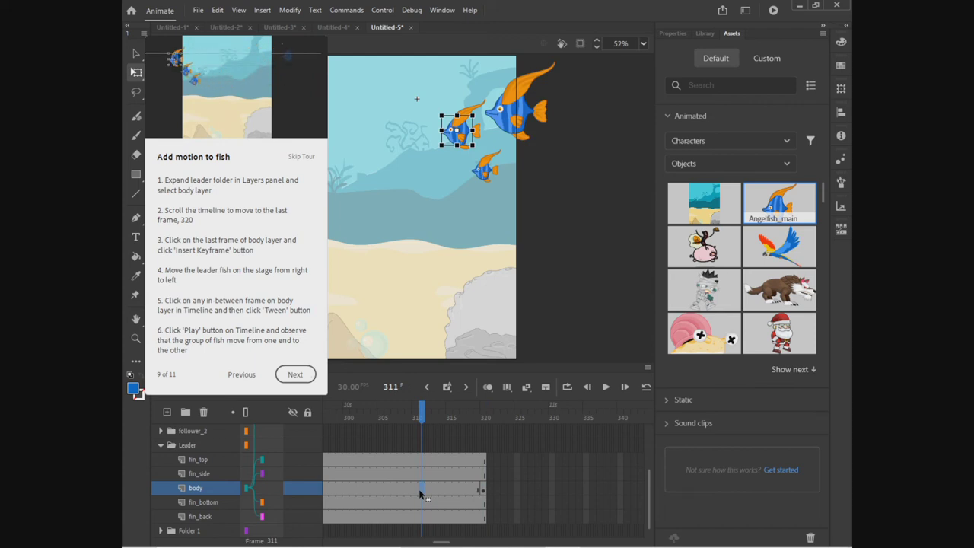
left_click(527, 389)
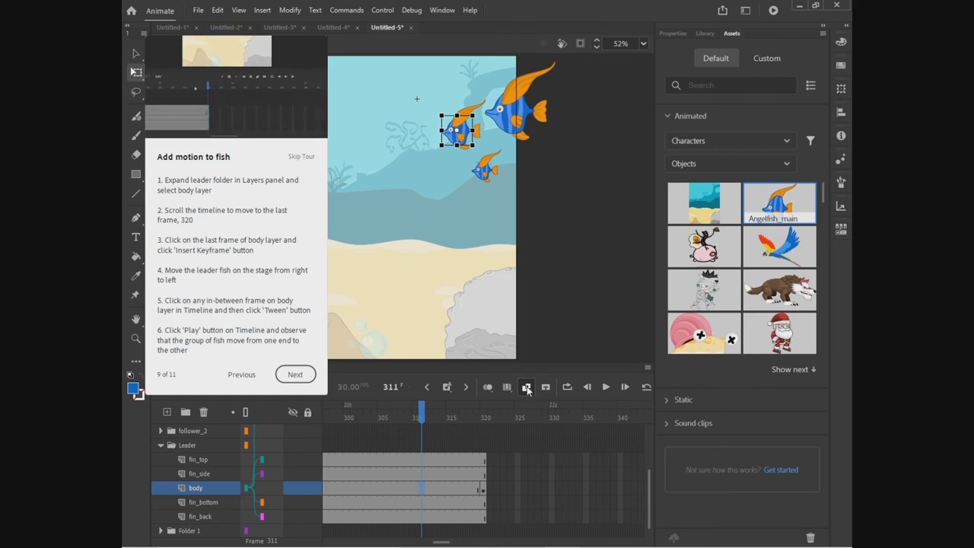
left_click(527, 386)
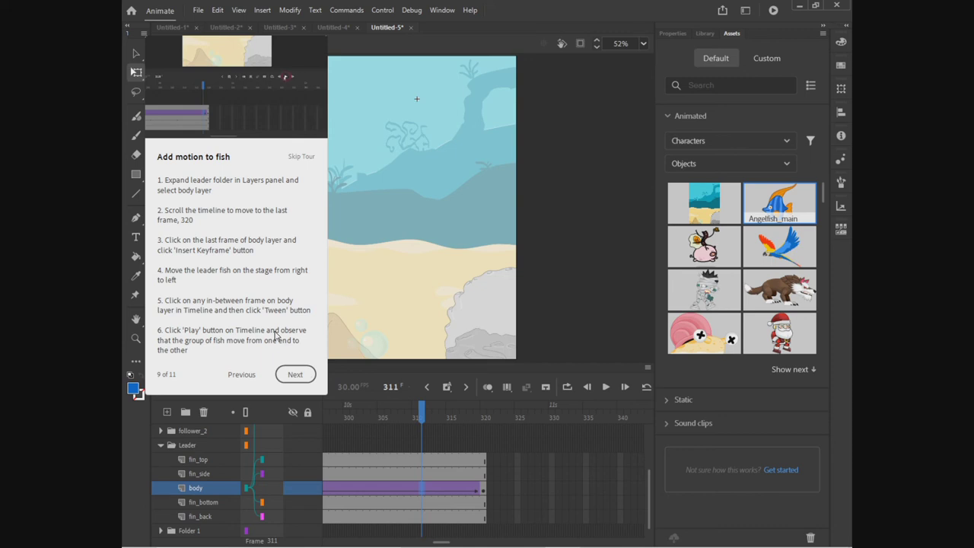
left_click(605, 387)
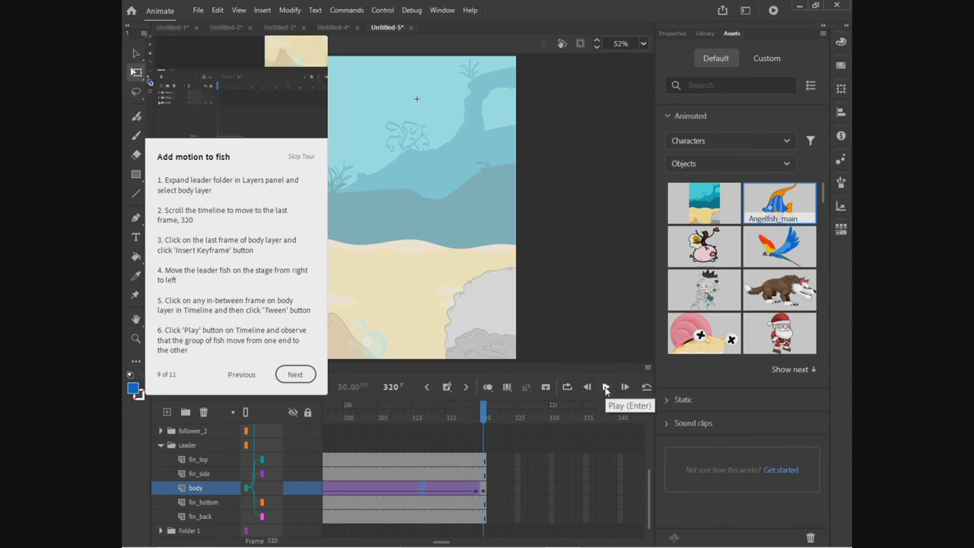
left_click(606, 388)
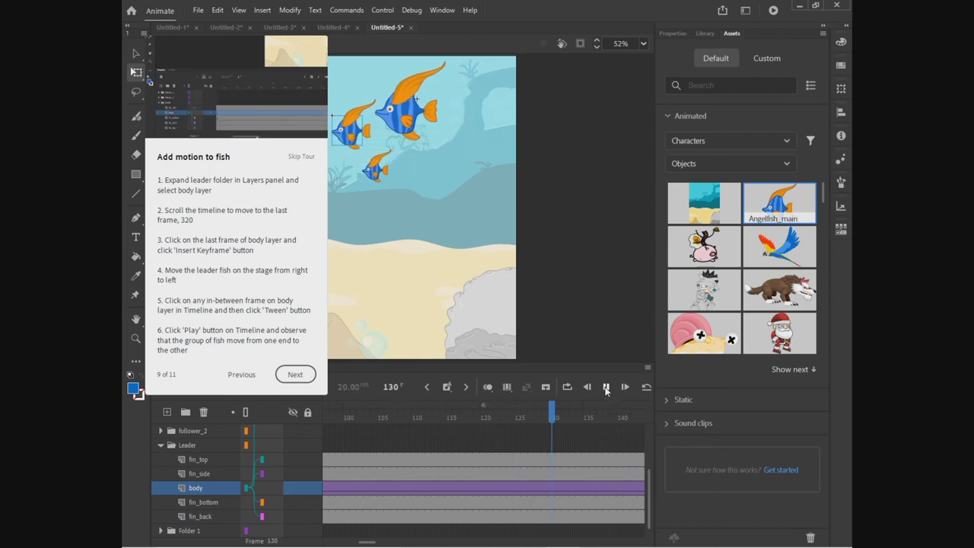
- Advance the tour to Test Animation and leave symbol editing to return to Scene 1
left_click(296, 375)
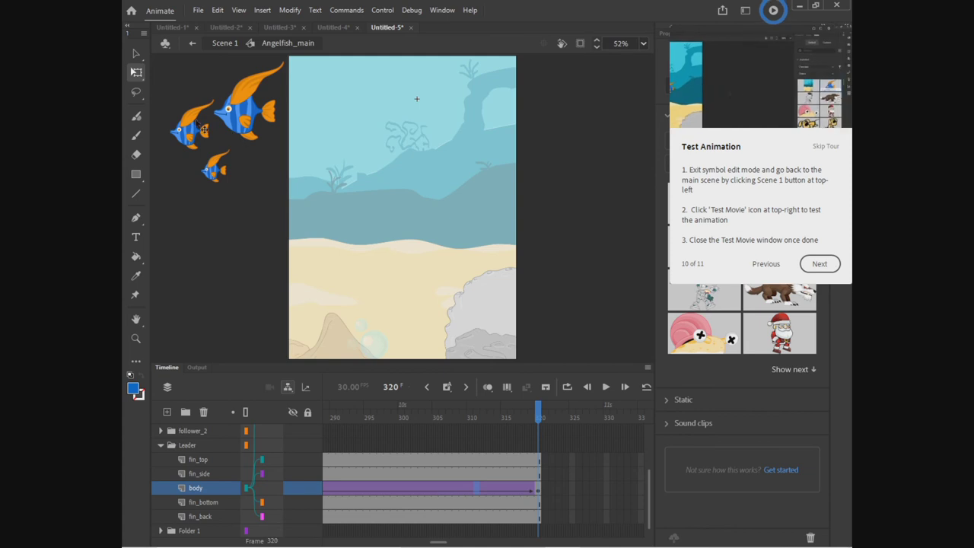
left_click(229, 43)
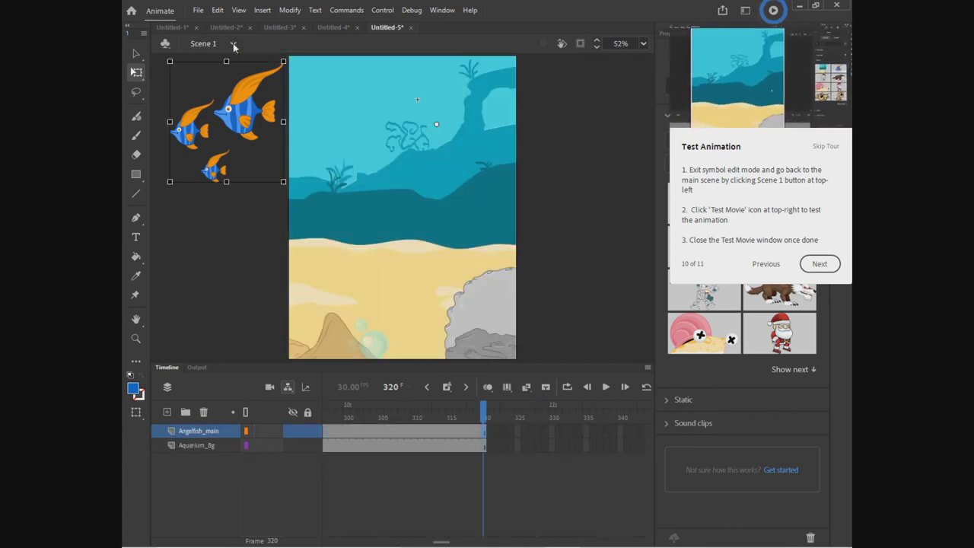
left_click(233, 44)
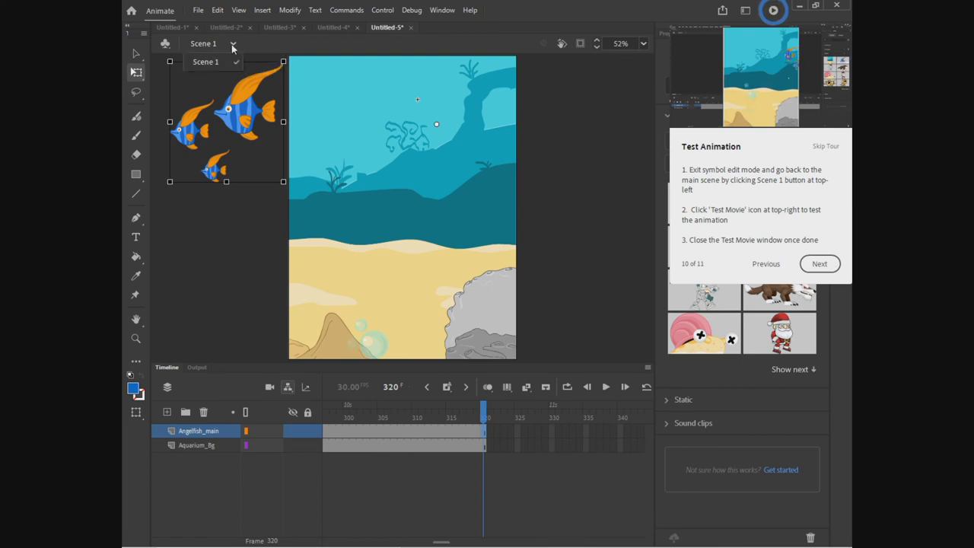
left_click(226, 59)
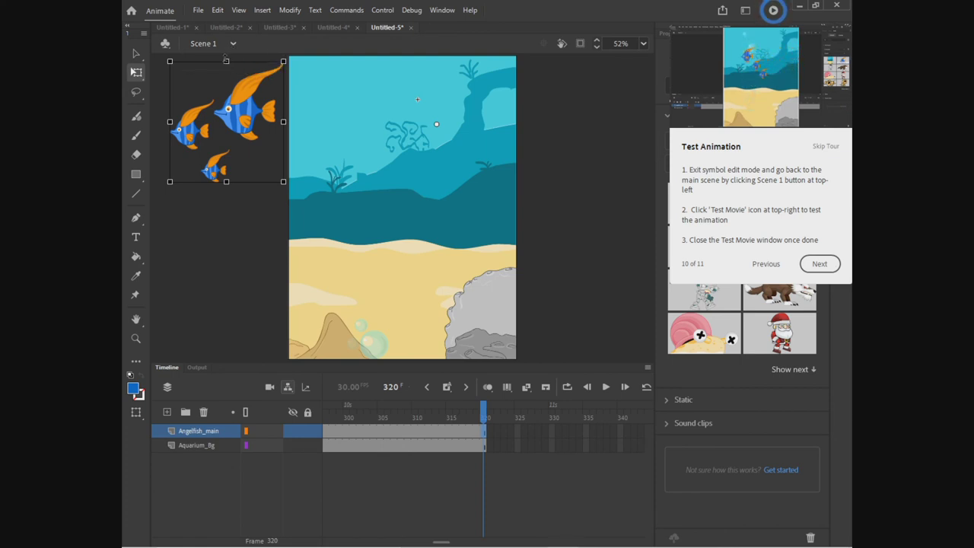
- Test the movie from the main scene and close the test window
left_click(773, 11)
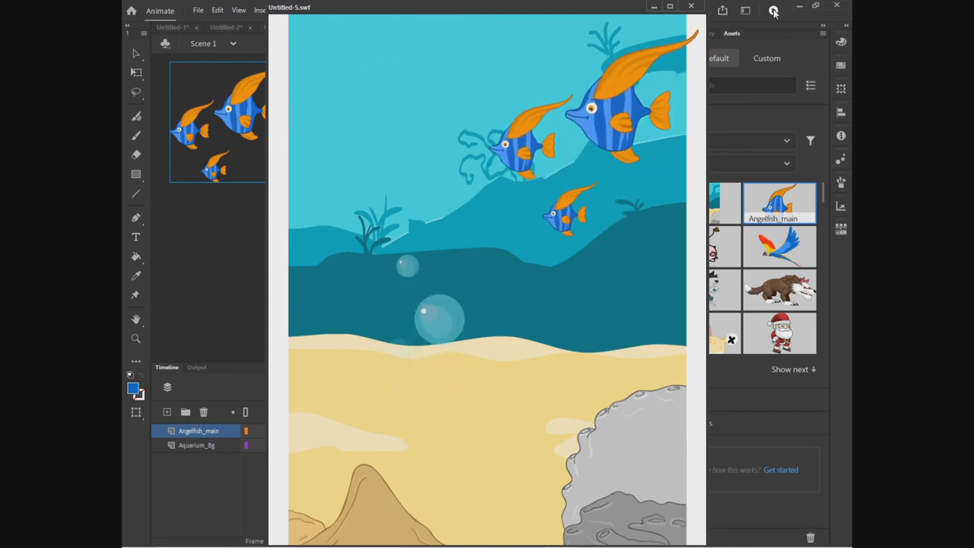
left_click(691, 7)
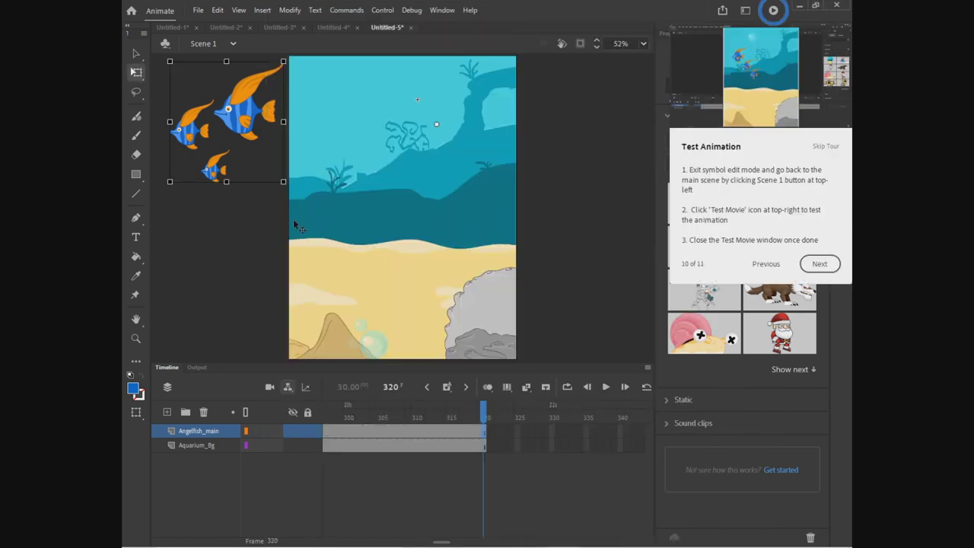
key("ctrl+Return")
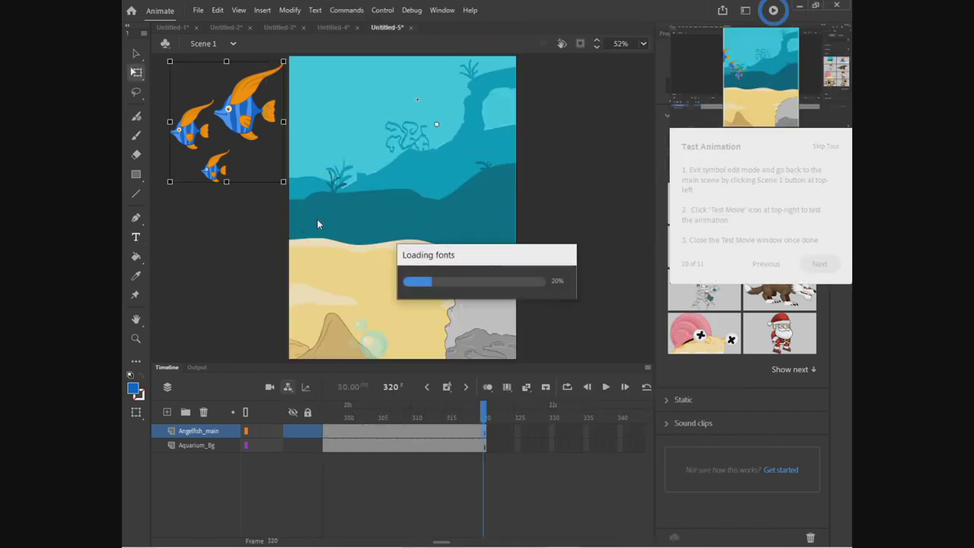
- Add a text block with a first name and "was here" on the stage at frame 320 and set its size to 96
left_click(136, 237)
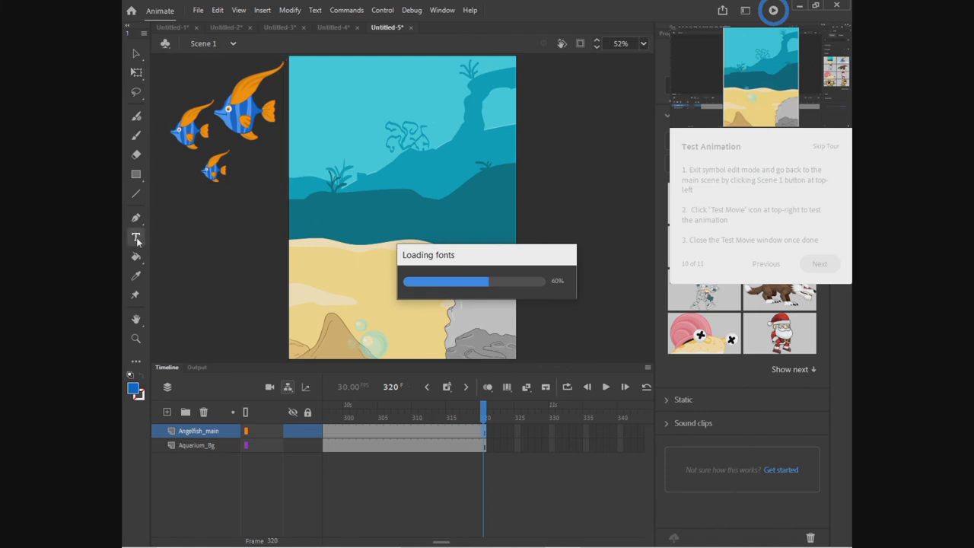
left_click(326, 214)
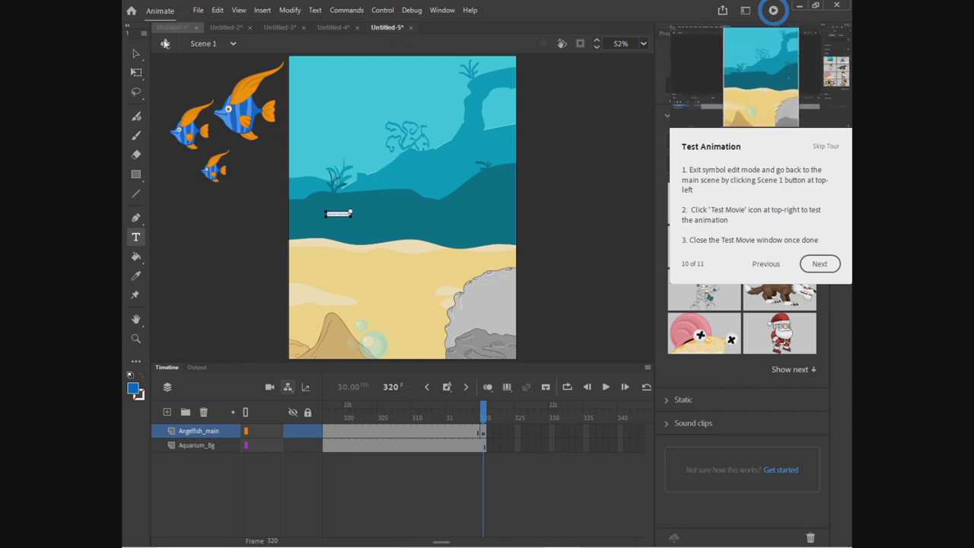
left_click(139, 52)
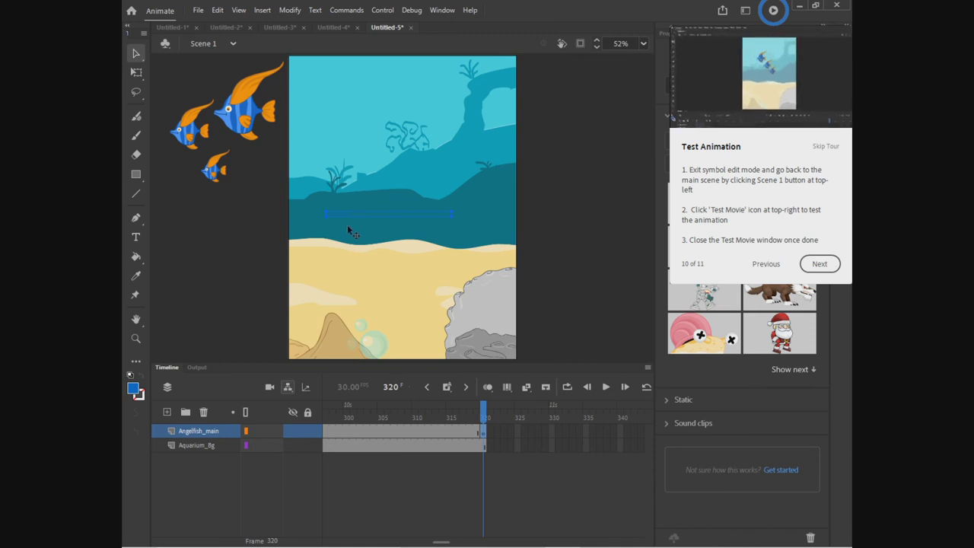
left_click(315, 10)
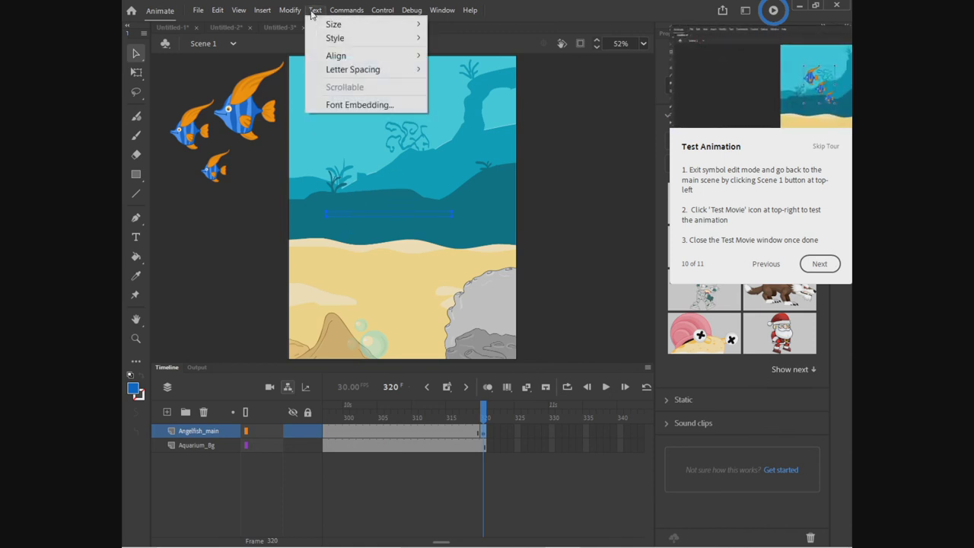
mouse_move(332, 26)
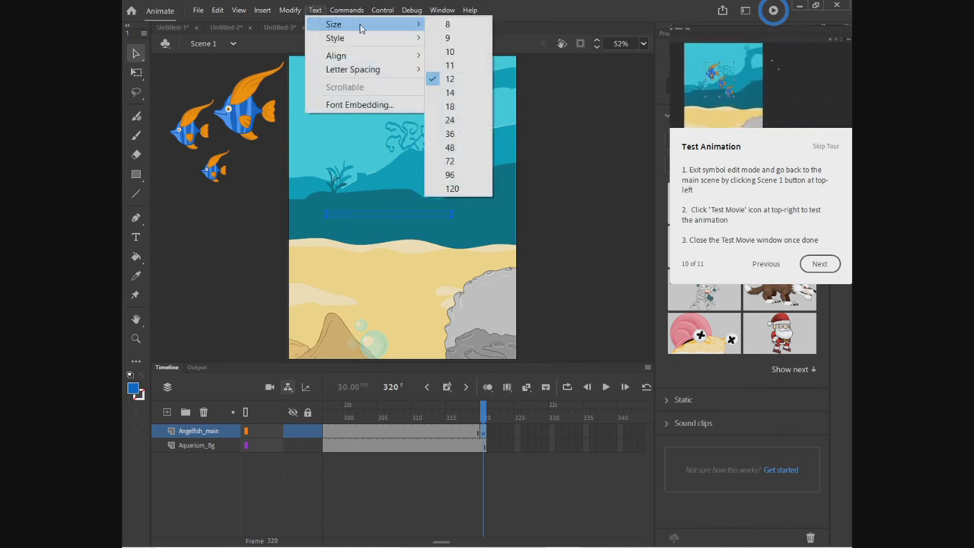
left_click(452, 176)
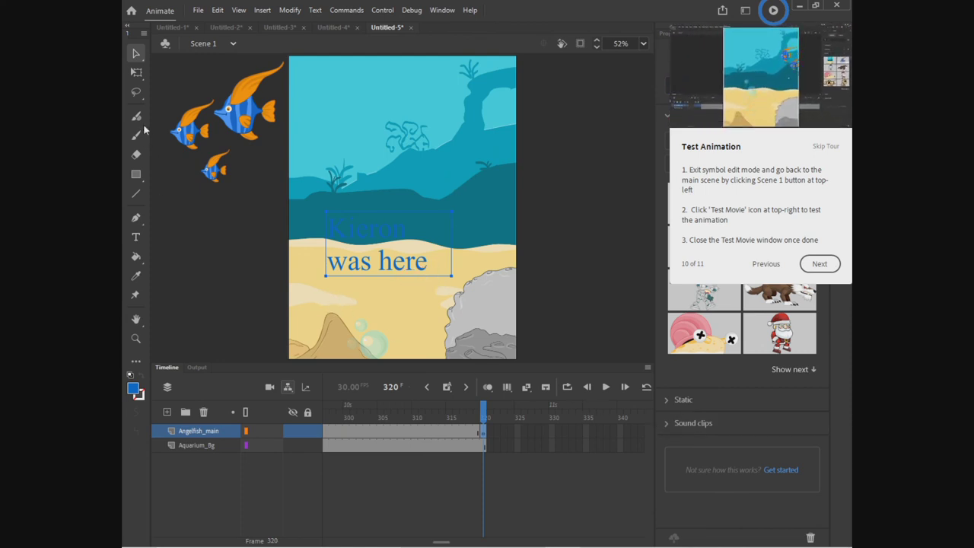
- Change the text block's fill color to black and make the text bold
left_click(142, 264)
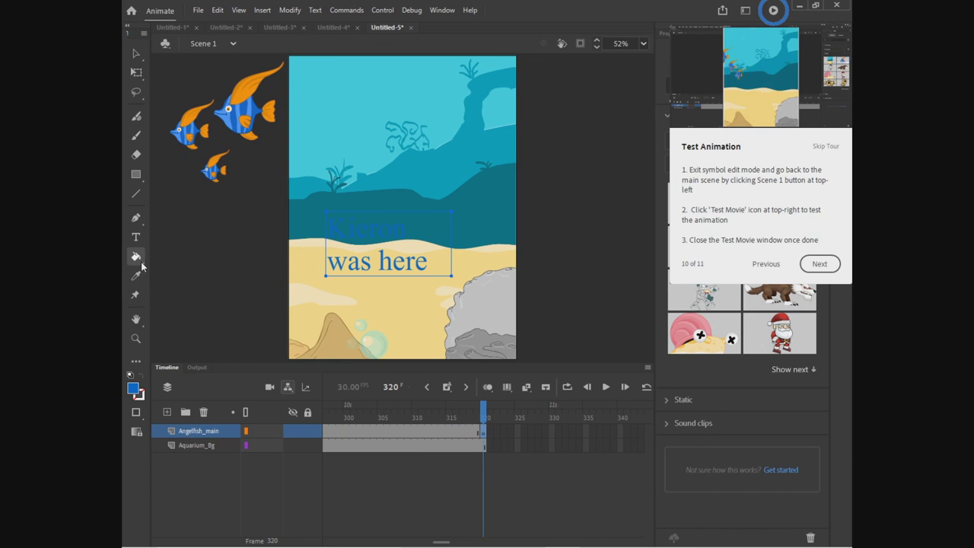
left_click(134, 390)
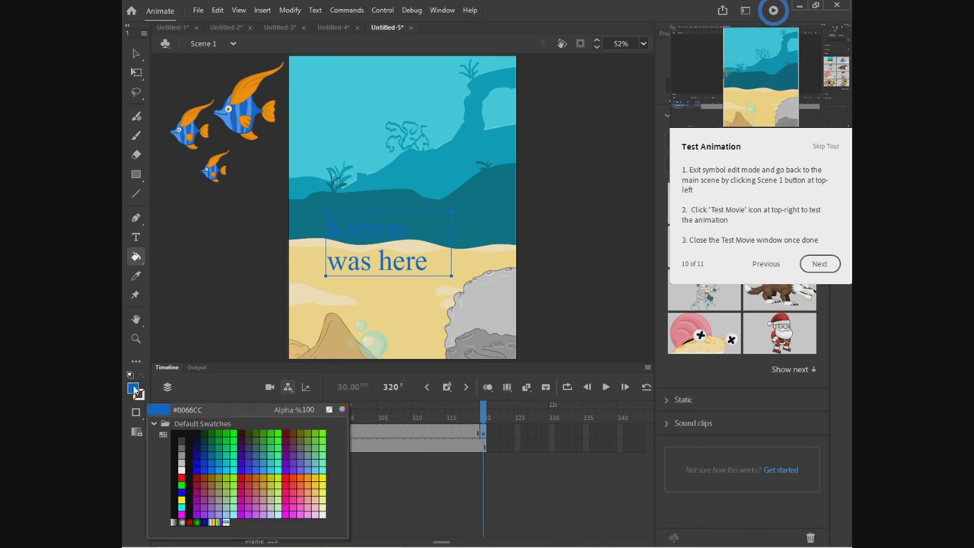
left_click(187, 432)
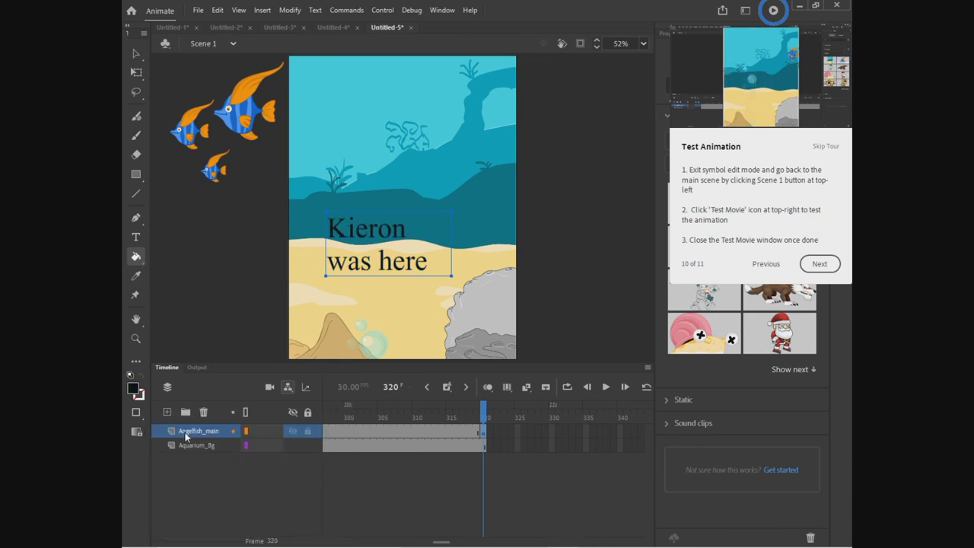
left_click(316, 10)
mouse_move(329, 40)
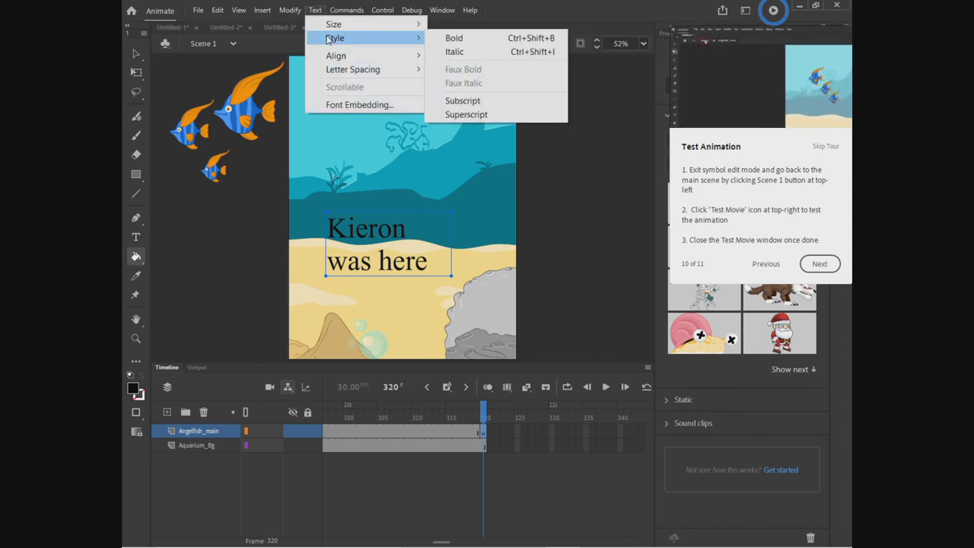
left_click(445, 39)
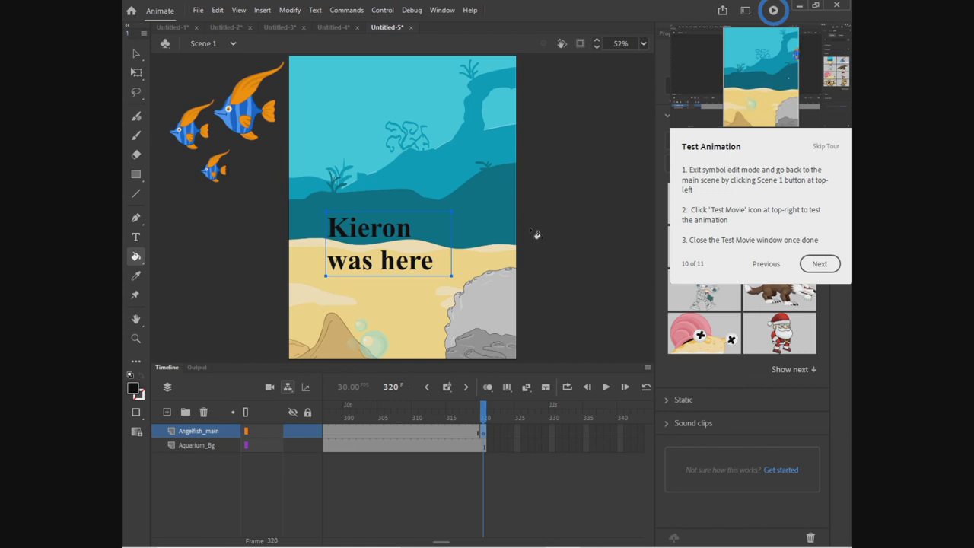
- Test the movie with the added text, close the test window and delete the text block from the stage
left_click(772, 10)
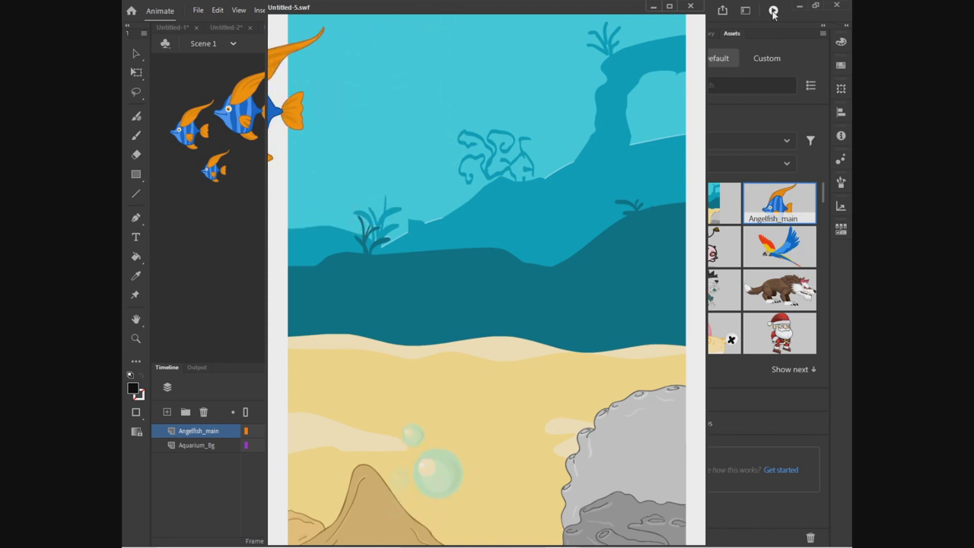
left_click(691, 7)
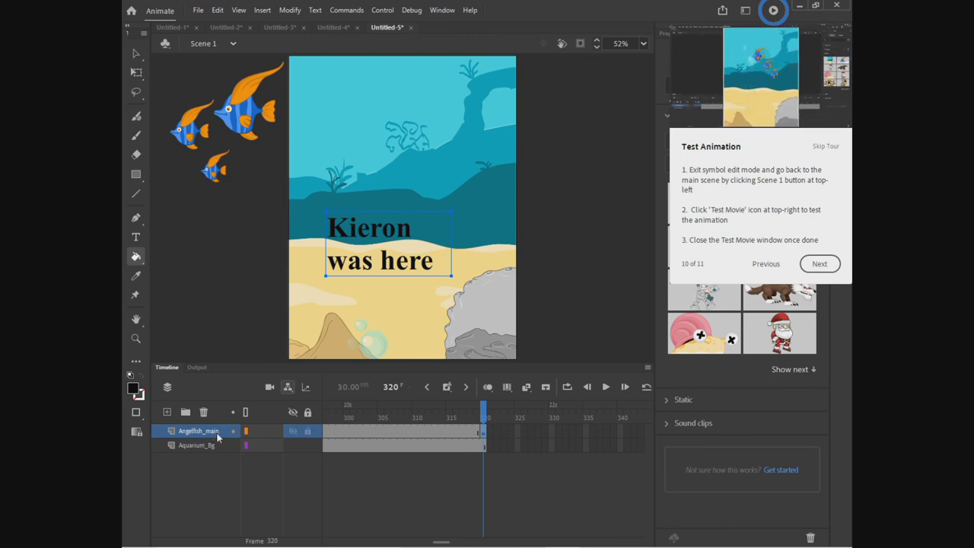
right_click(386, 264)
left_click(411, 252)
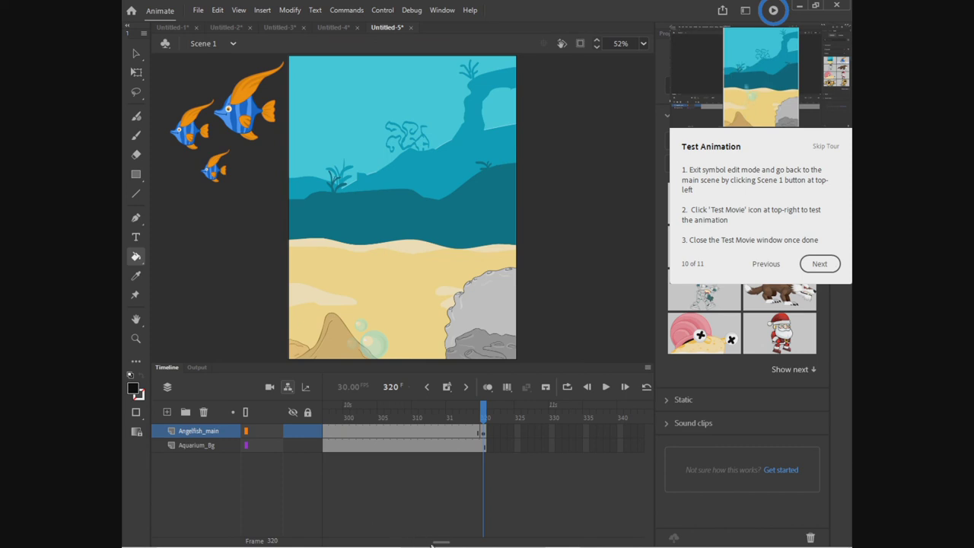
- Paste the text block in place at frame 1 of the Aquarium_Bg layer and test the movie, closing the test window
left_click_drag(438, 543, 324, 542)
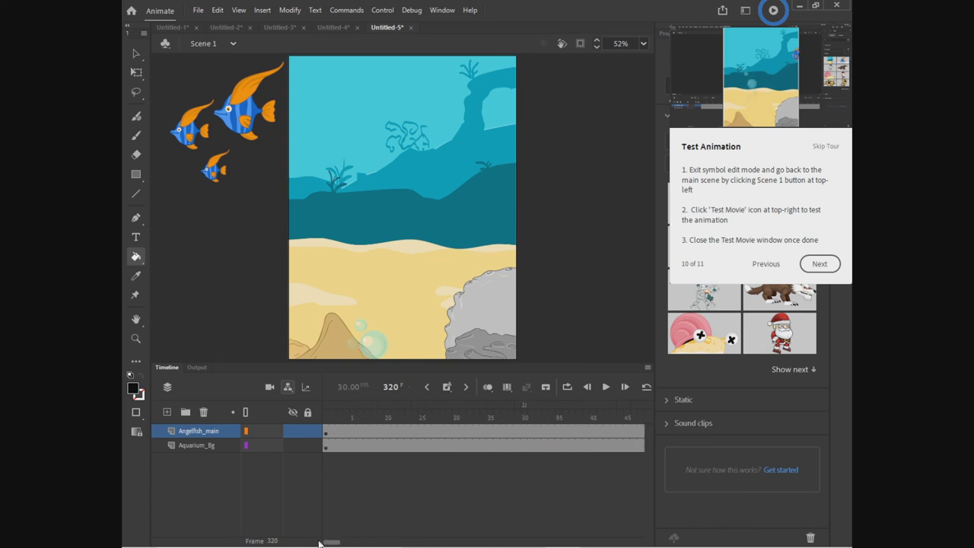
left_click(325, 449)
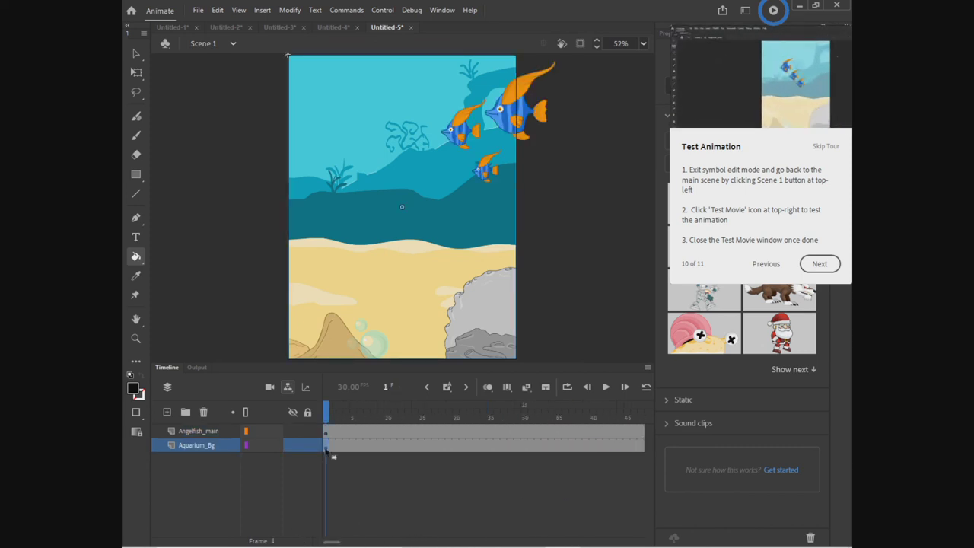
left_click(218, 10)
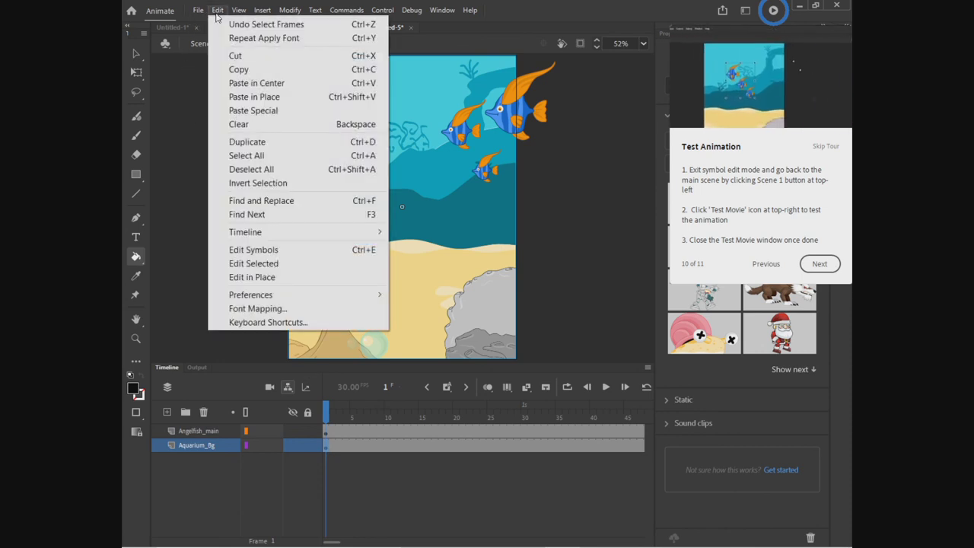
left_click(263, 100)
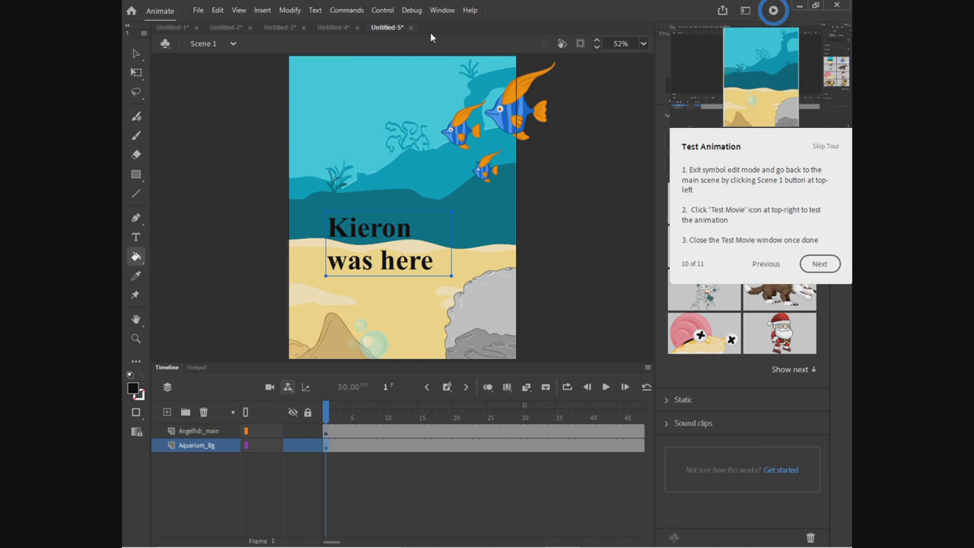
left_click(773, 11)
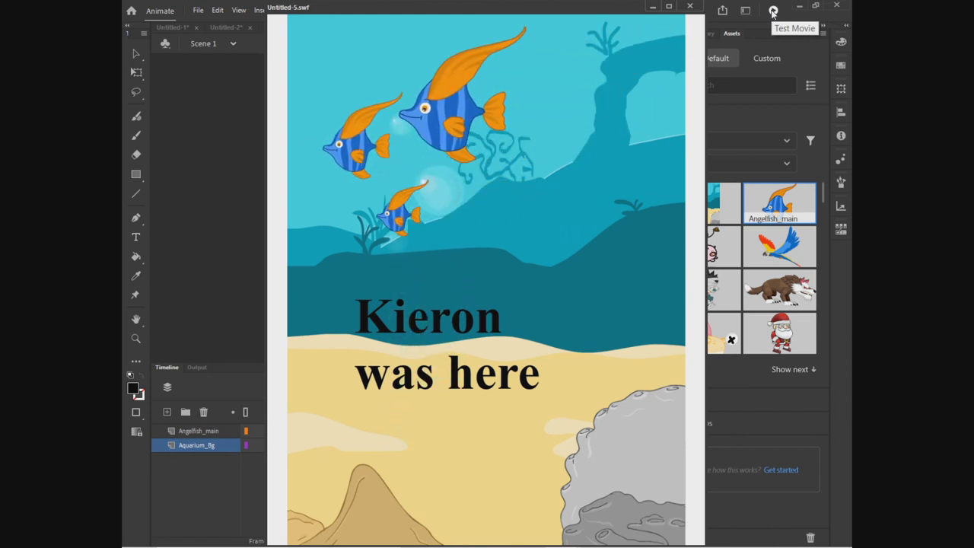
left_click(690, 7)
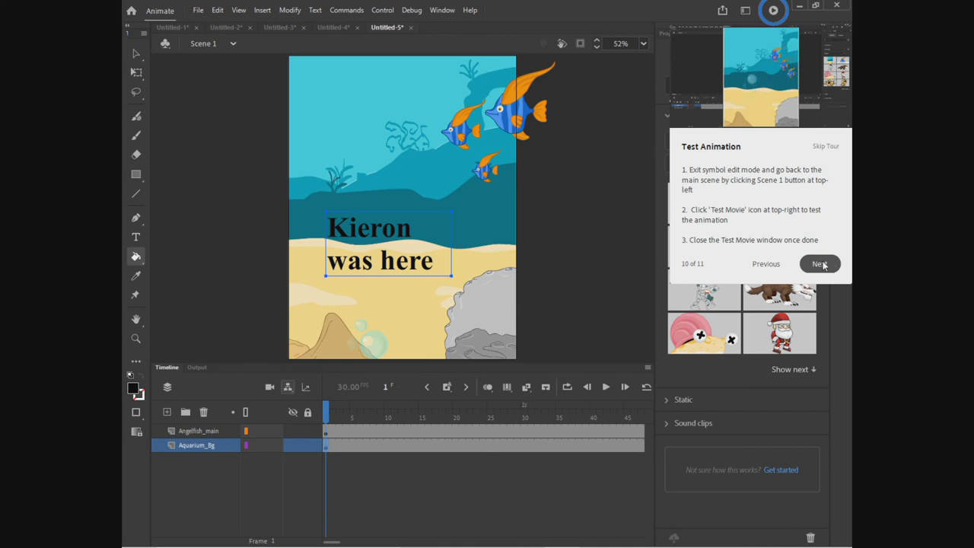
- Share the animation to YouTube with the title Untitled-5 and the description hashtags #MadeWithAnimate and #AdobeAnimate
left_click(722, 10)
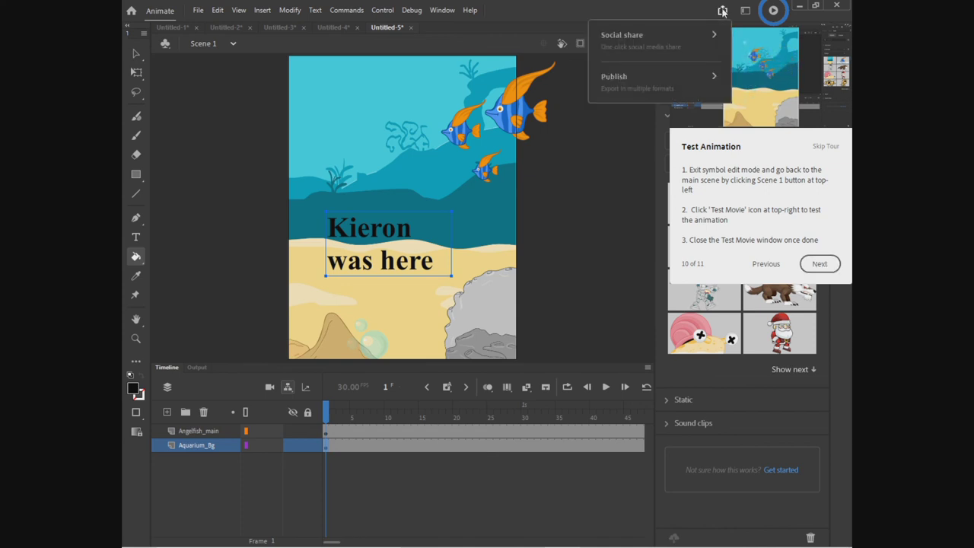
left_click(689, 38)
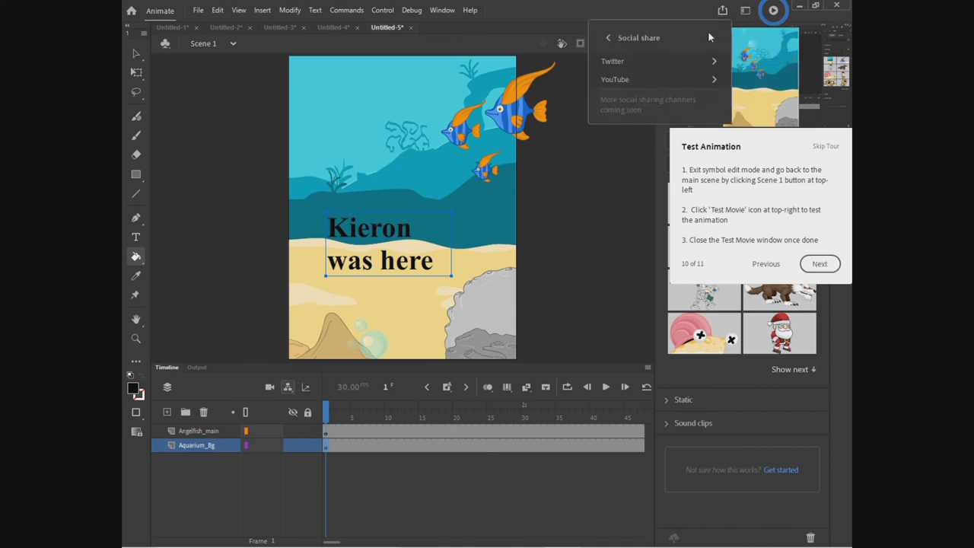
left_click(683, 80)
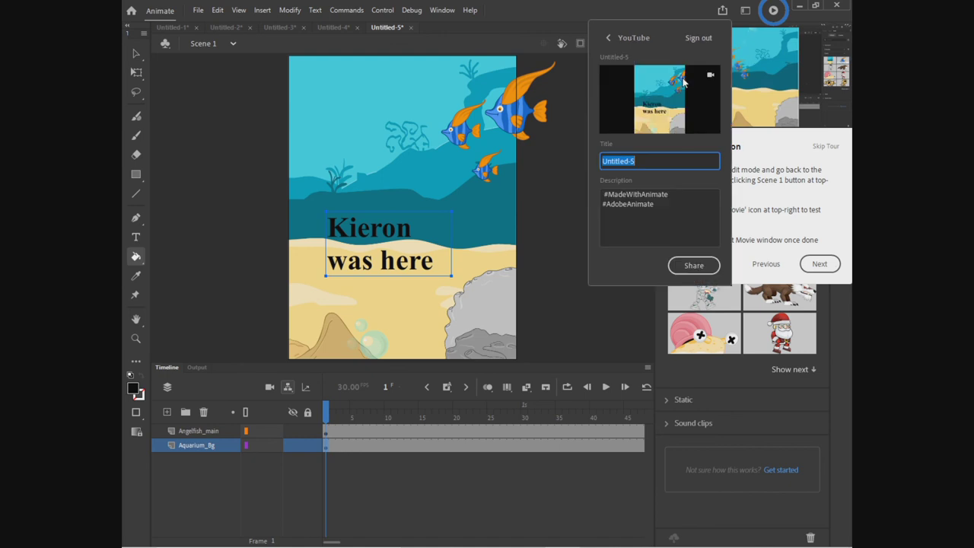
left_click(679, 265)
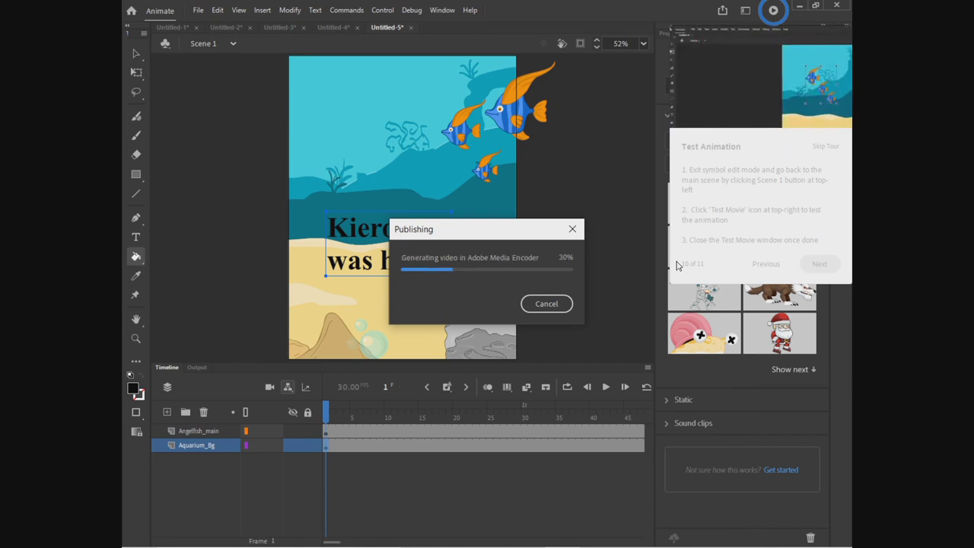
- Check the browser during the upload, return to Animate and open the shared video in the browser
left_click(491, 535)
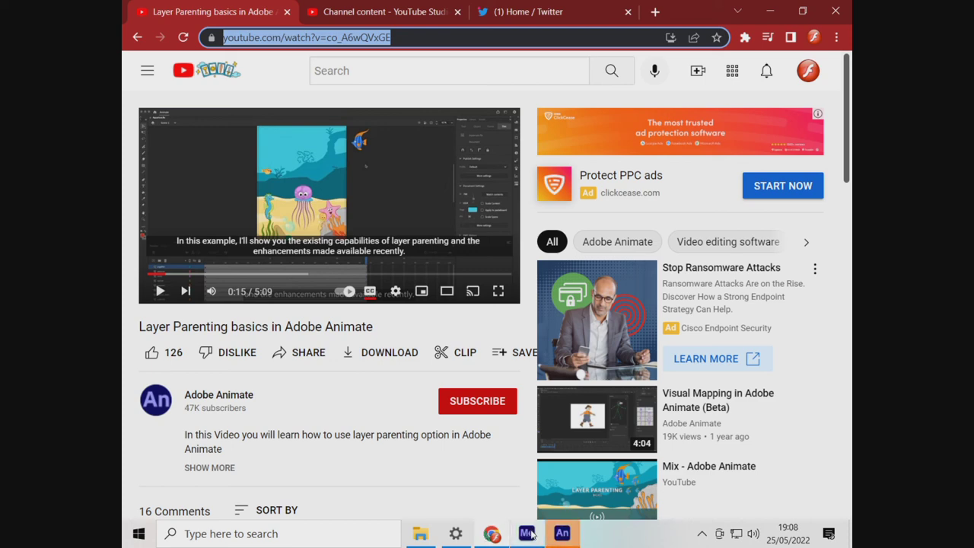
left_click(561, 534)
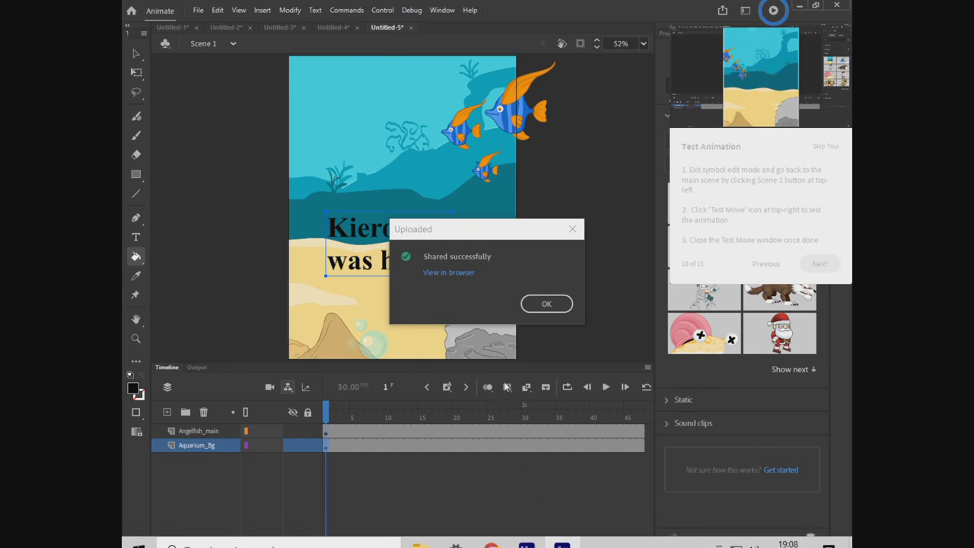
left_click(446, 273)
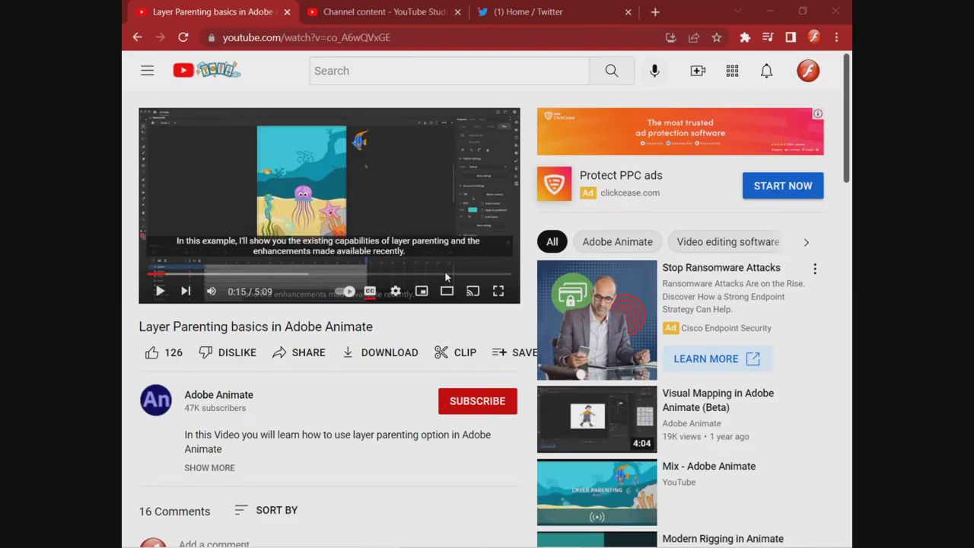